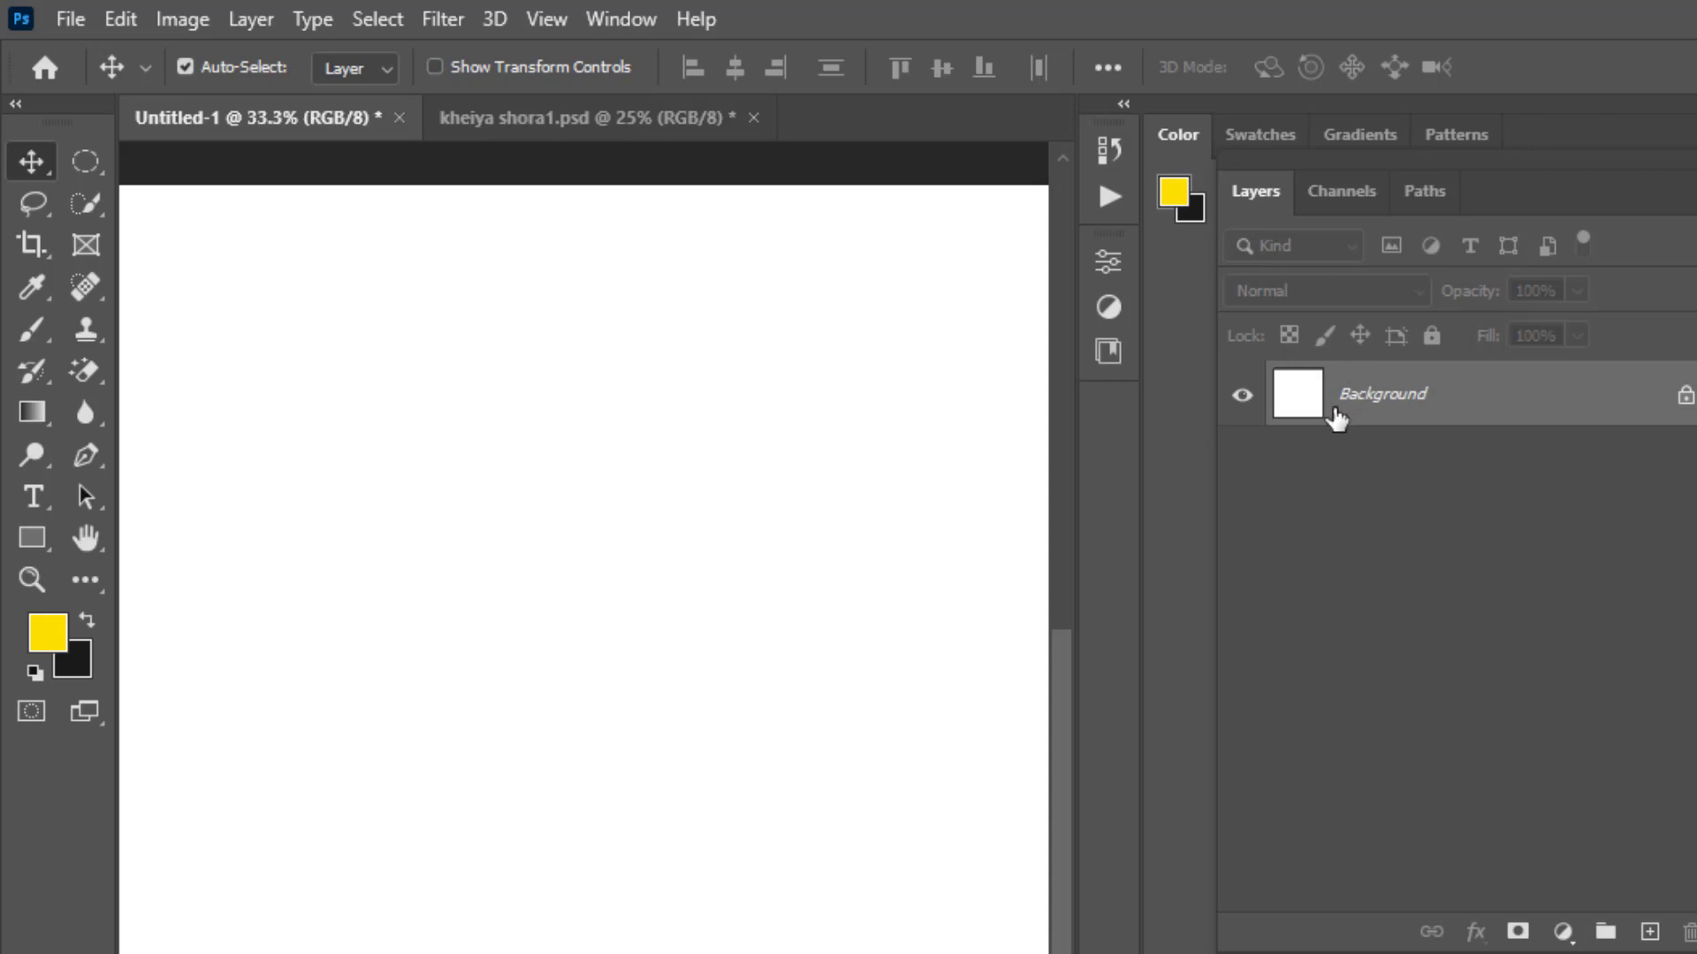
Bring the mall interior photo from the downloads folder into the Photoshop document
key("alt+Tab")
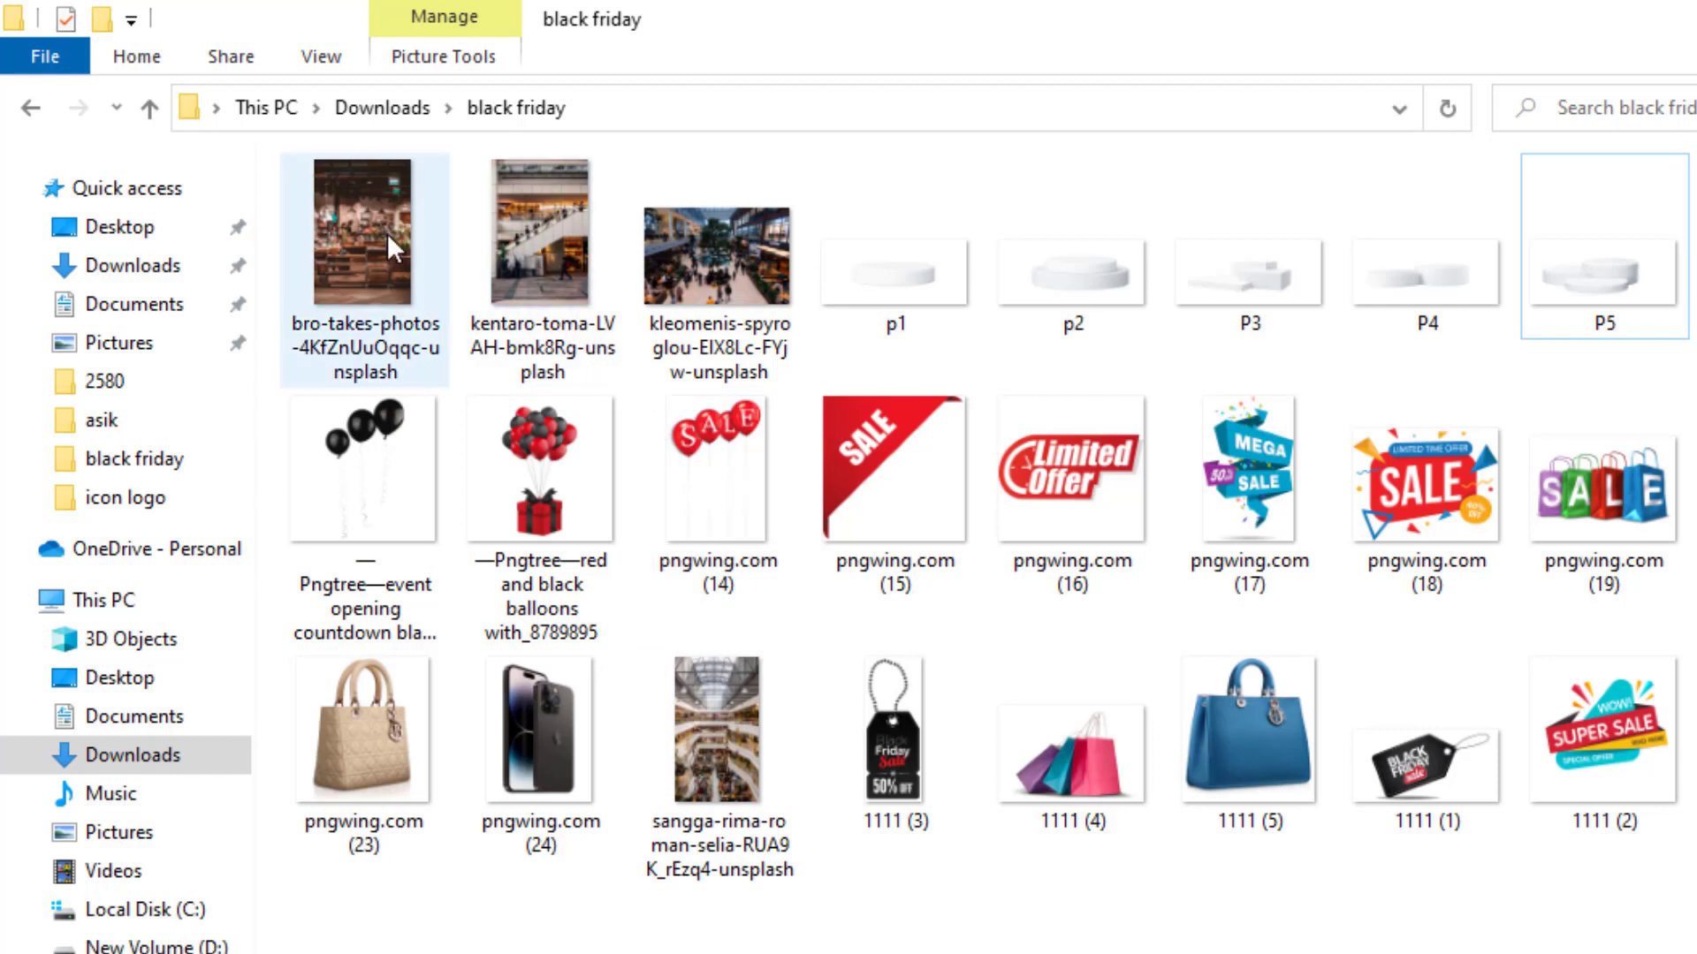
left_click(709, 714)
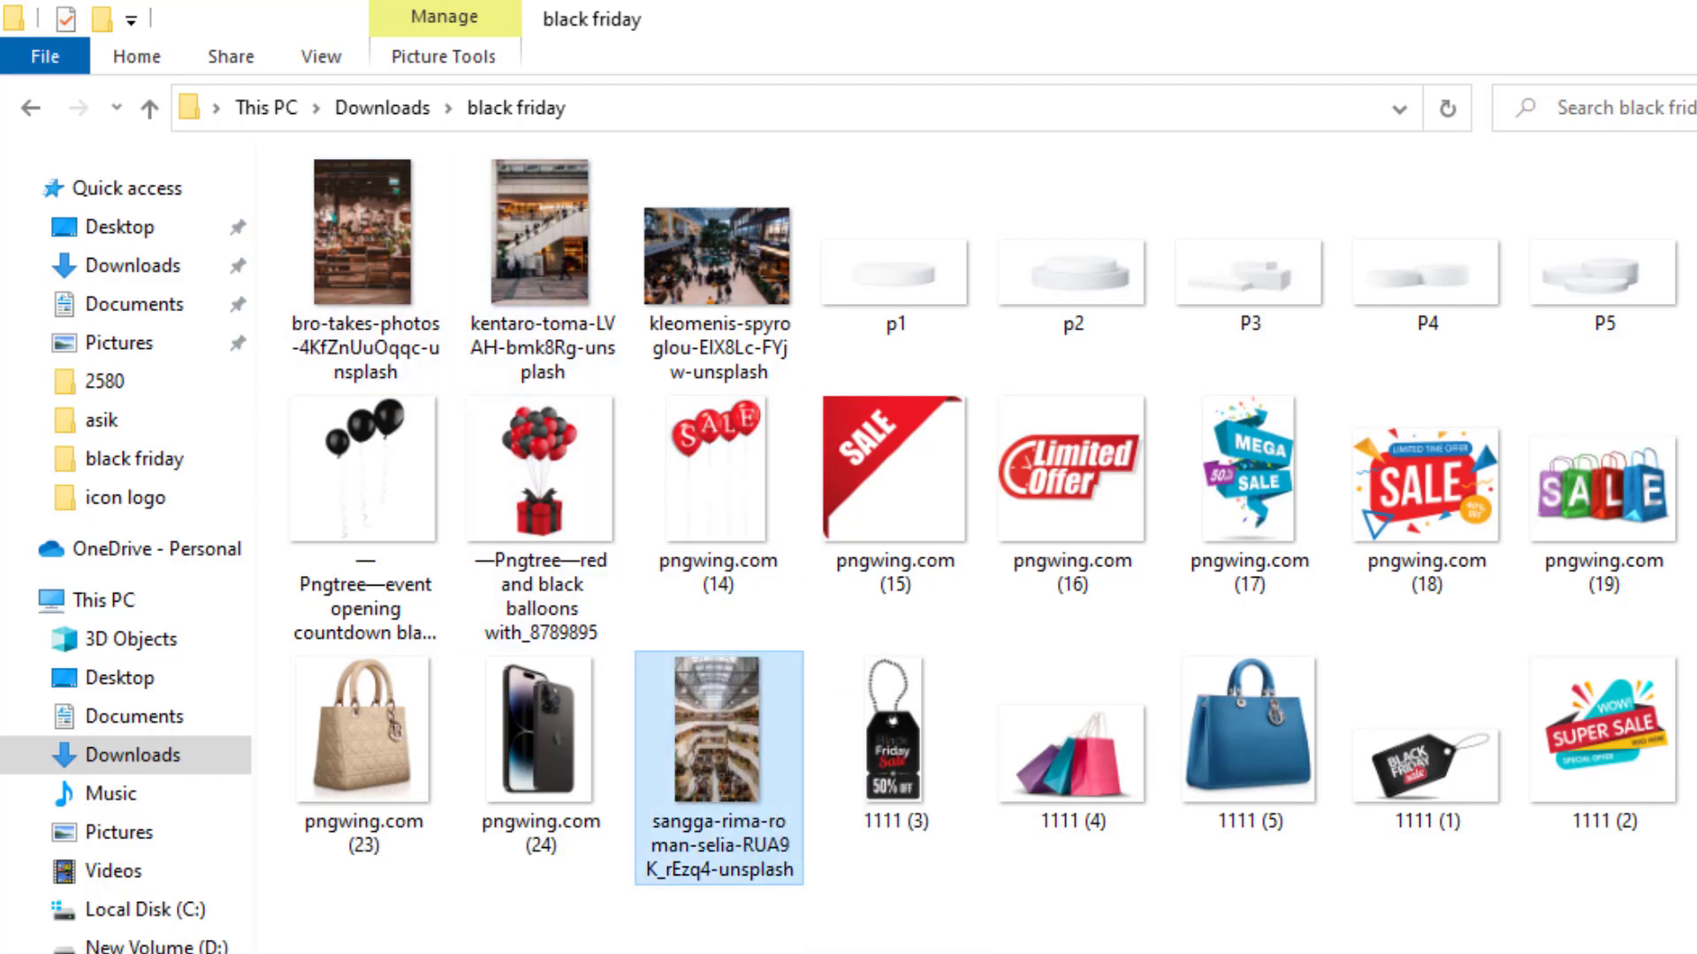
key("alt+Tab")
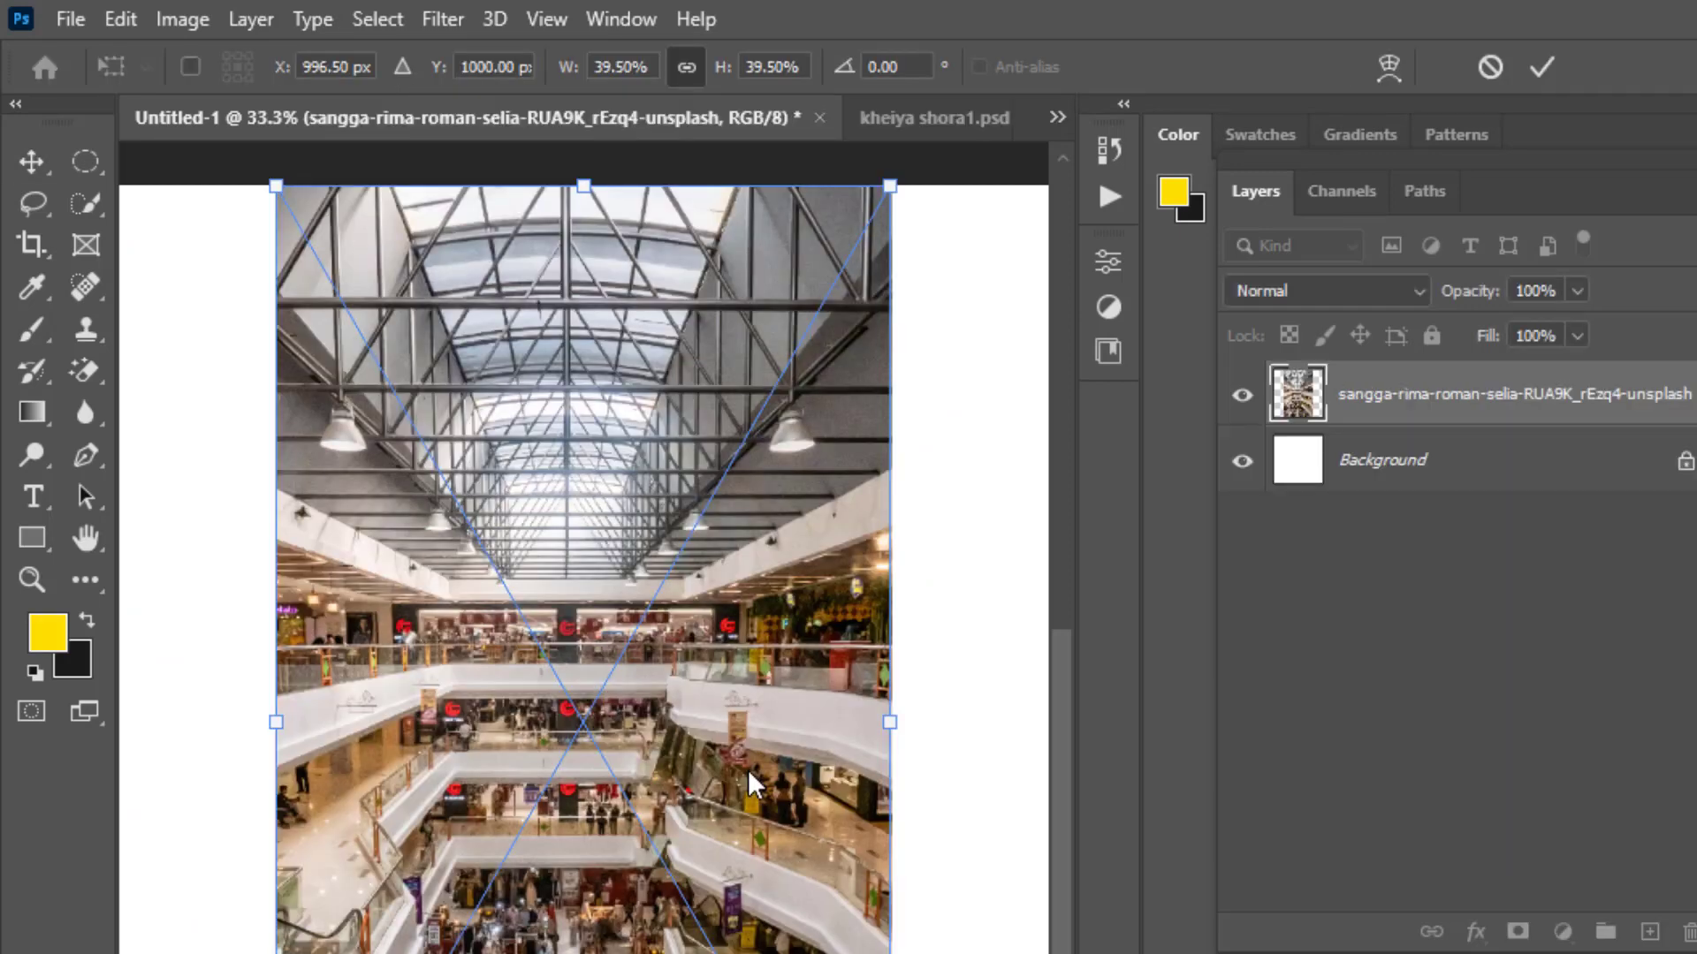
key("ctrl+minus")
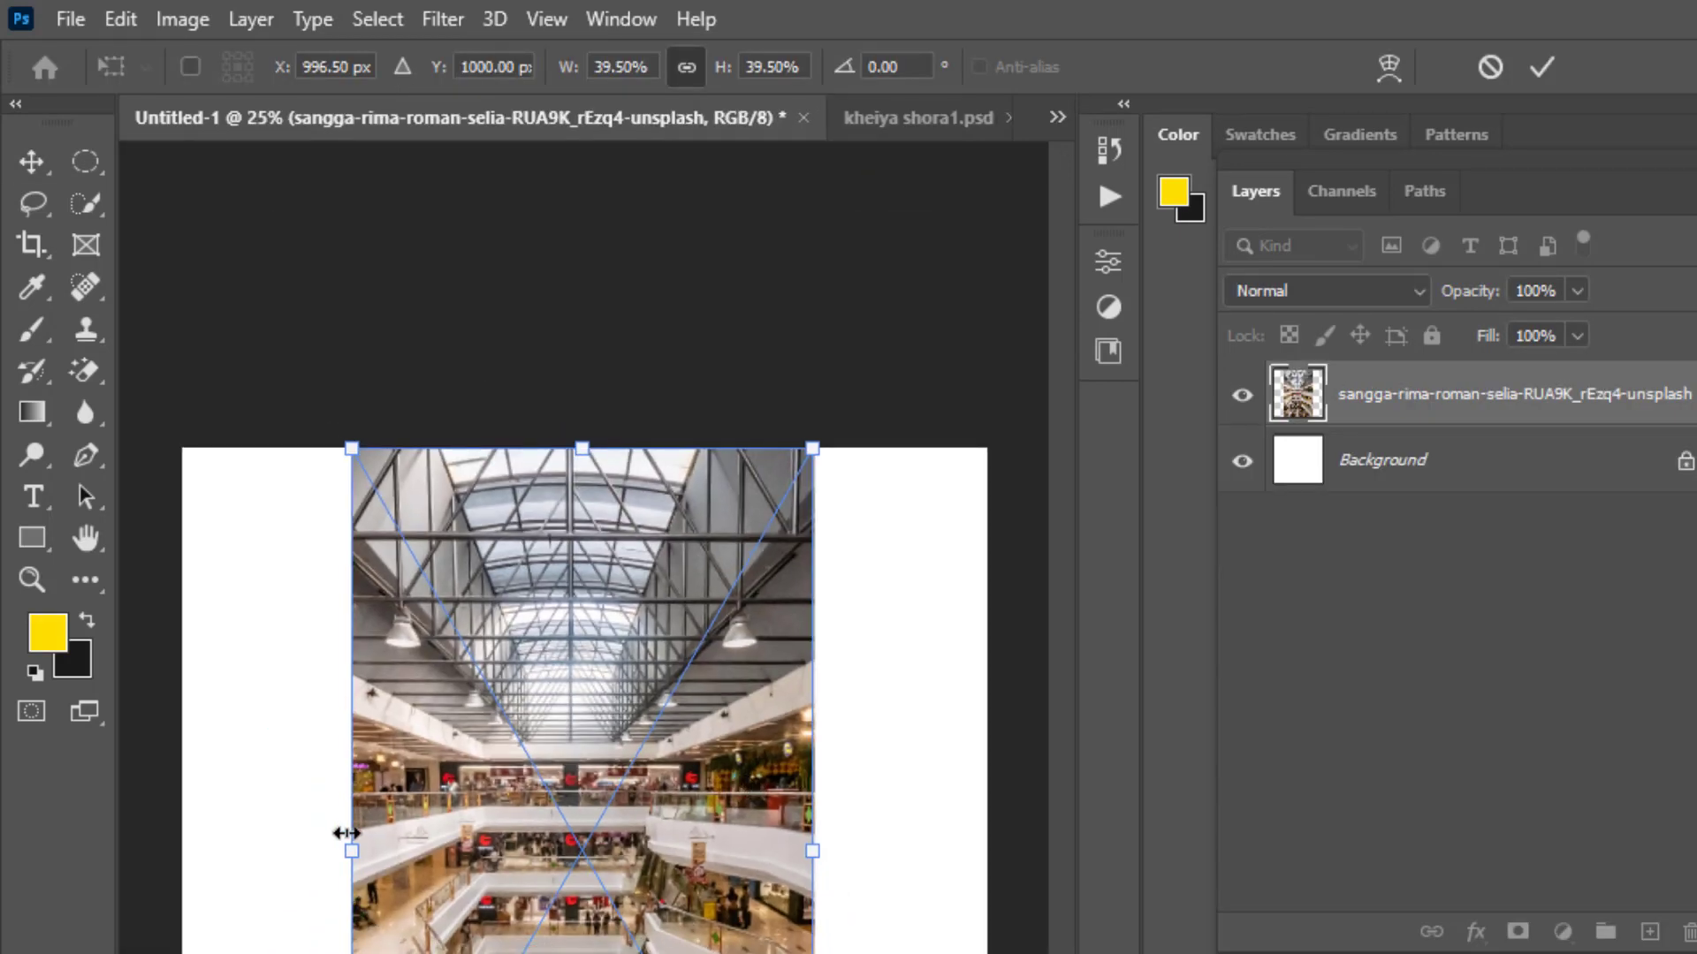
Scale the mall photo to 68.87% so it spans the full canvas width
left_click_drag(345, 834, 186, 834)
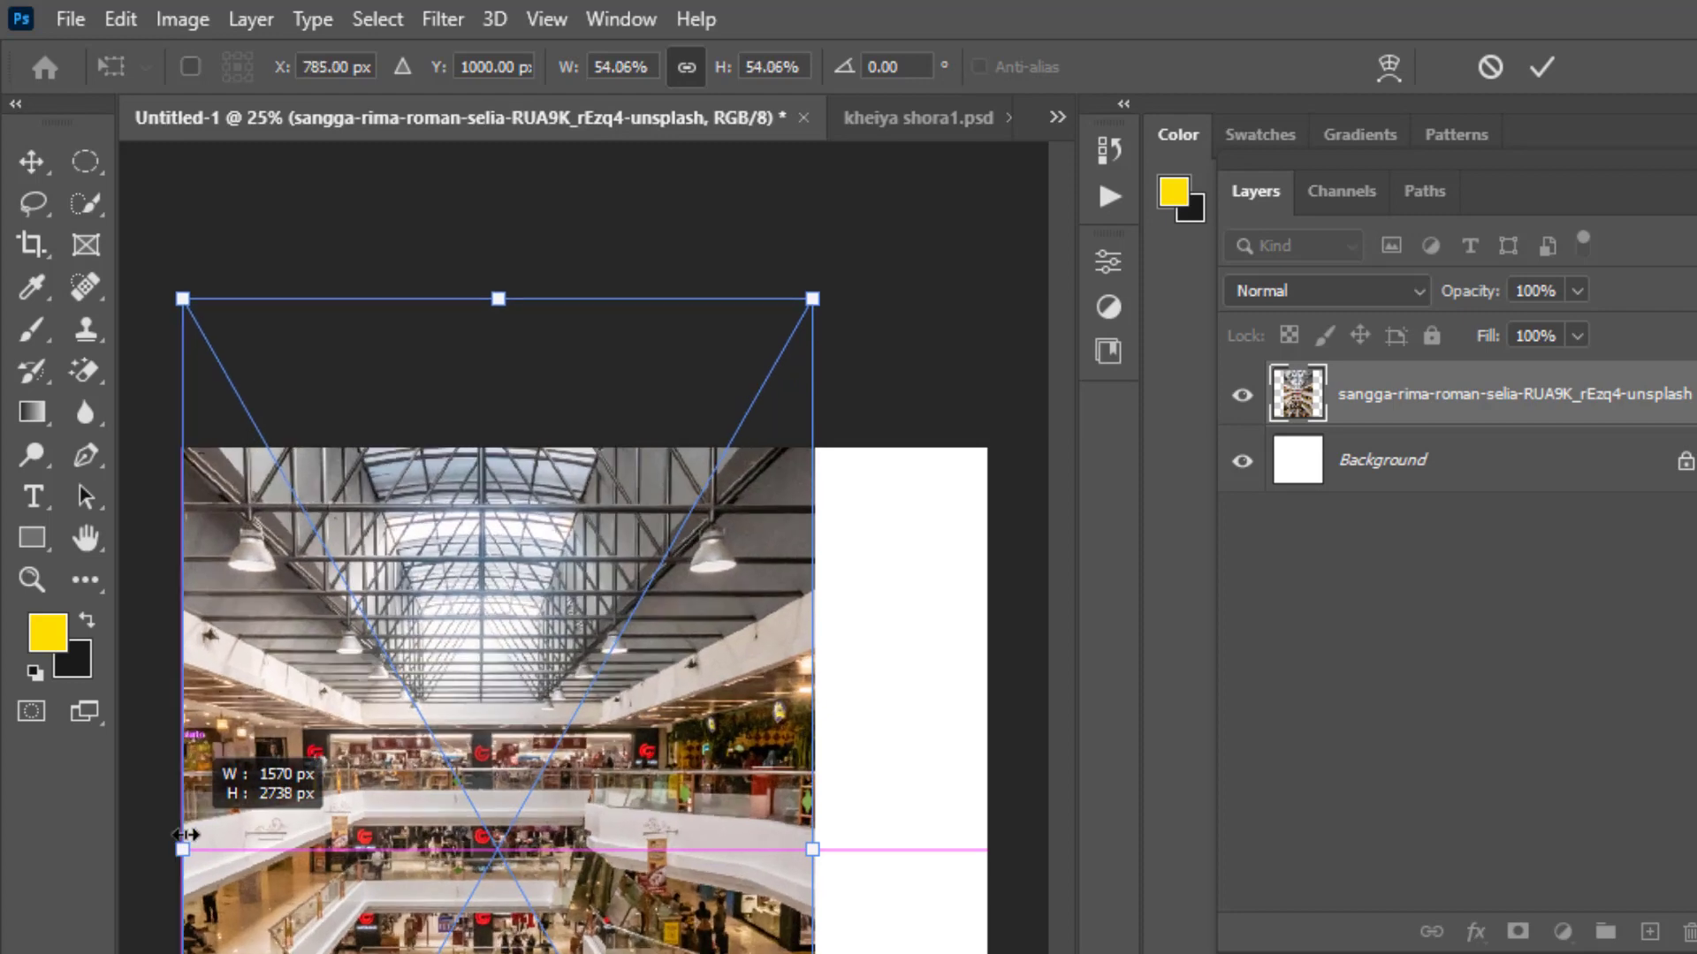
left_click_drag(806, 856, 1007, 869)
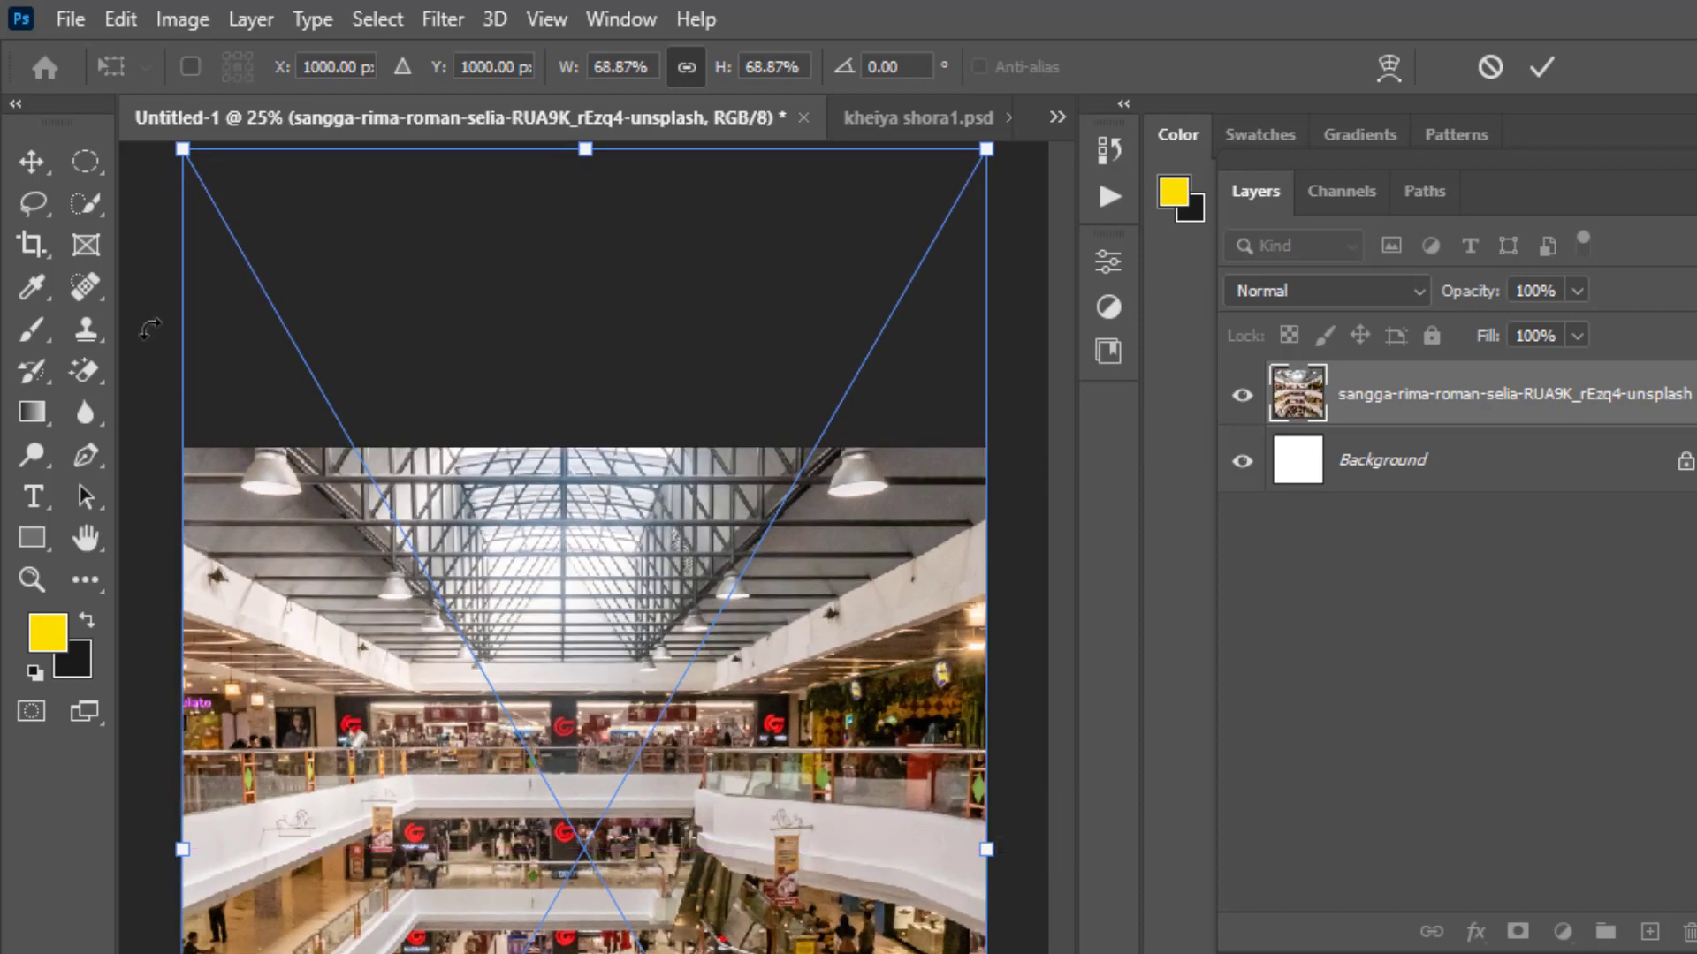
left_click(34, 166)
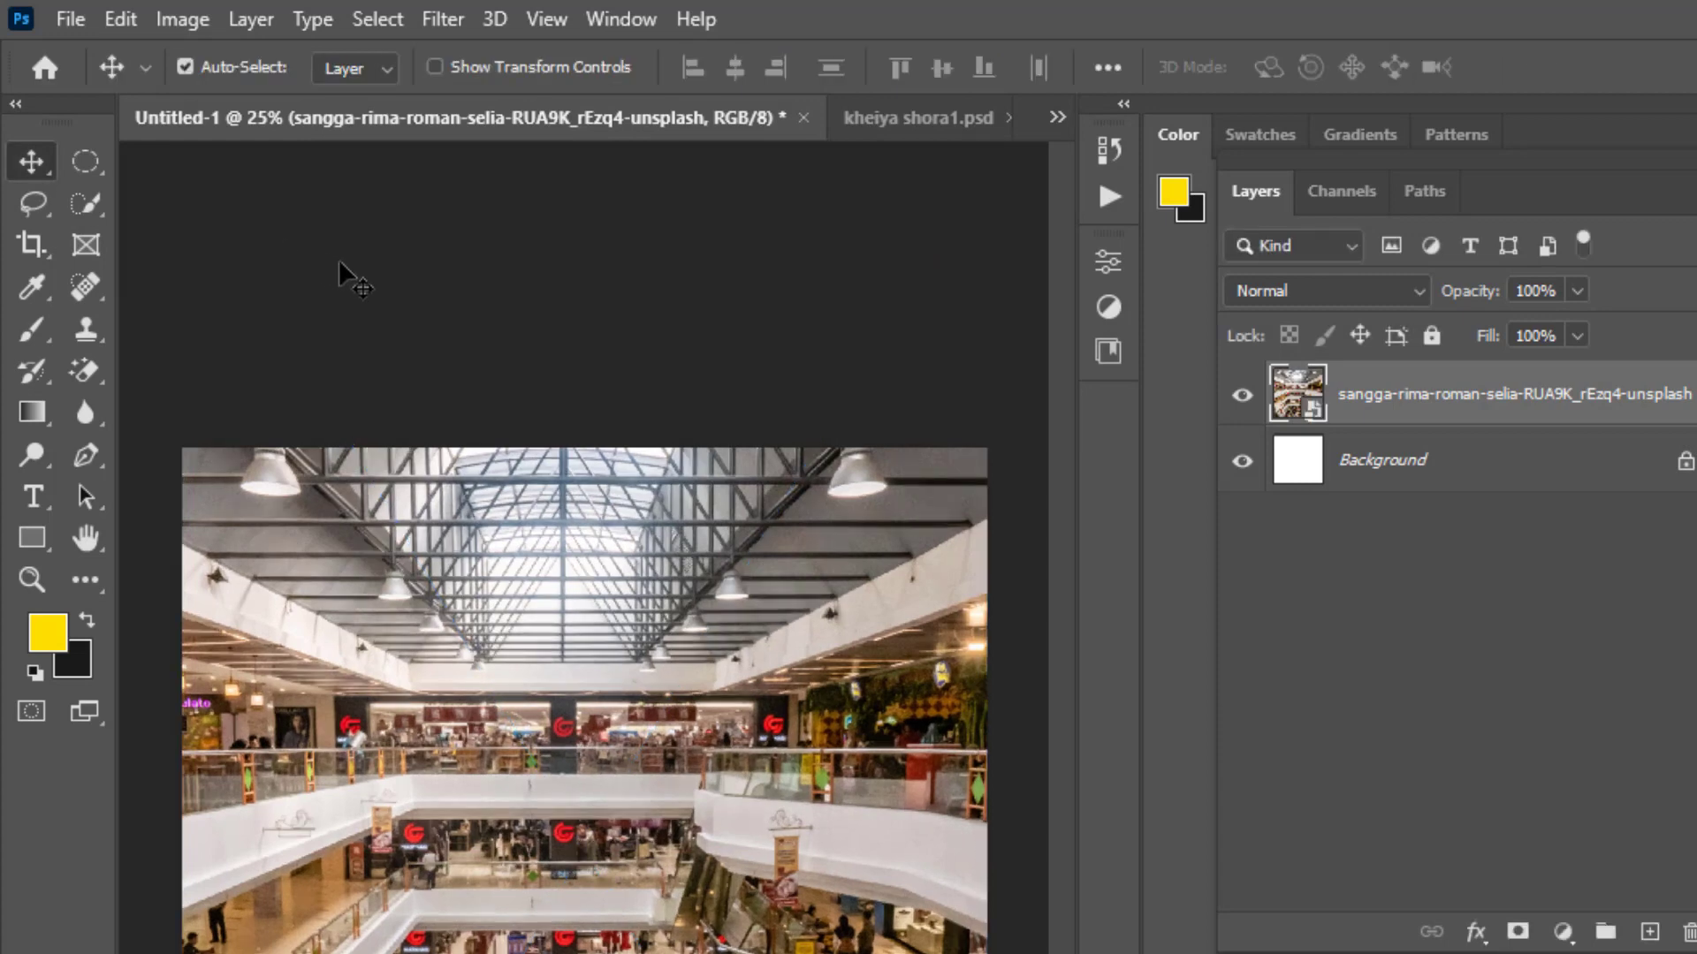
key("ctrl+plus")
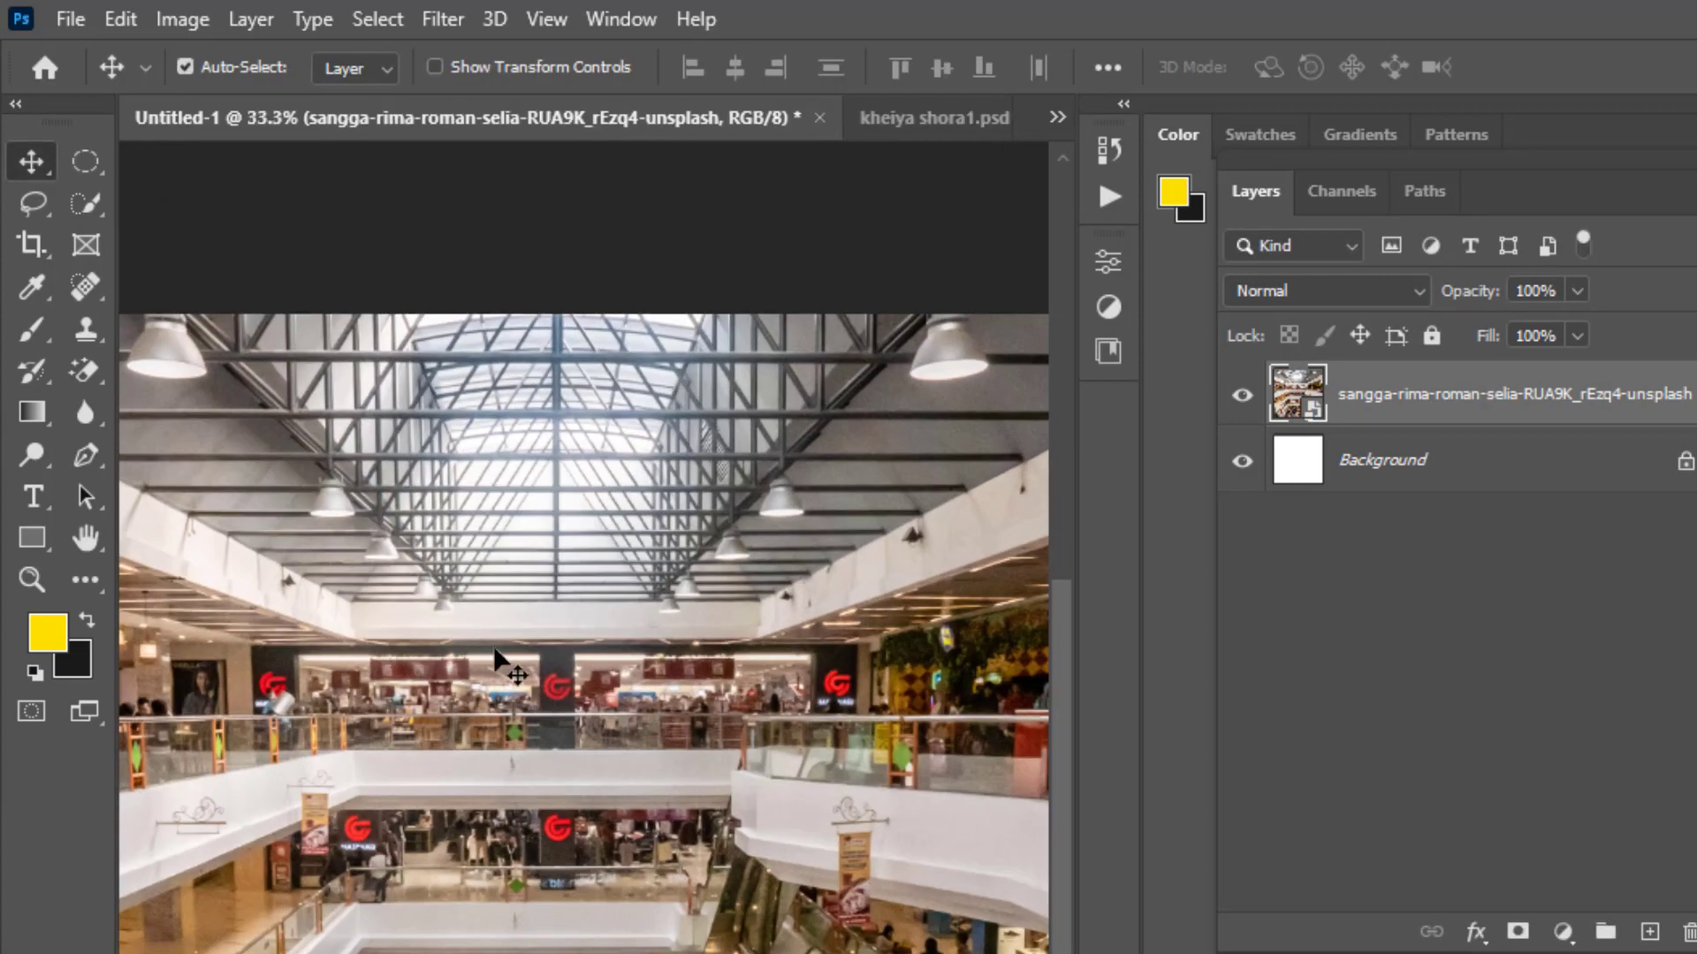
scroll(618, 751, "down", 3)
scroll(614, 723, "up", 1)
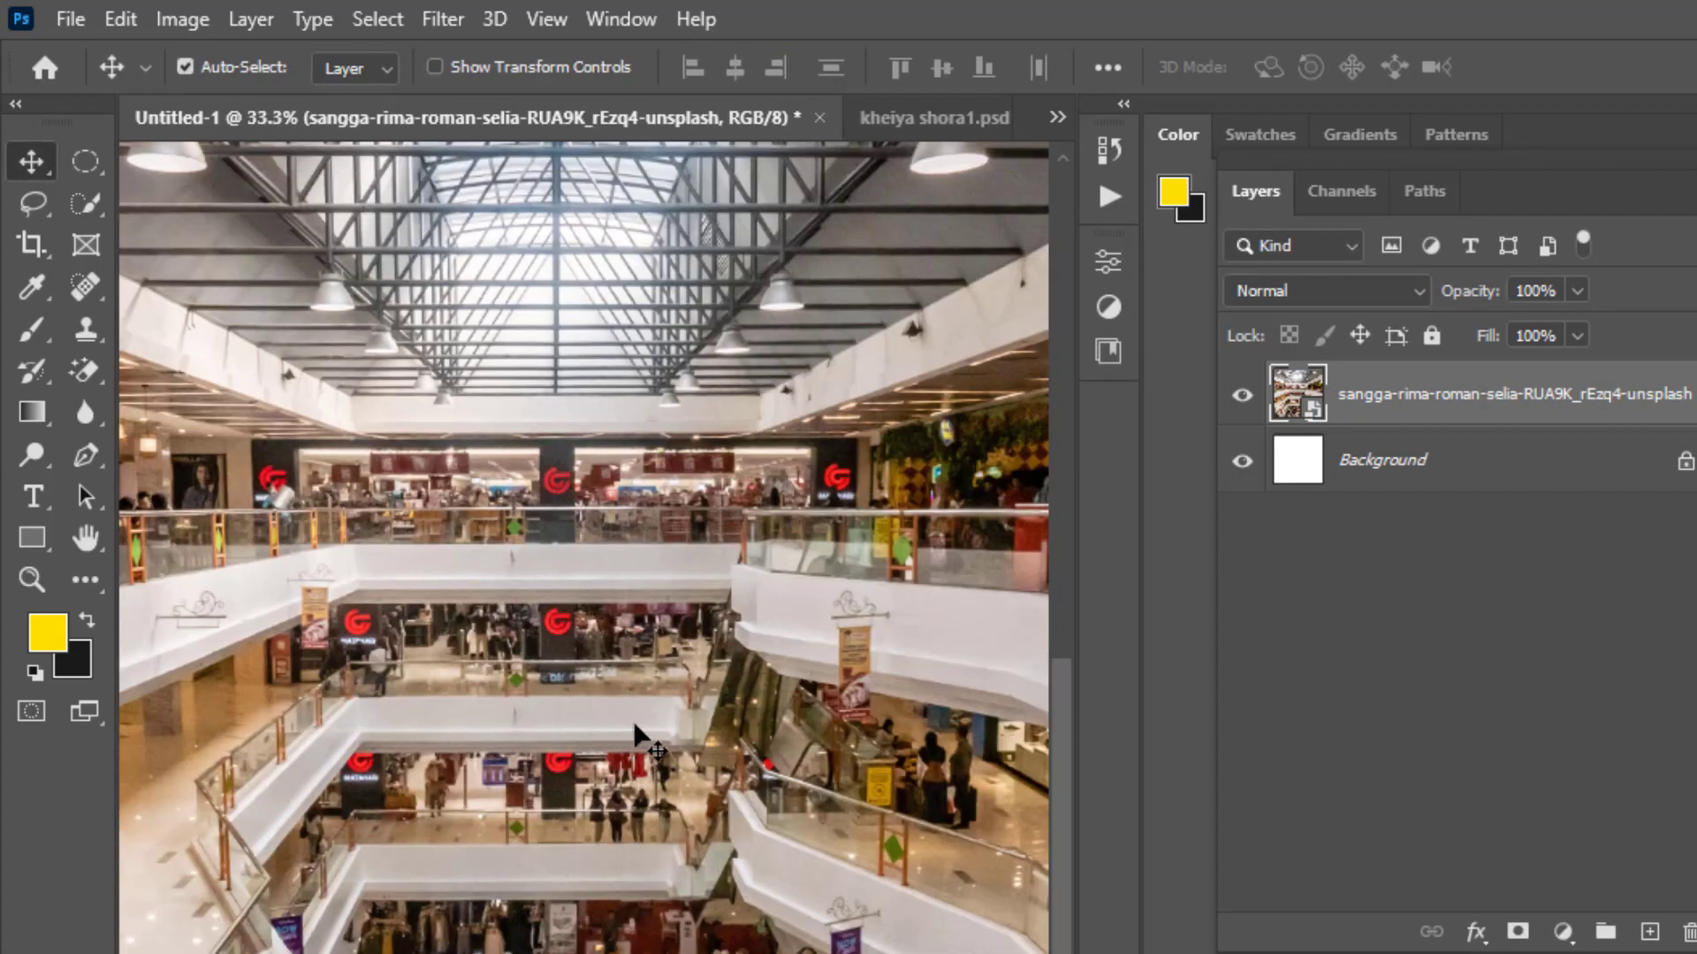
scroll(645, 737, "up", 1)
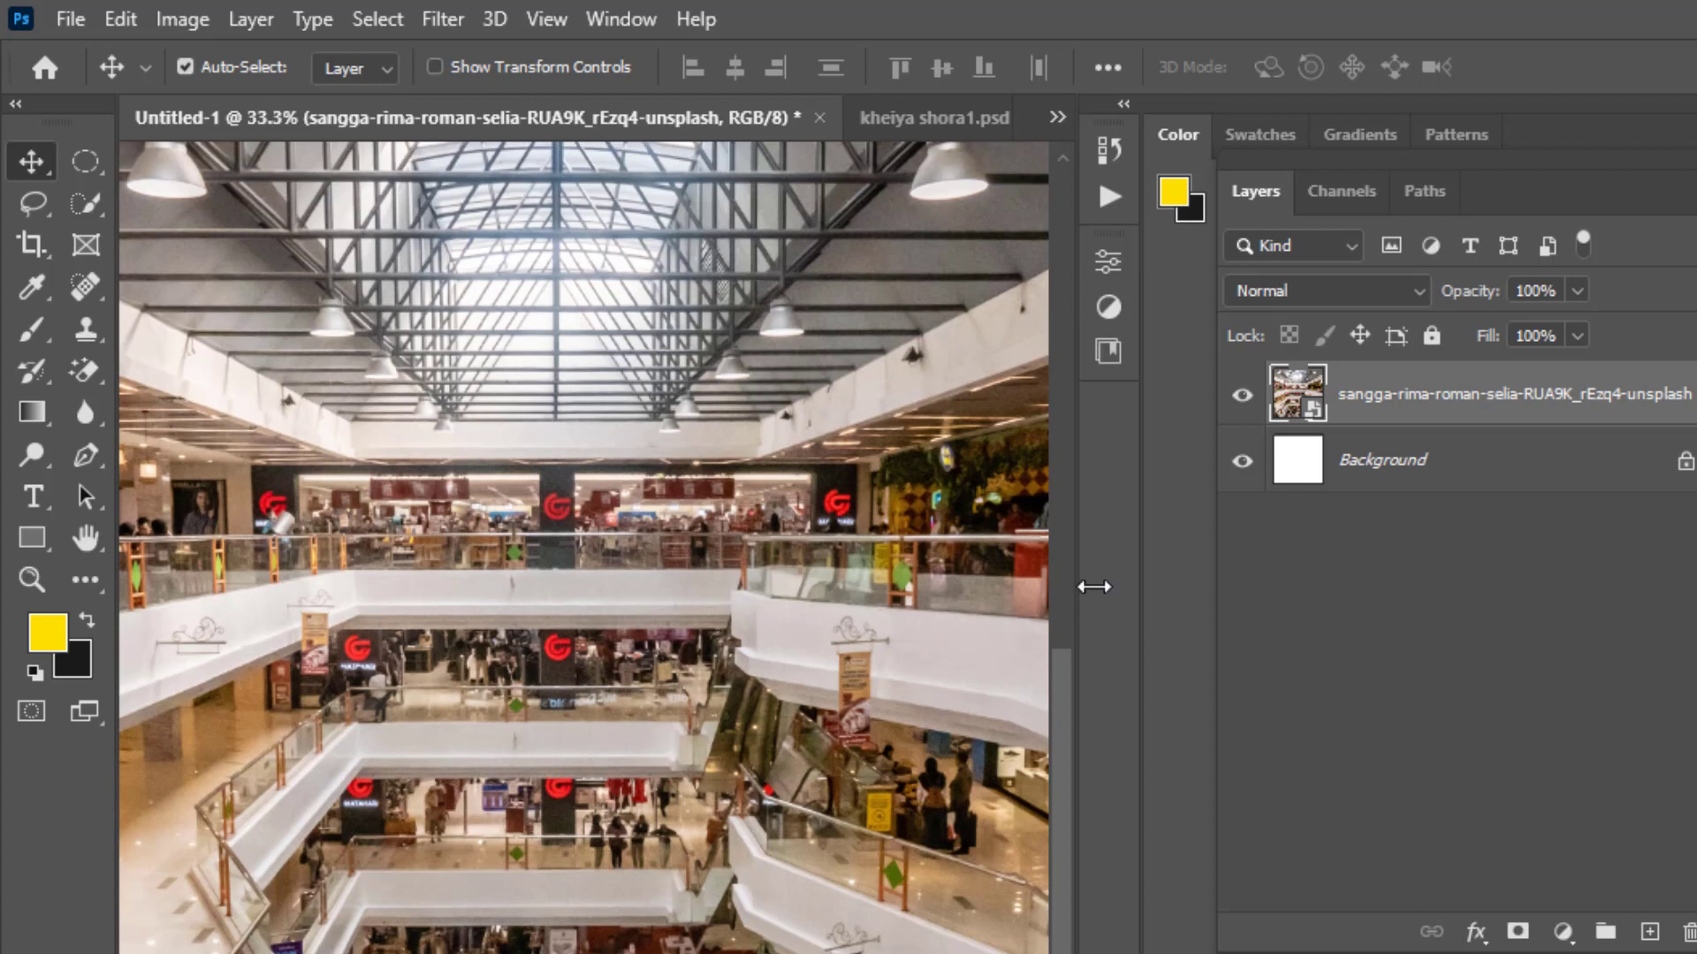
Add a new Layer 1 filled solid black above the photo, lowered to 90% opacity
left_click(1649, 931)
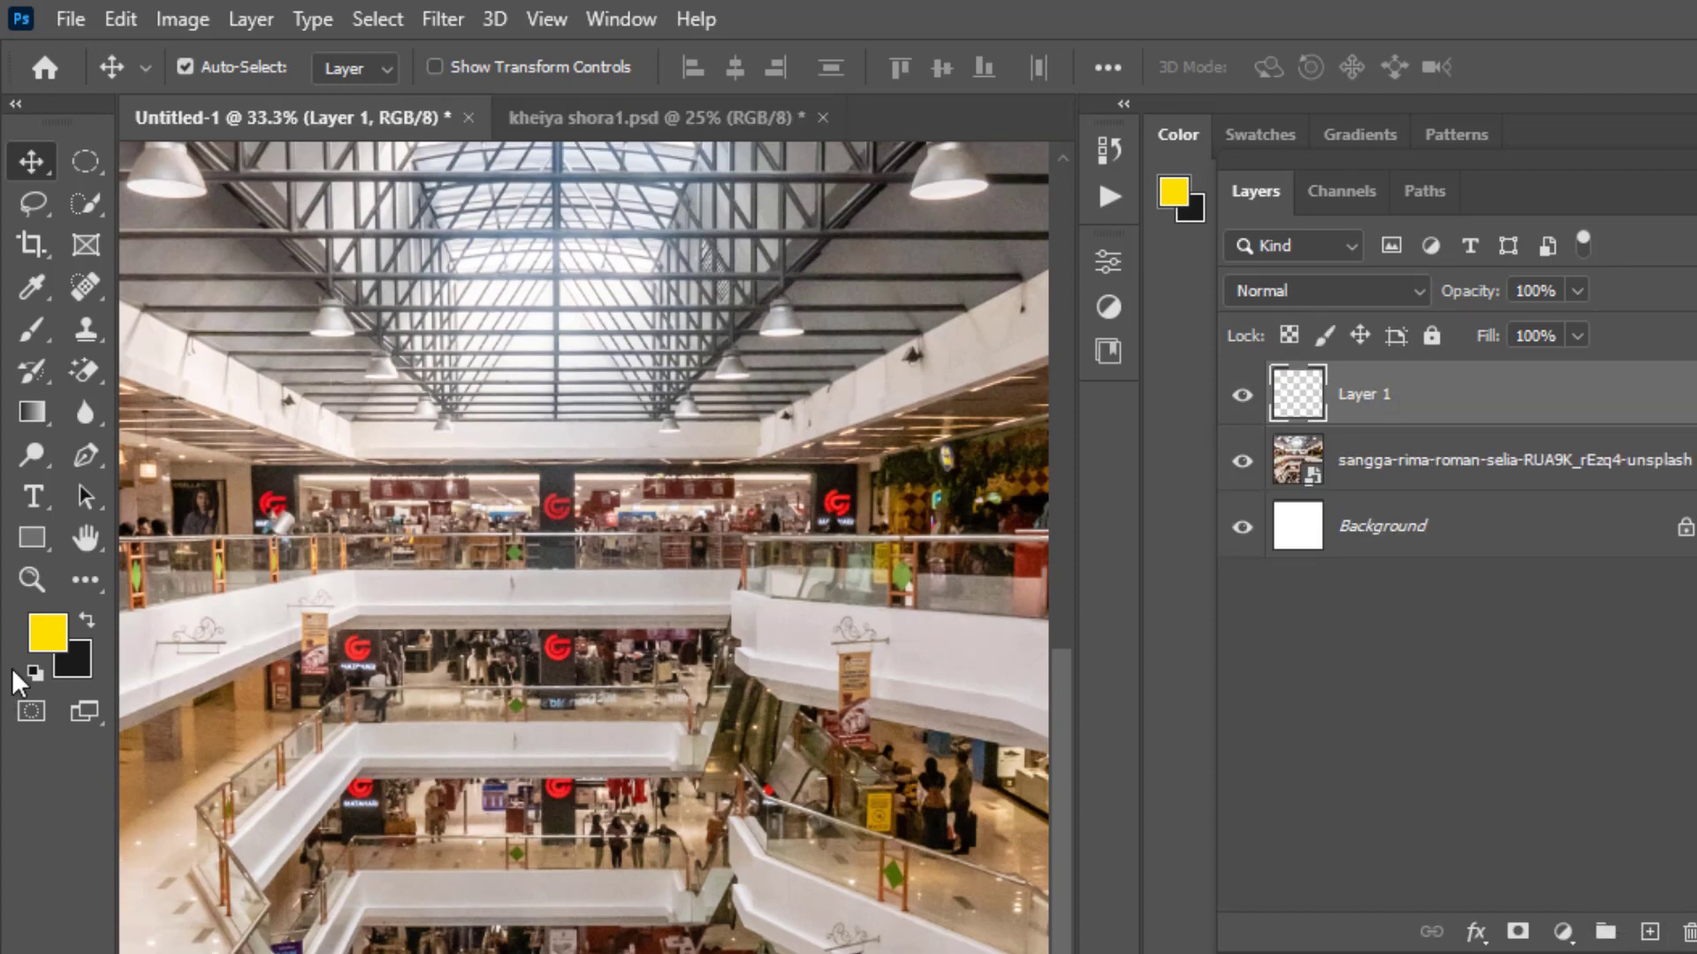
left_click(86, 620)
key("alt+BackSpace")
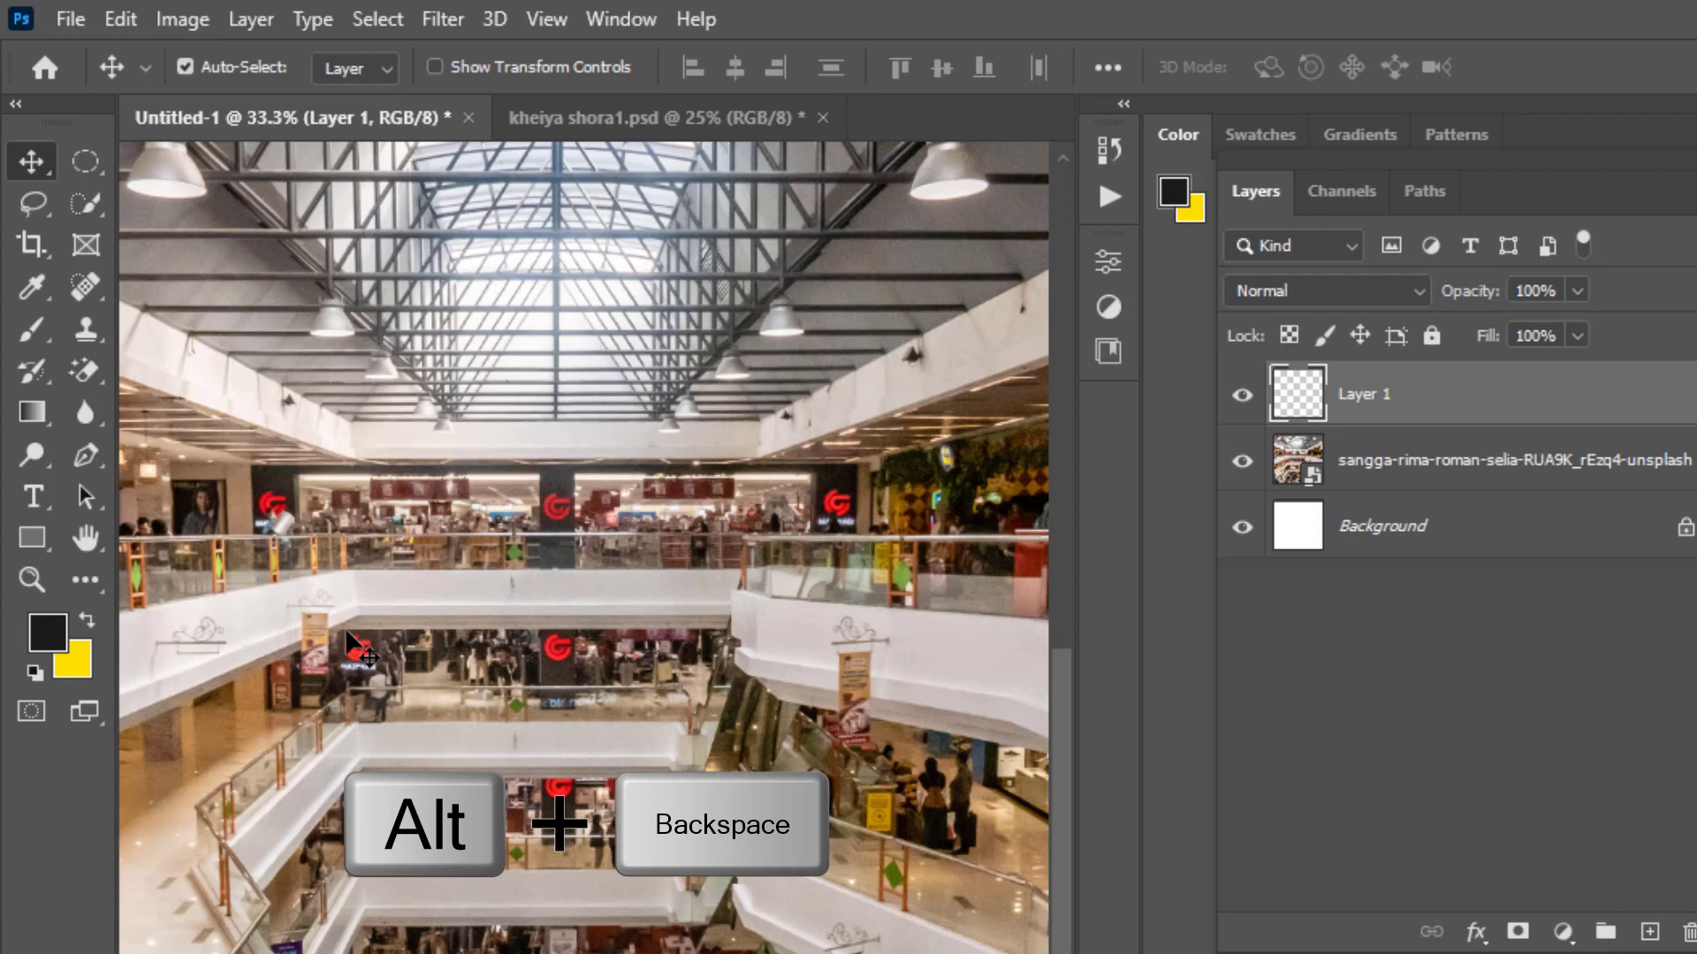
key("alt+BackSpace")
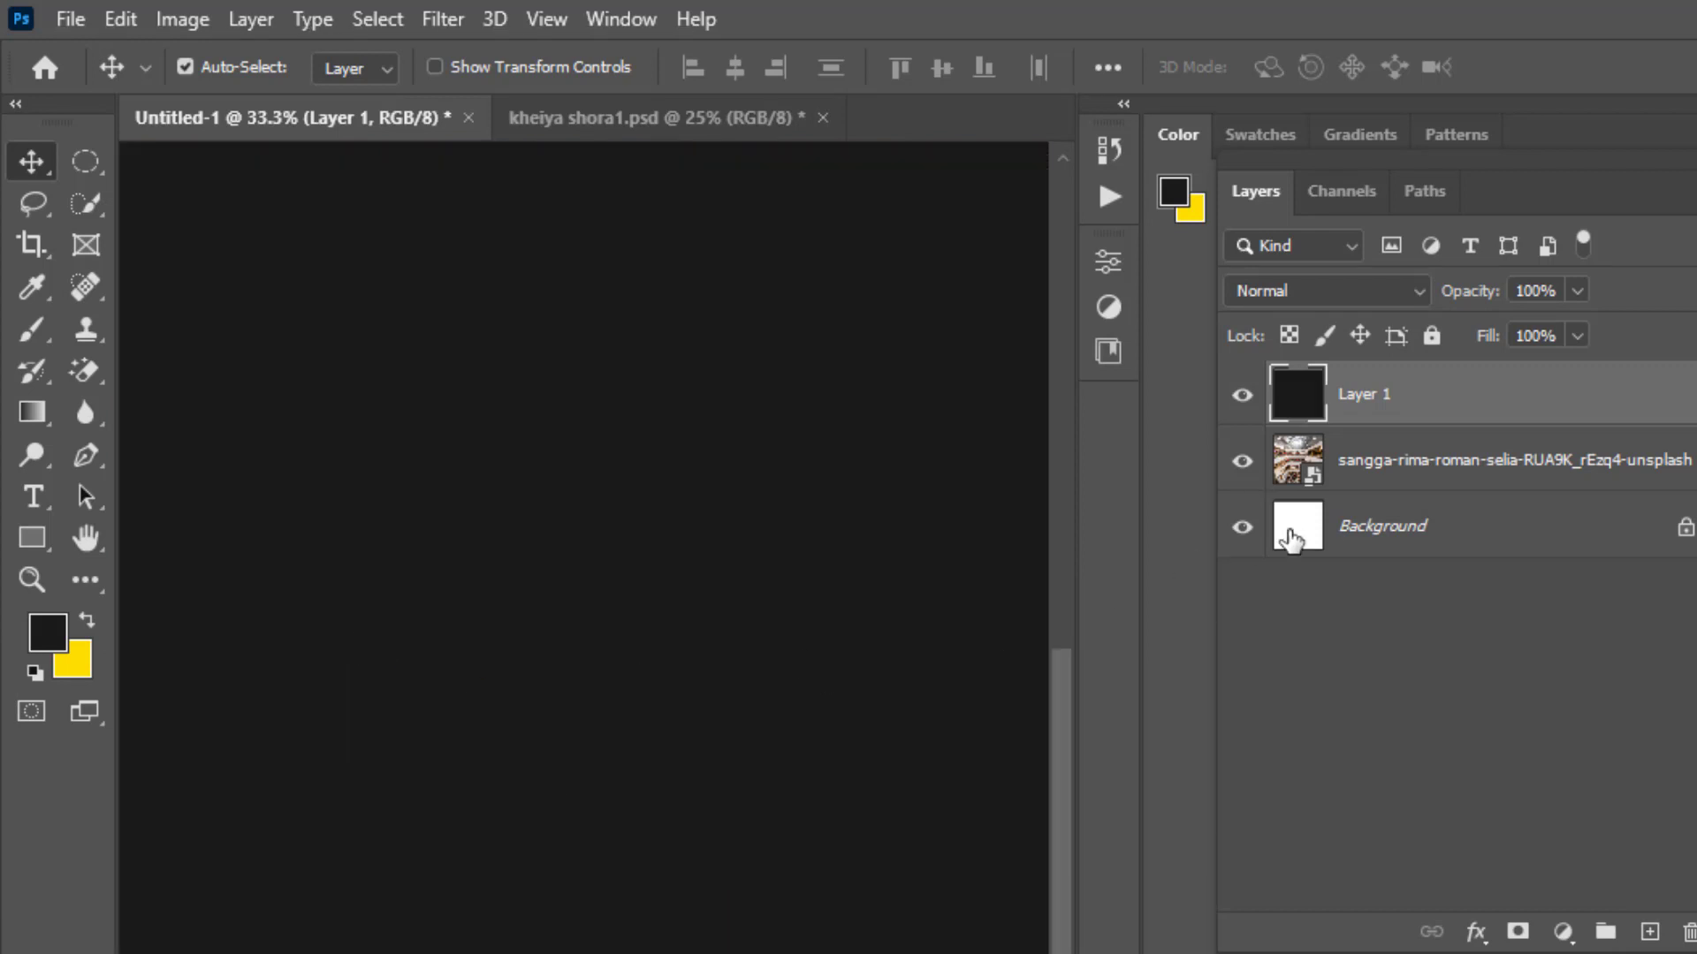
left_click(1571, 295)
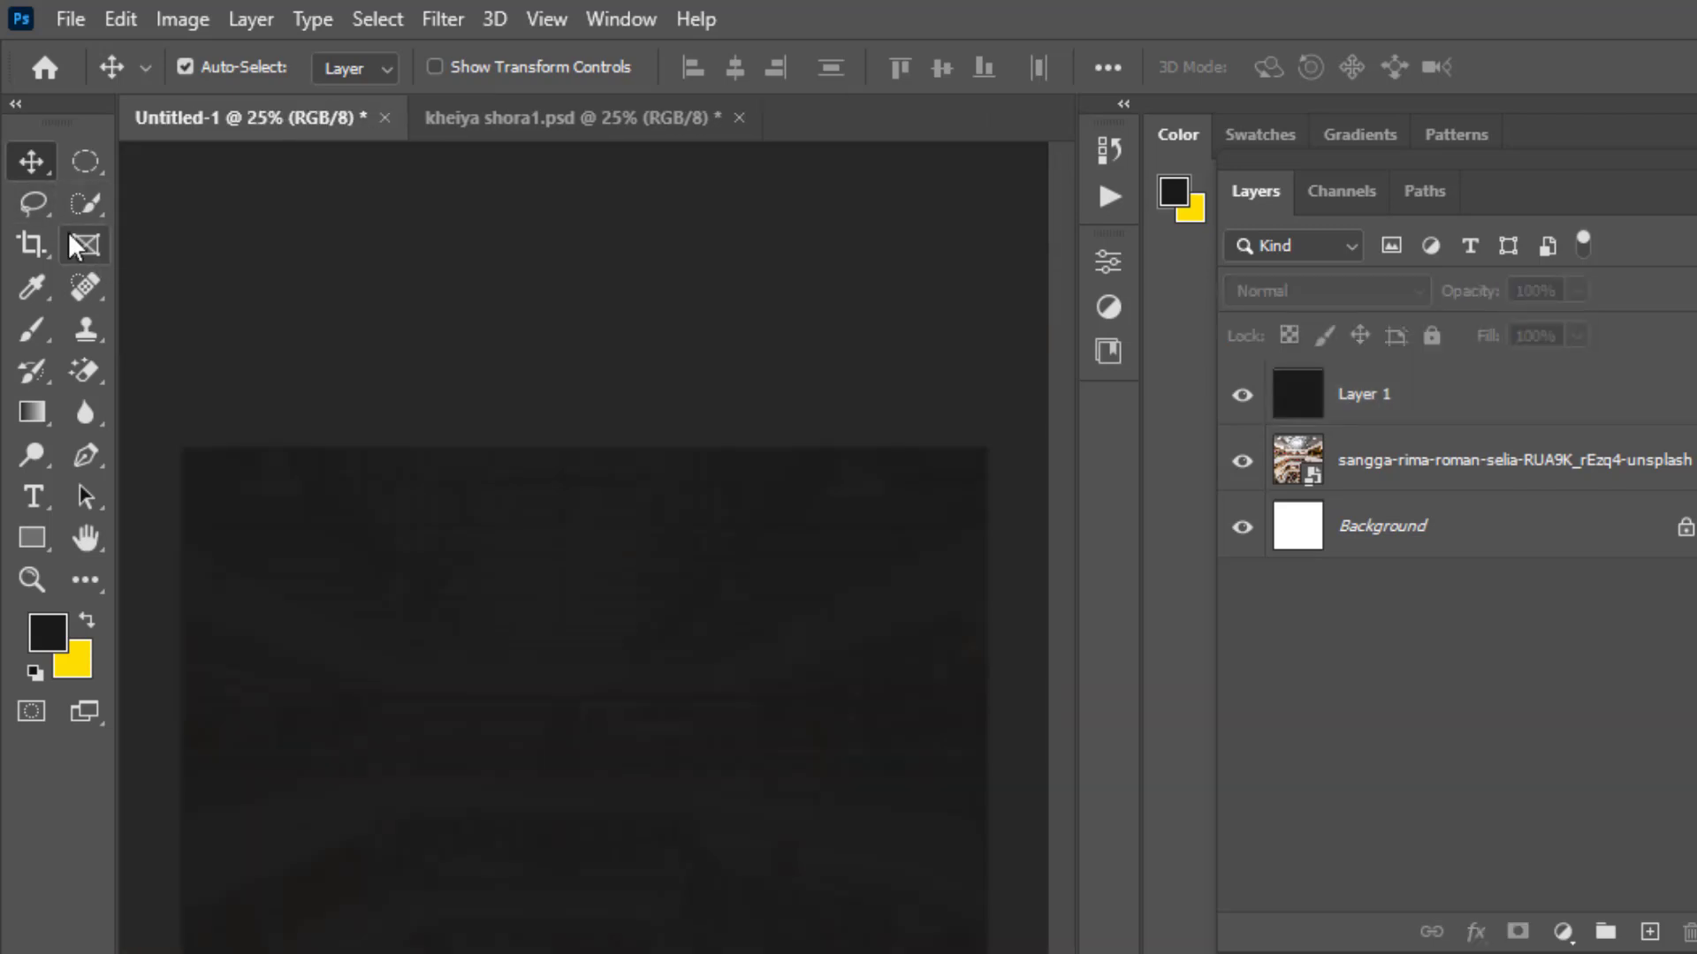
Draw a closed arched shape with the Pen across the bottom of the canvas
left_click(92, 453)
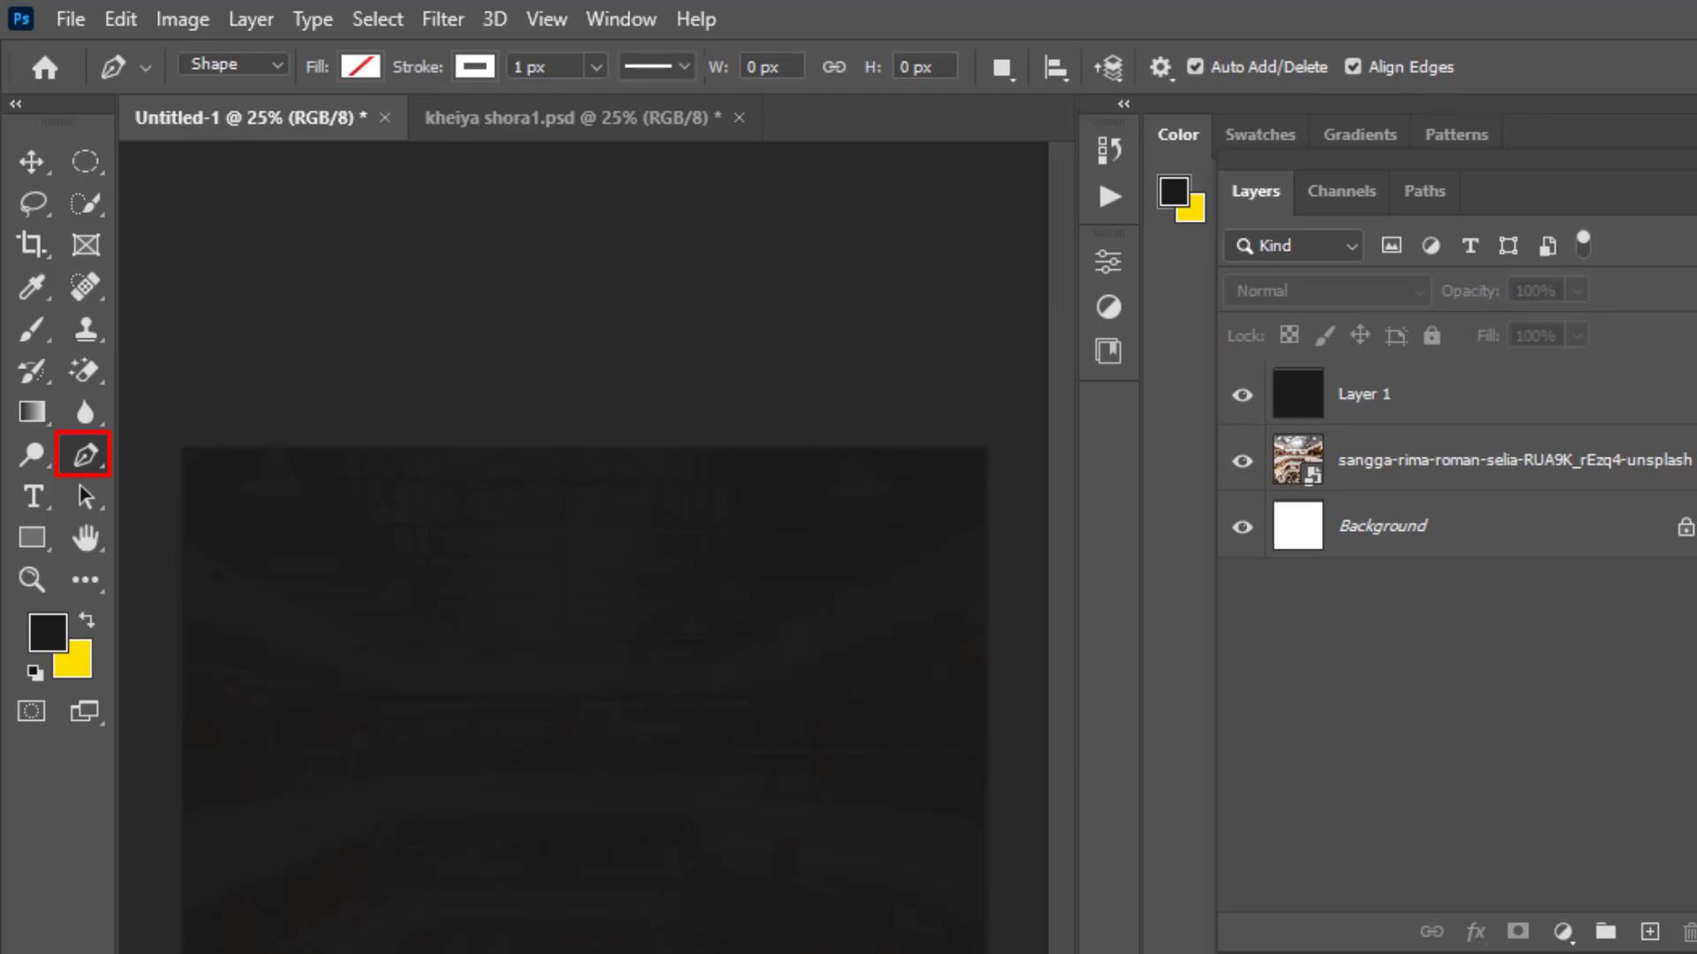
left_click(180, 908)
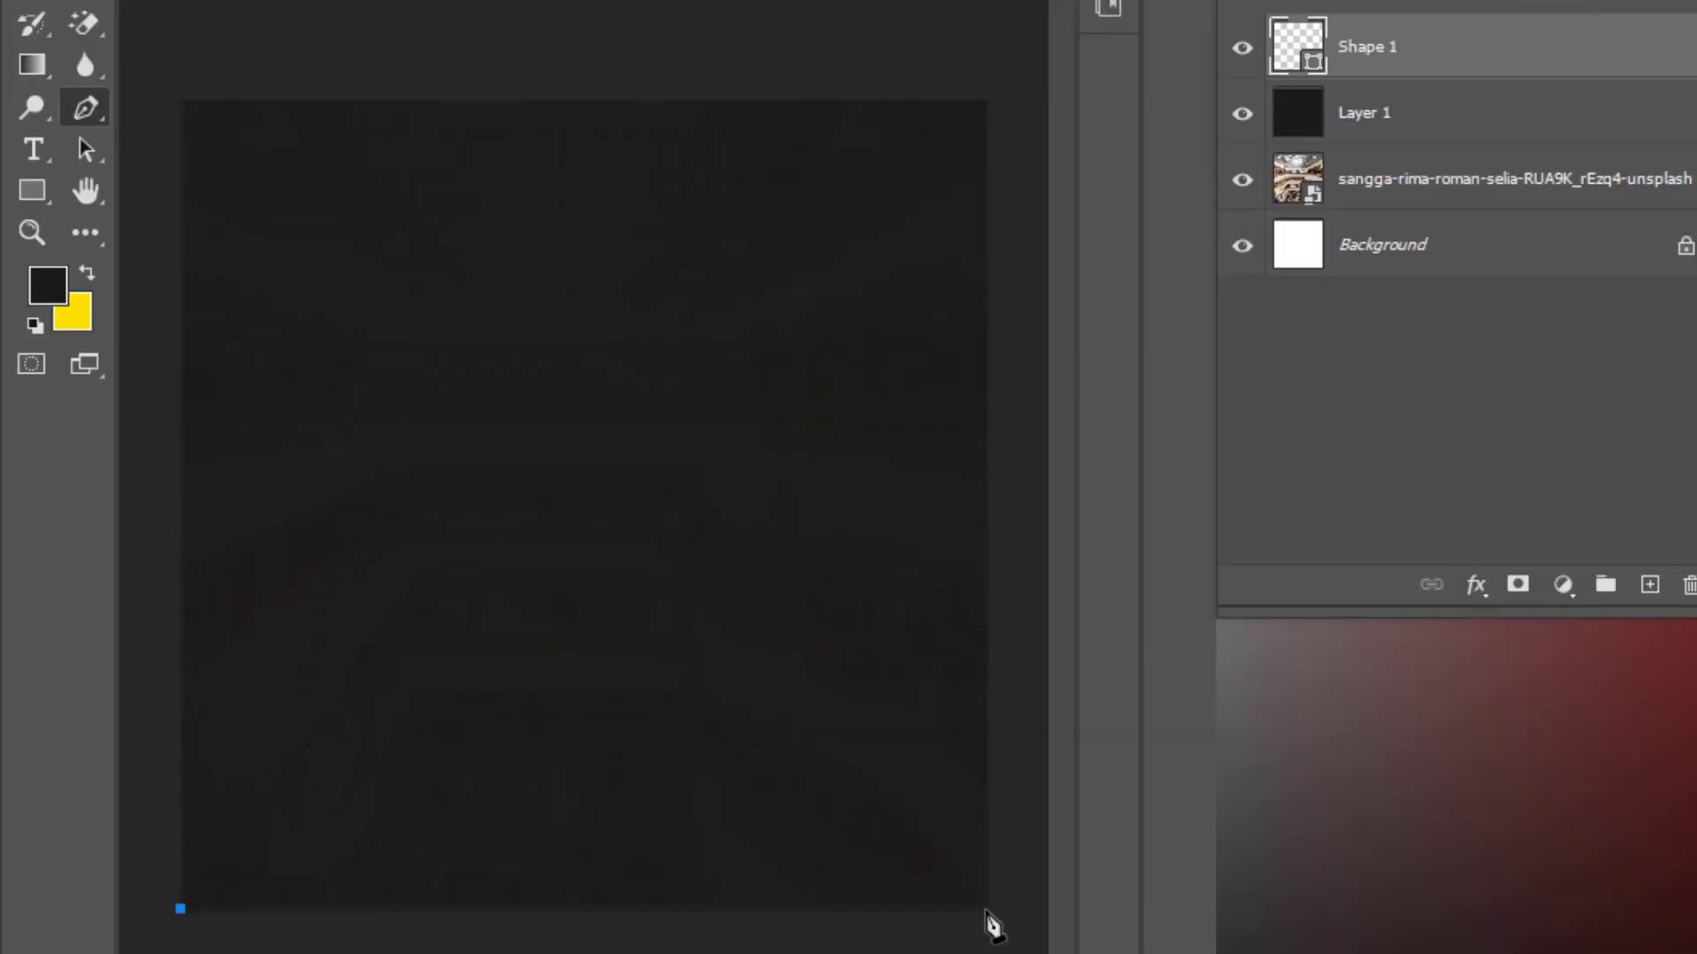
left_click_drag(986, 911, 535, 584)
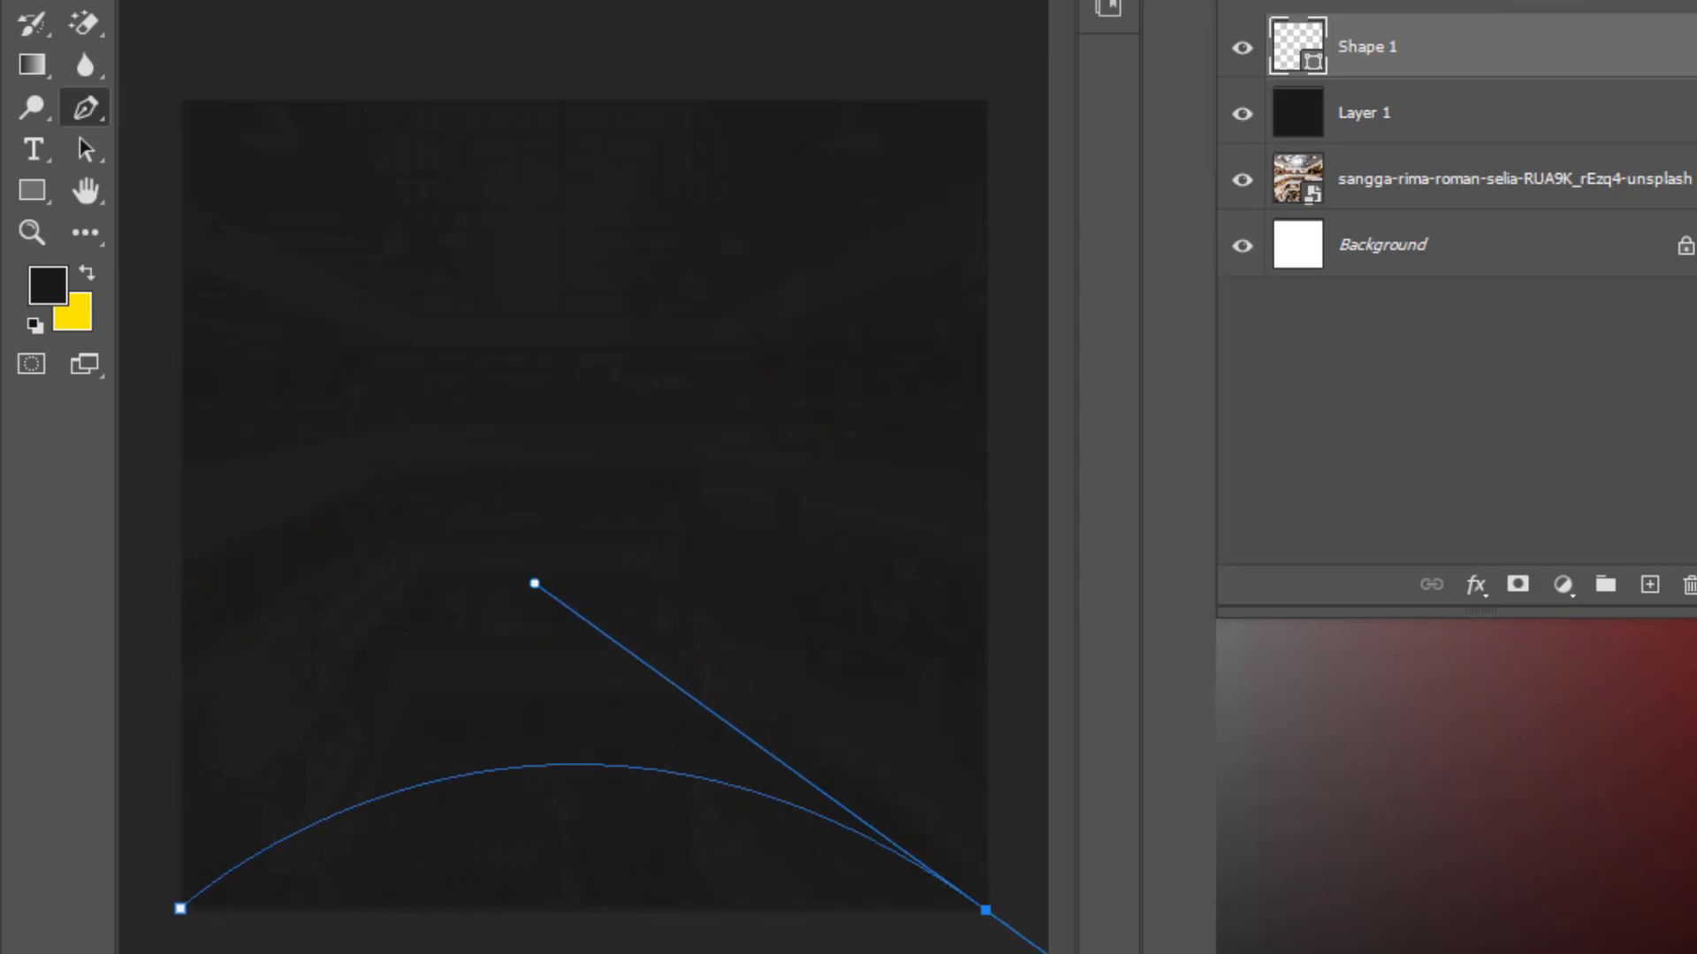
mouse_move(535, 583)
left_mouse_down()
mouse_move(393, 532)
mouse_move(538, 520)
left_mouse_up()
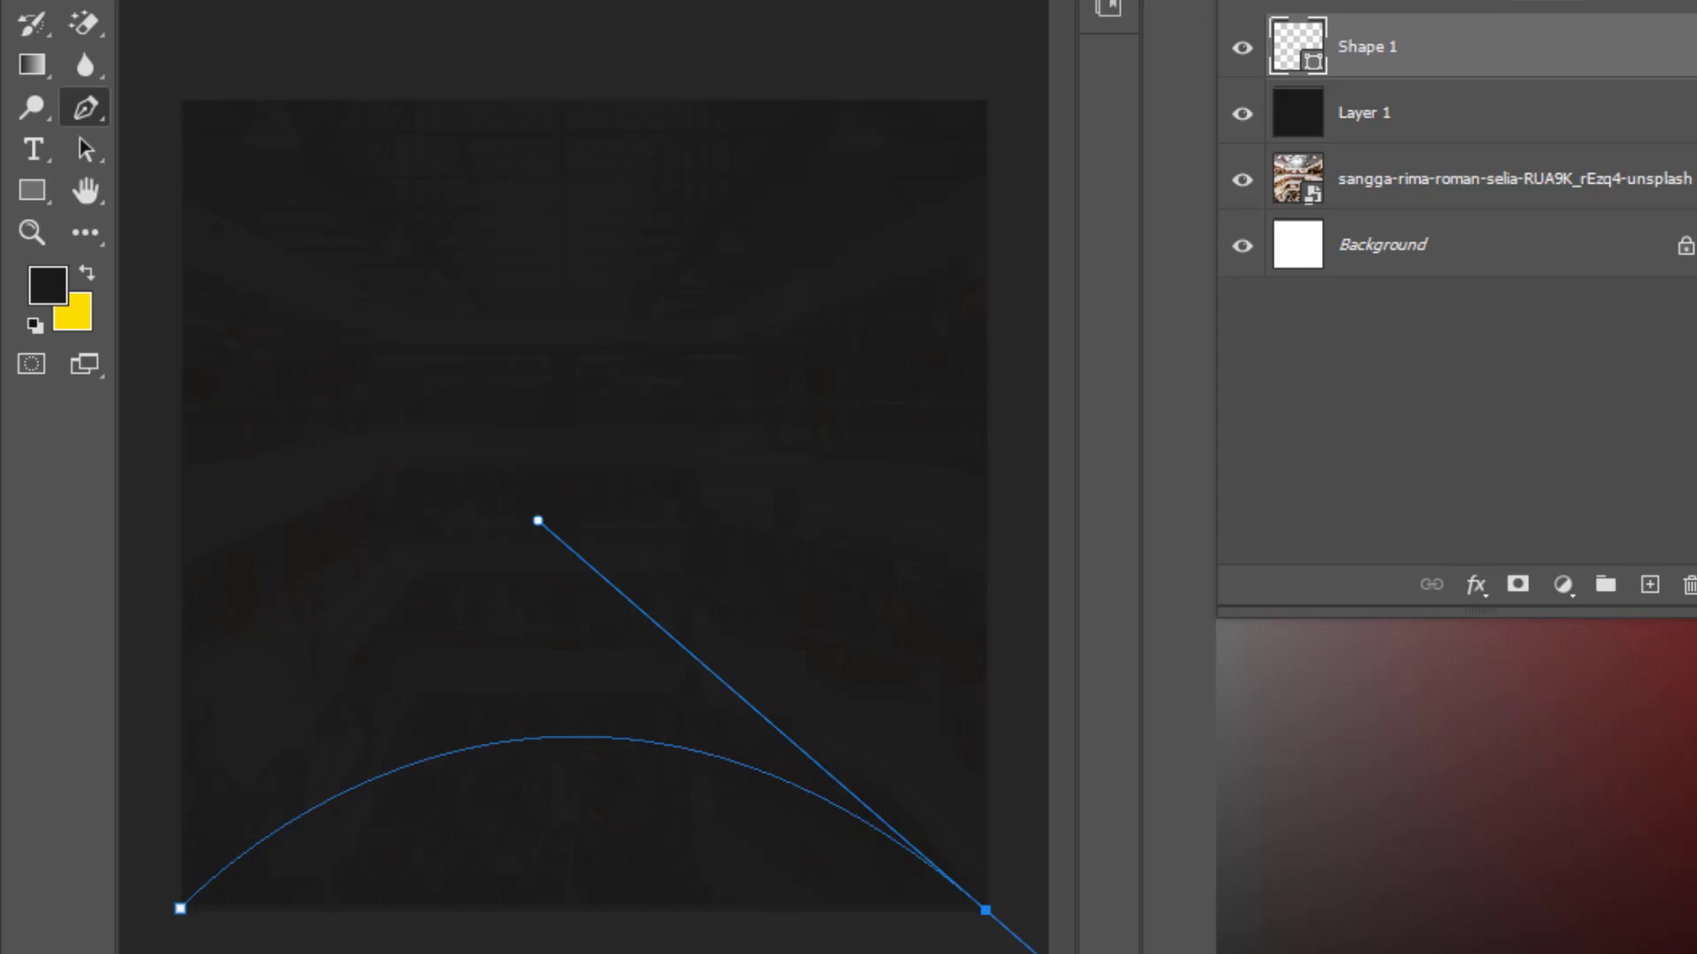
key("Escape")
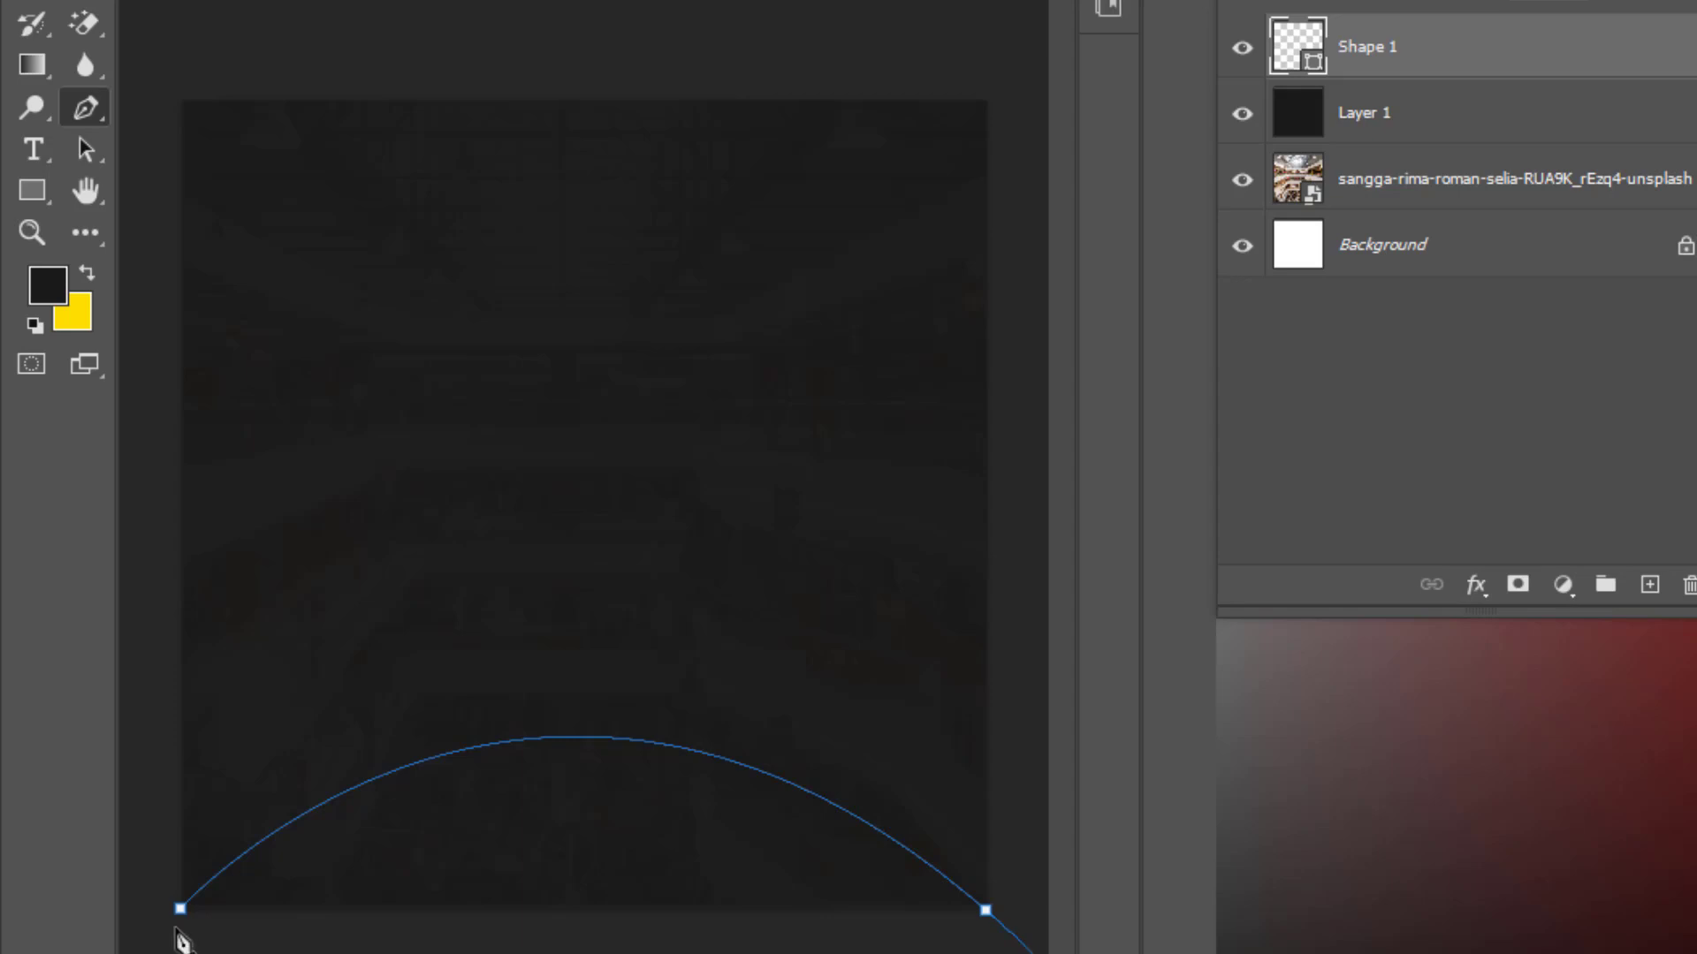
left_click(180, 917)
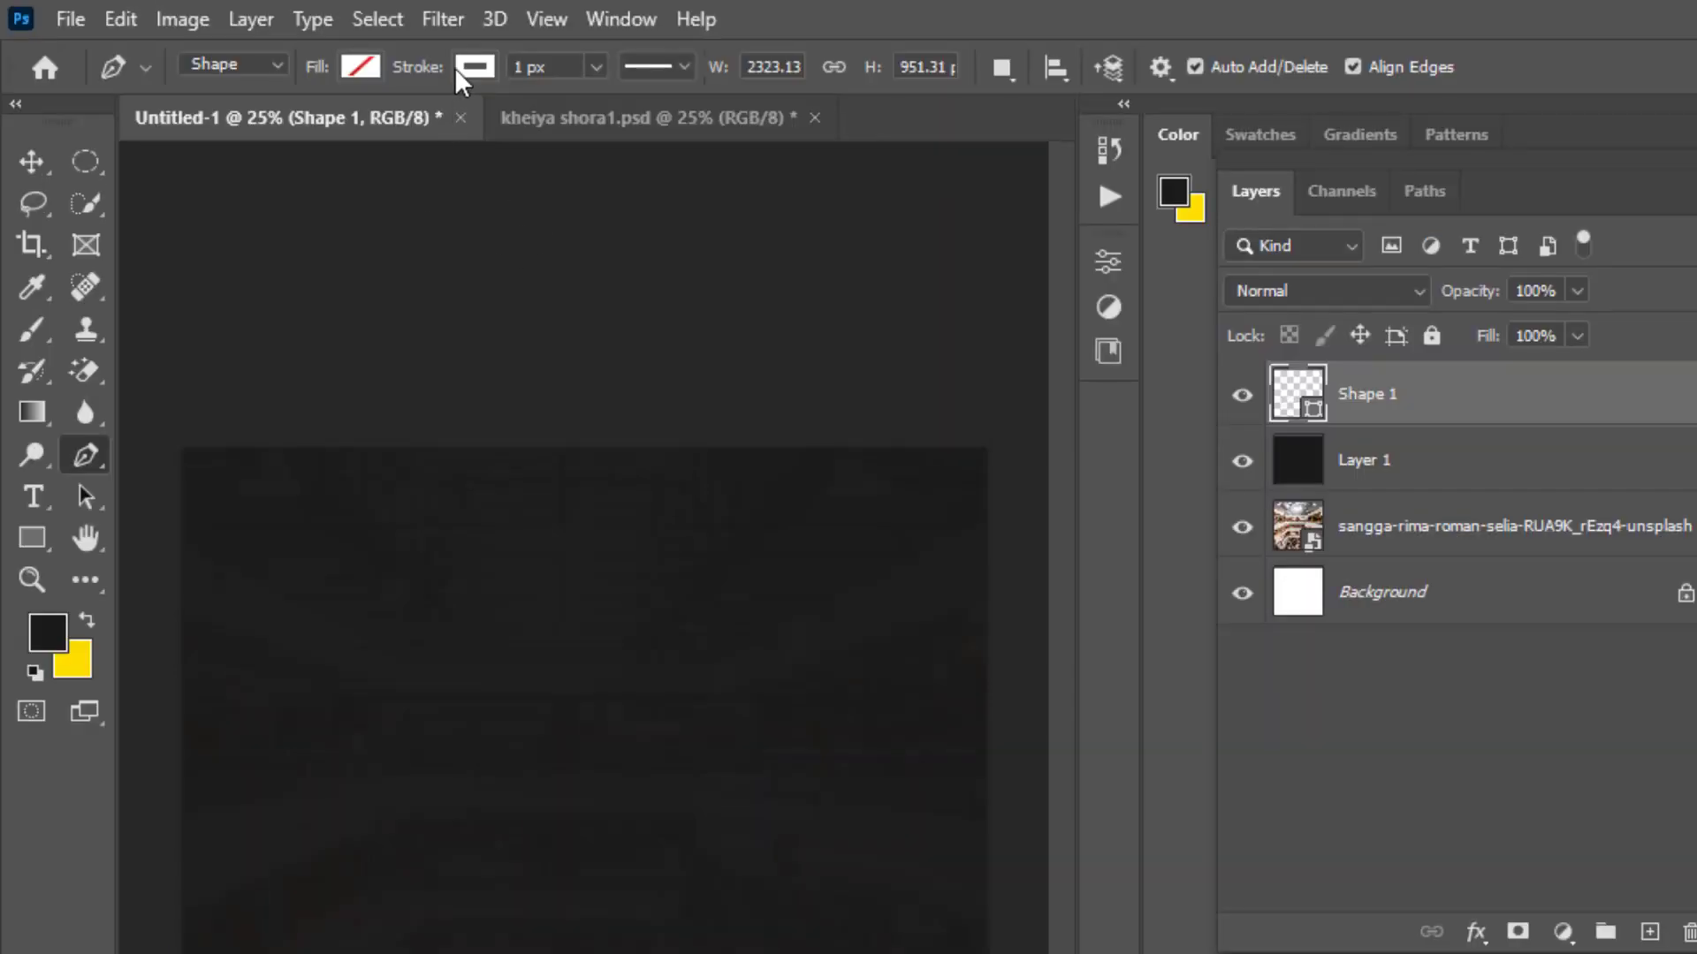
Give the arched shape no stroke and a red fill
left_click(459, 65)
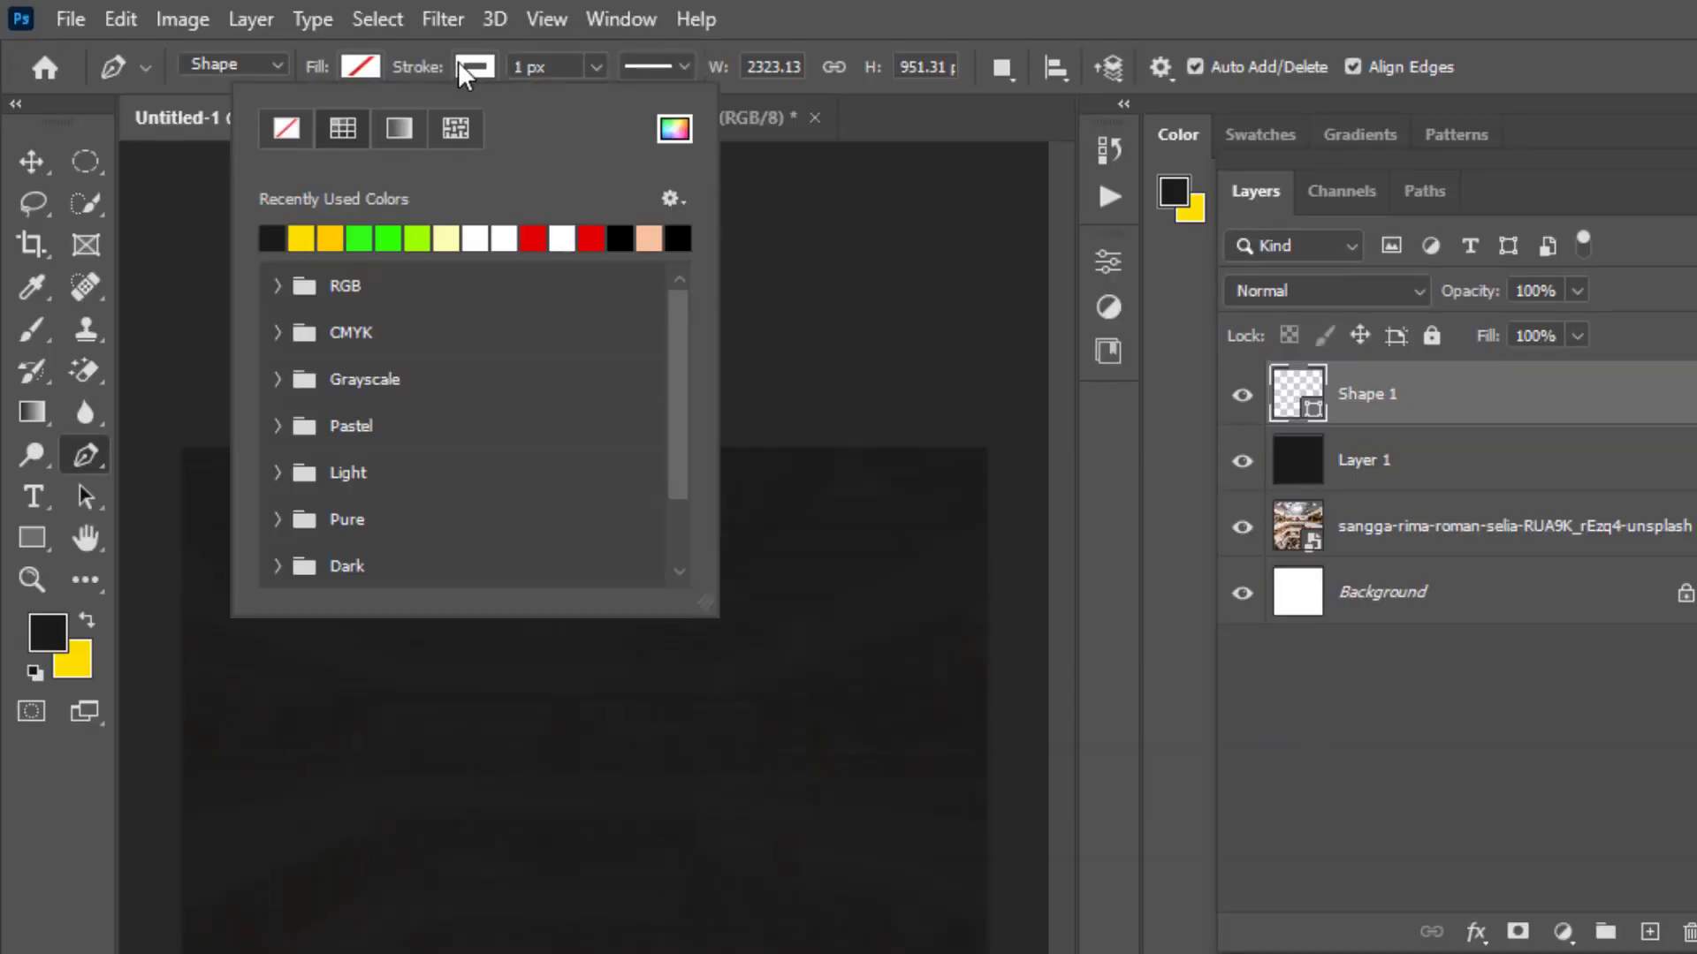
left_click(289, 124)
left_click(375, 63)
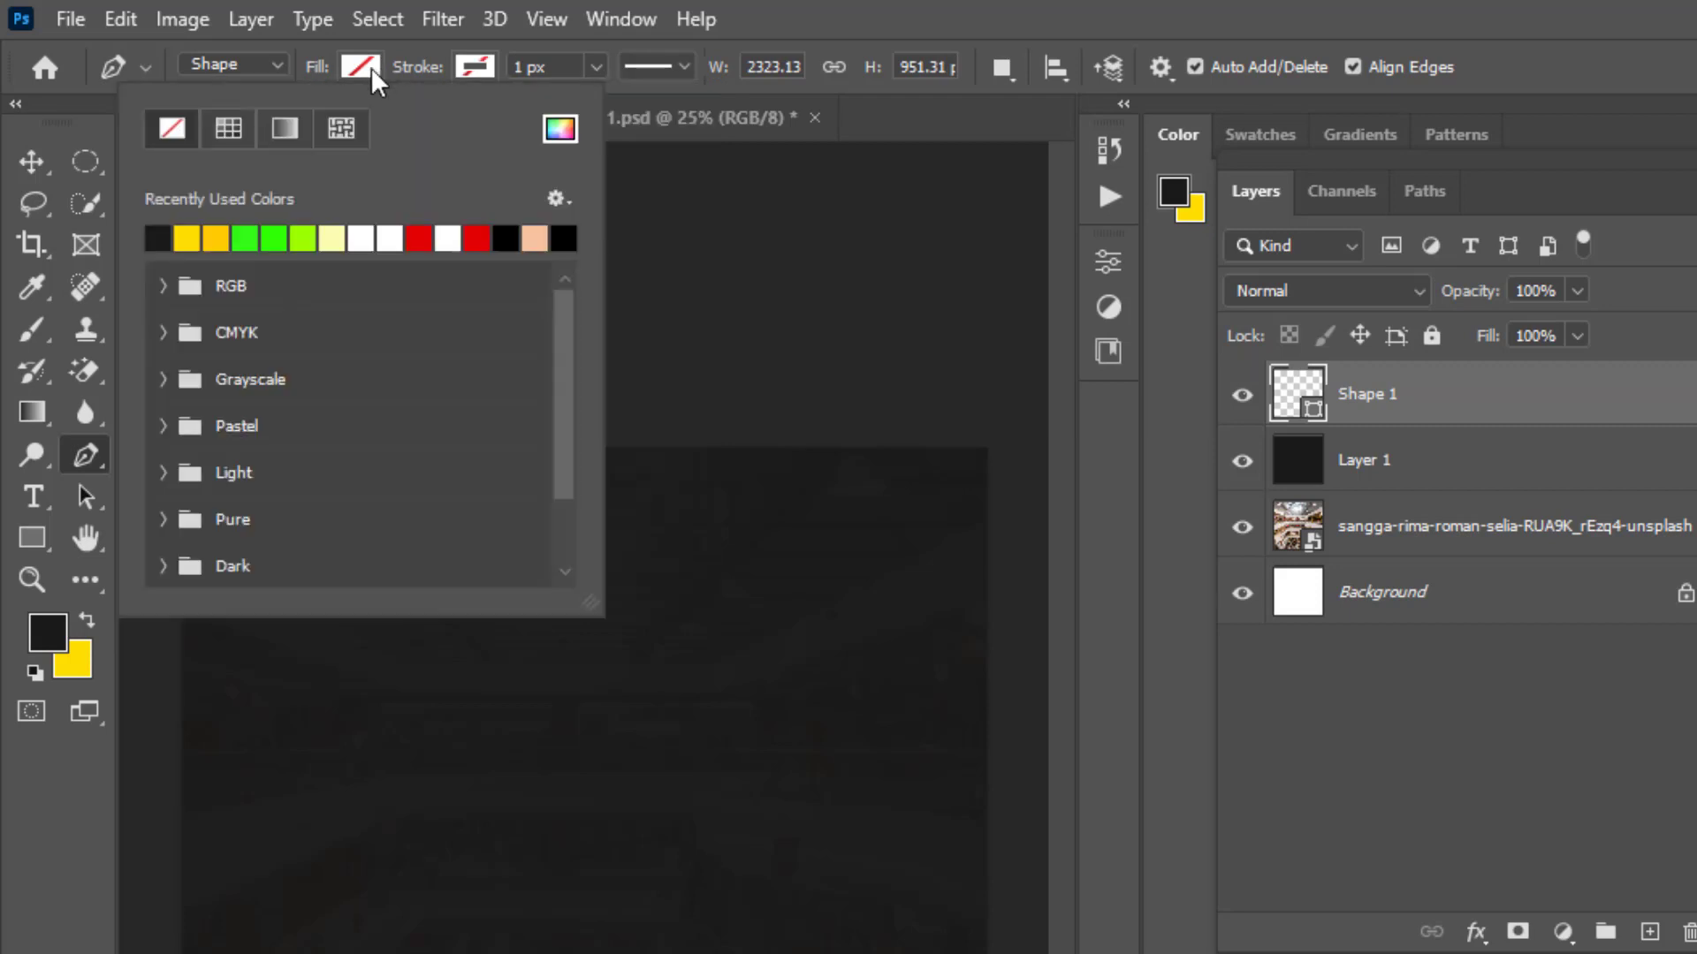
left_click(422, 236)
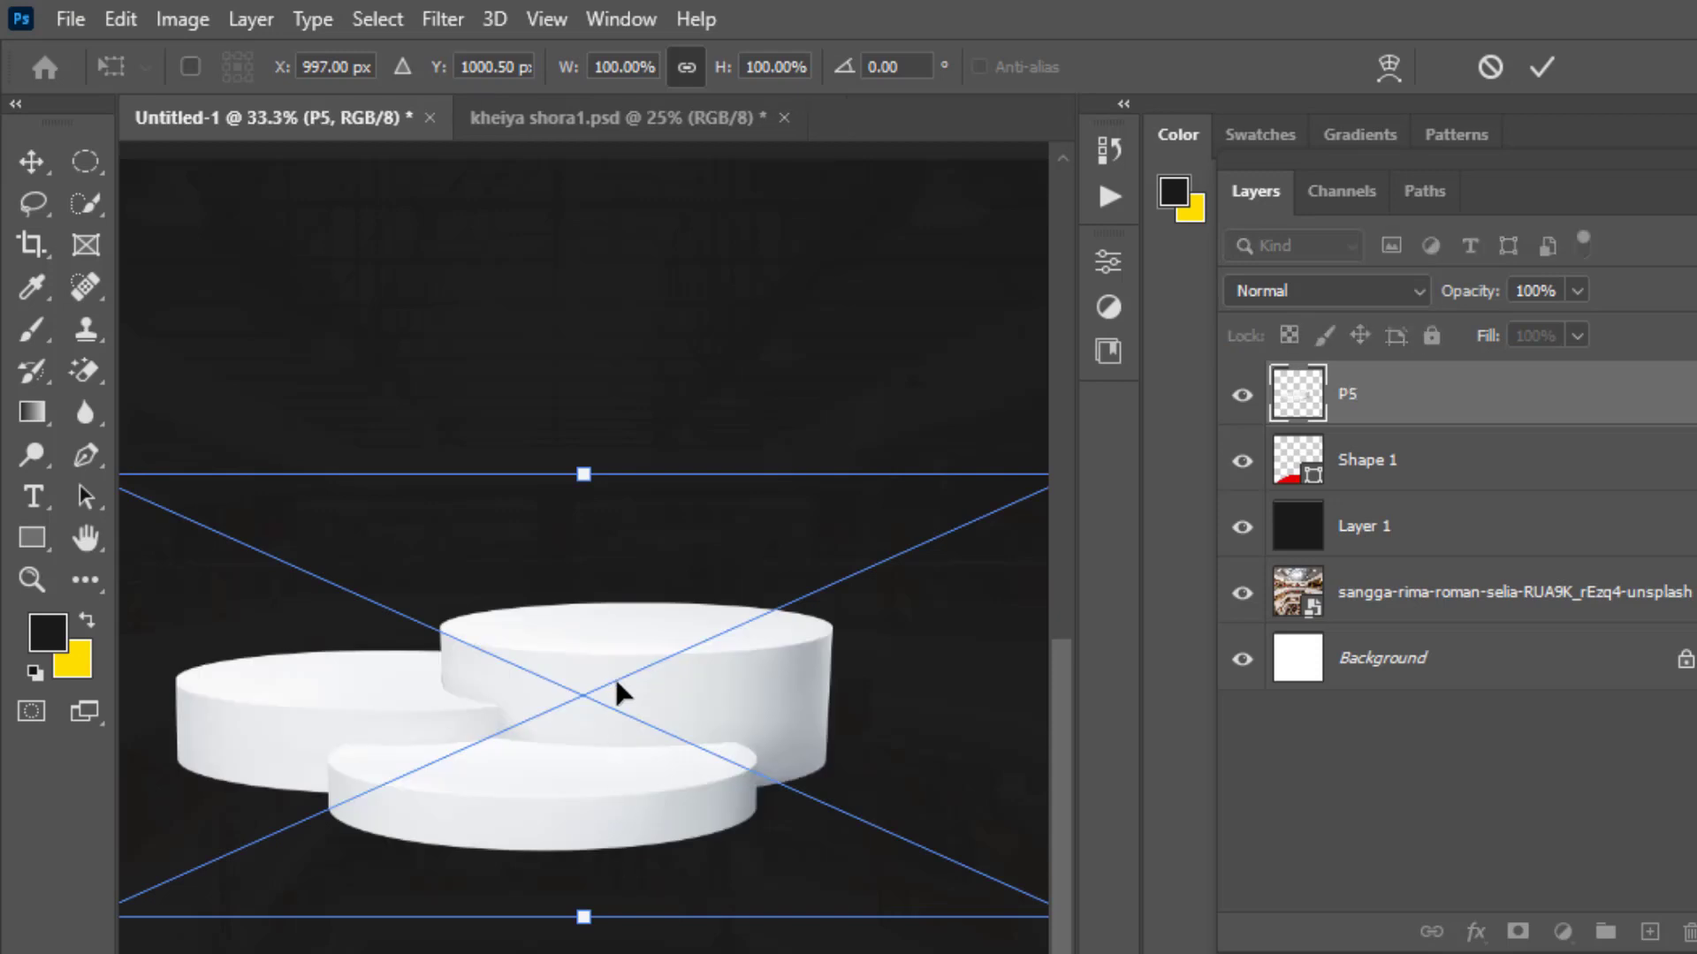
Place the white P5 podiums image, enlarged and positioned low above the red arc
mouse_move(613, 676)
left_mouse_down()
mouse_move(628, 868)
mouse_move(595, 750)
left_mouse_up()
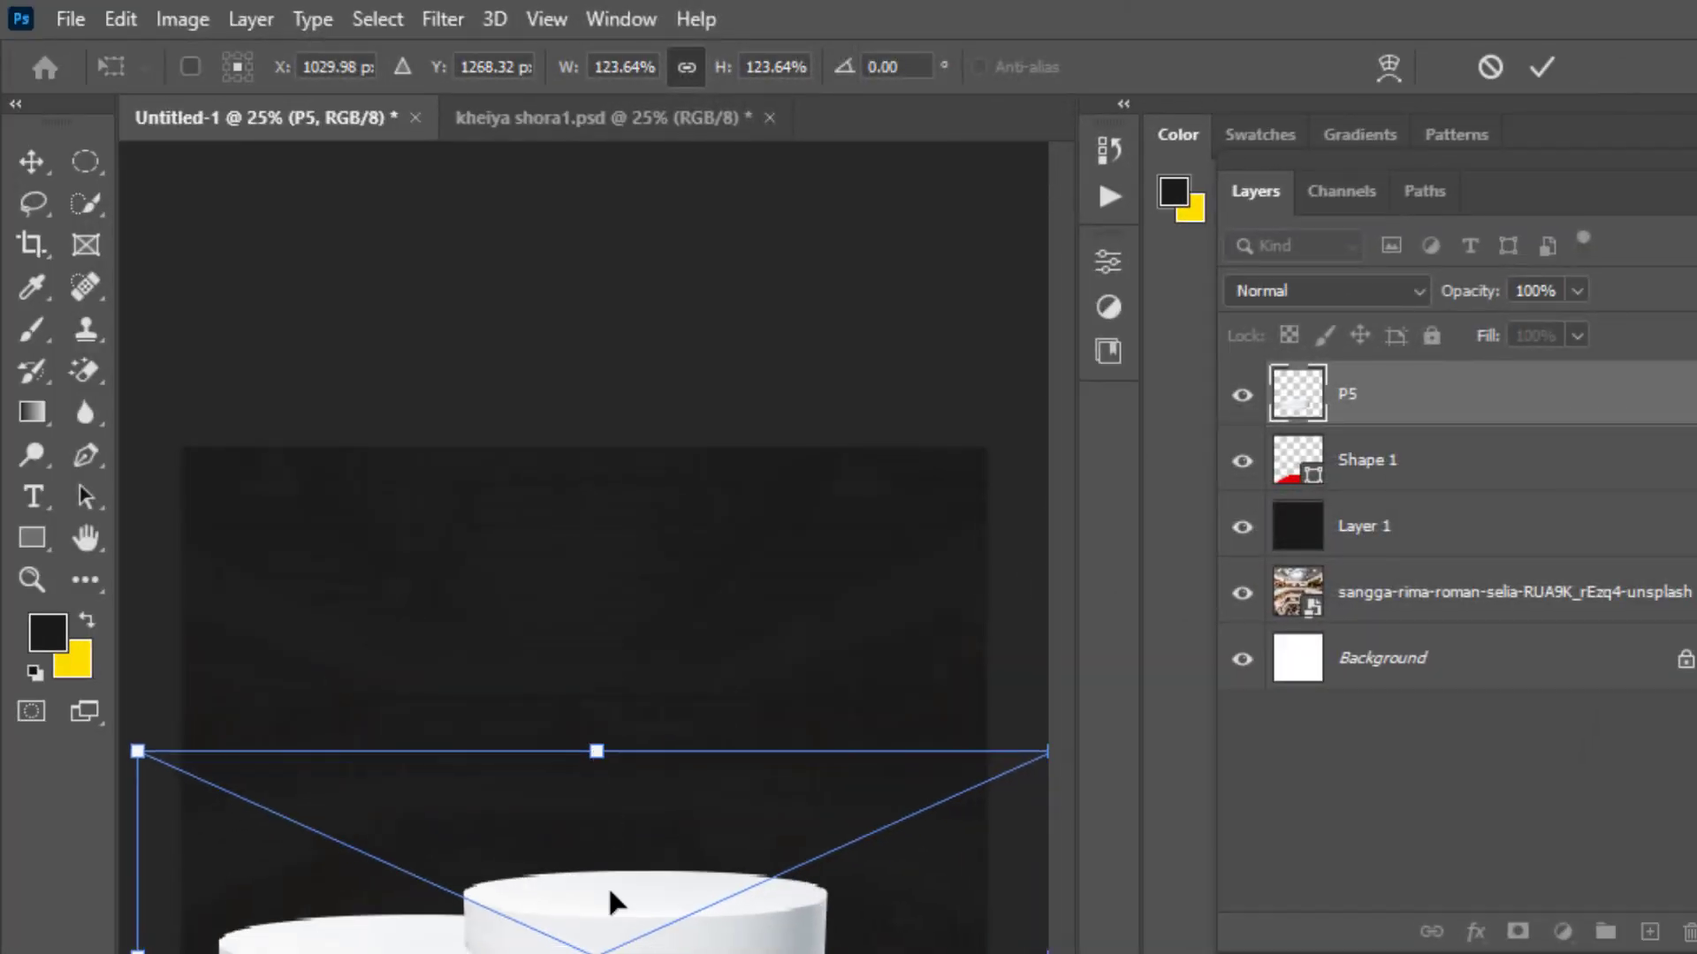
left_click_drag(606, 898, 623, 905)
mouse_move(626, 763)
left_mouse_down()
mouse_move(634, 777)
mouse_move(634, 762)
left_mouse_up()
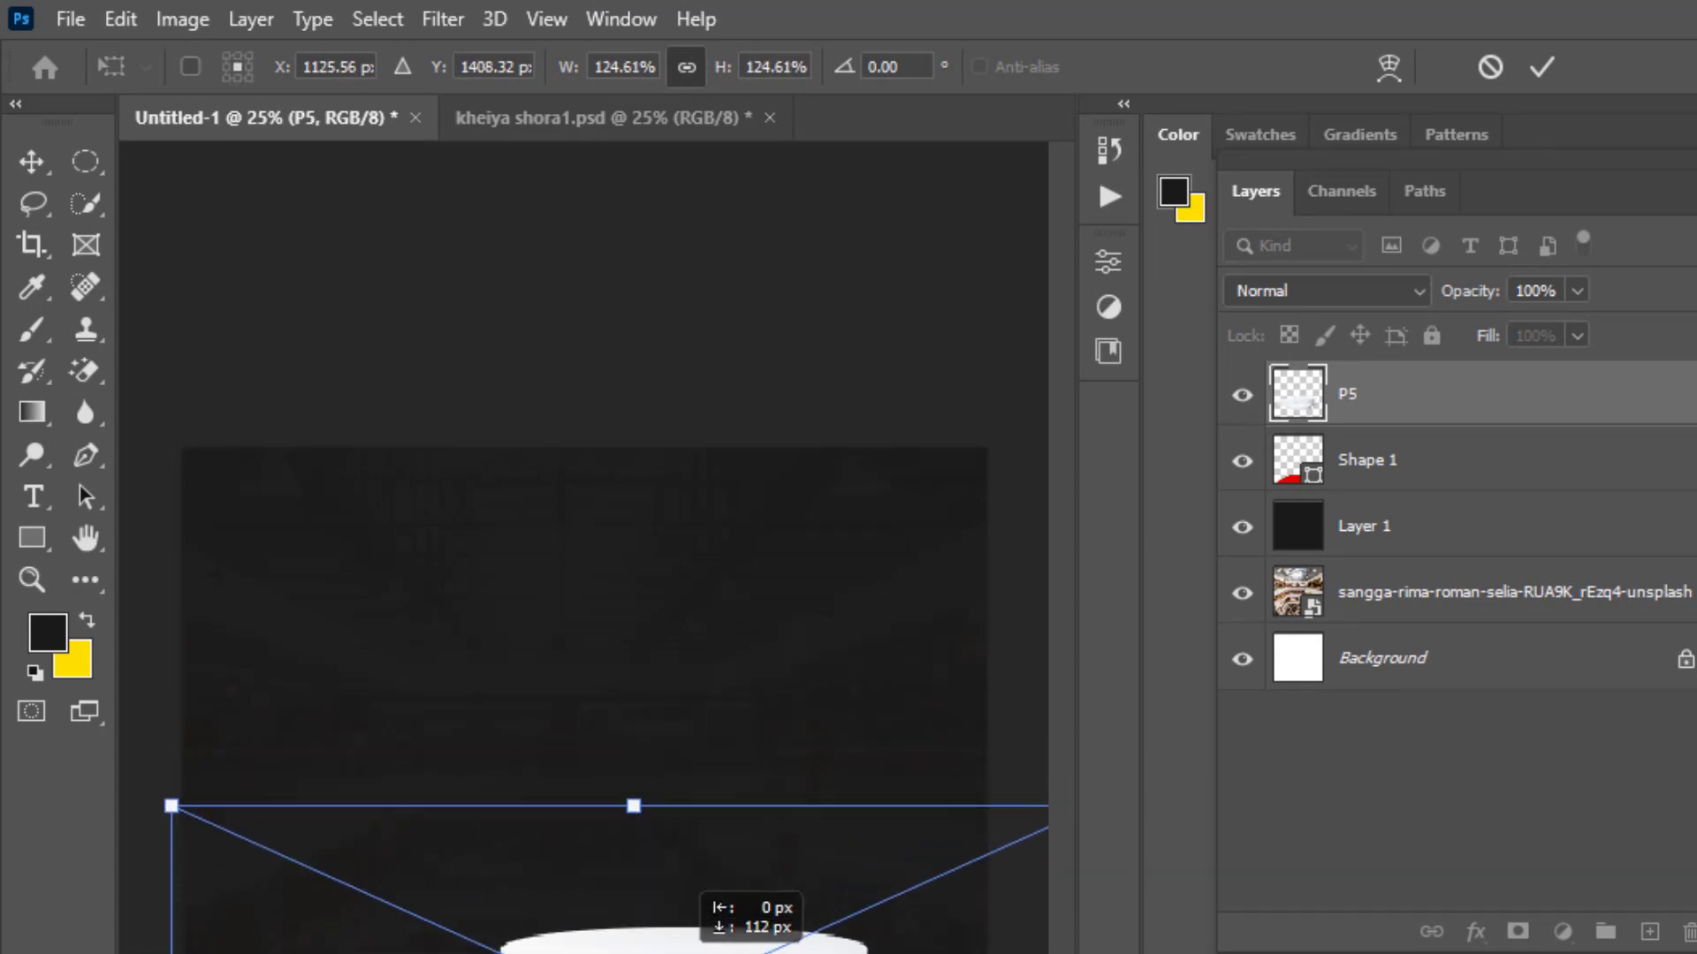
left_click_drag(663, 856, 698, 946)
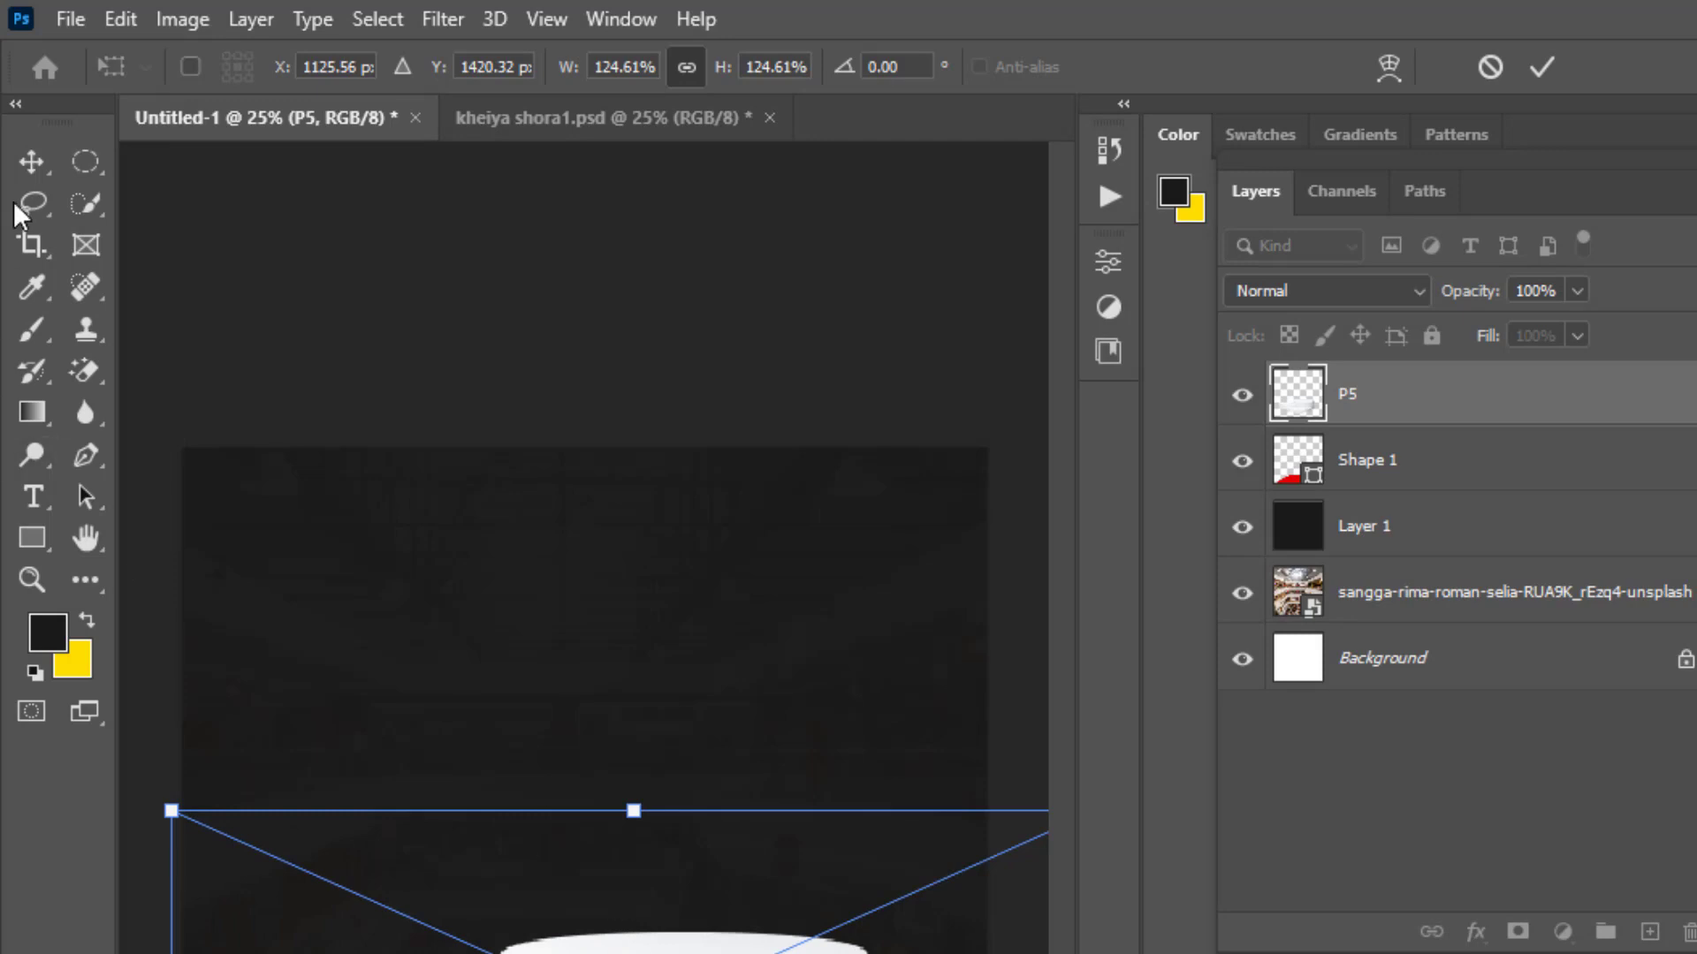
key("Return")
scroll(749, 306, "down", 2)
scroll(814, 891, "up", 1)
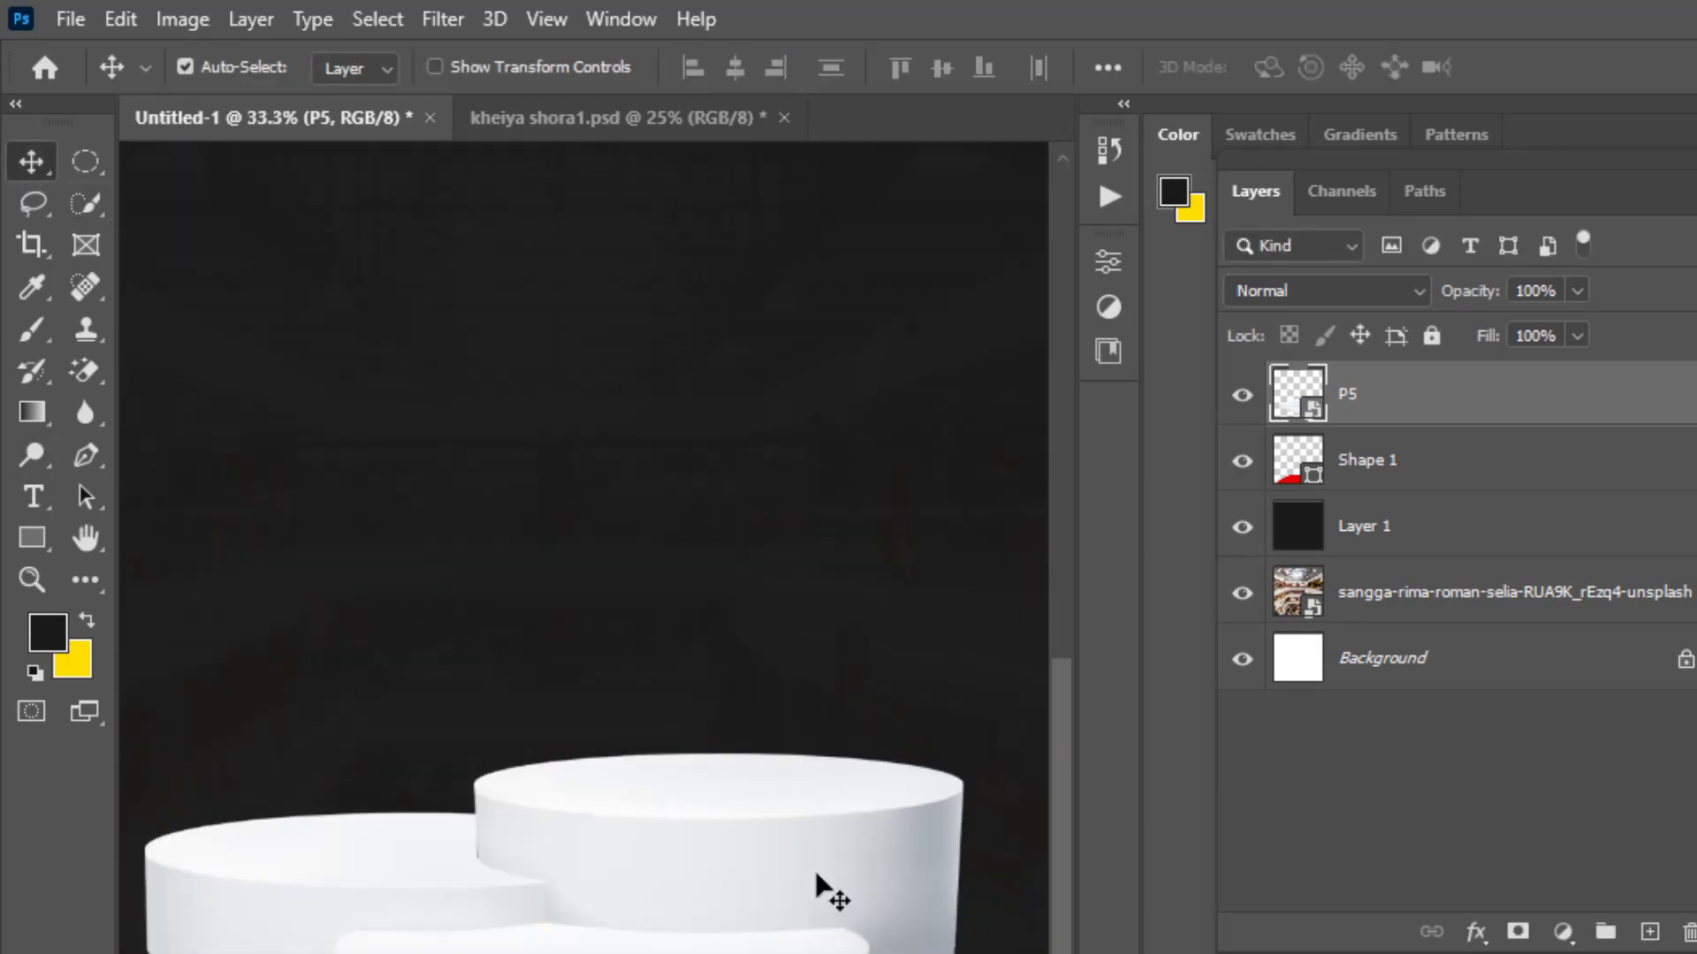
scroll(777, 840, "down", 3)
scroll(767, 789, "down", 1)
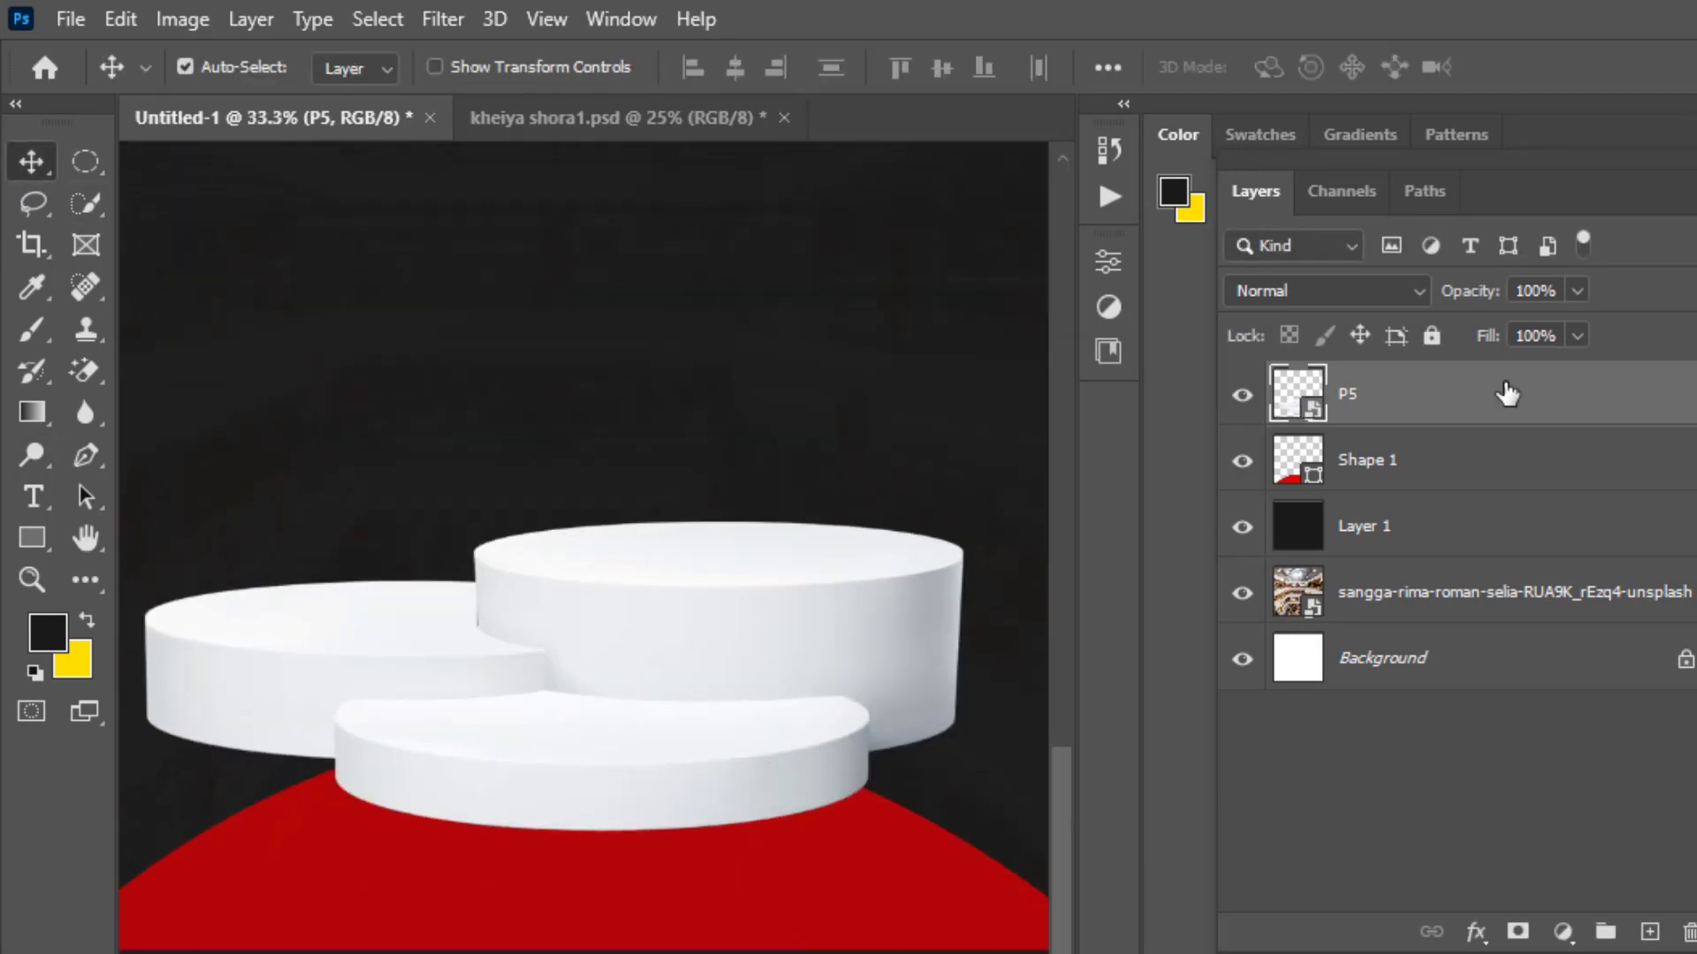
Add a soft drop shadow at 44% opacity to the P5 podium layer
double_click(1427, 408)
left_click(880, 924)
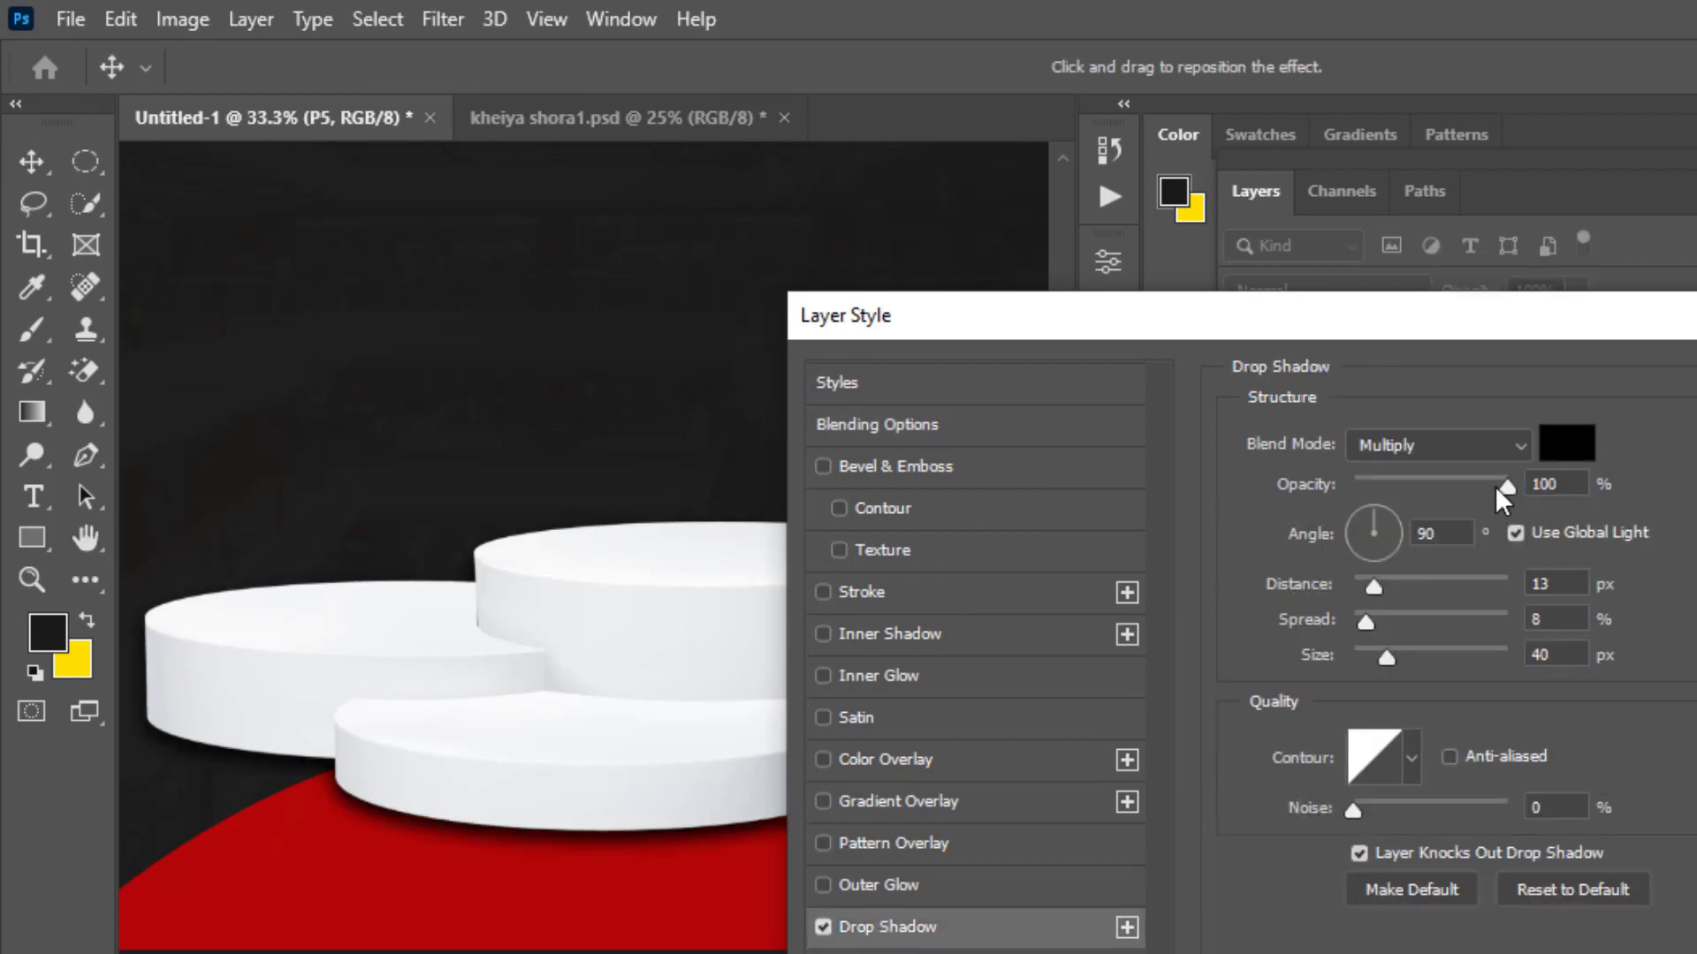
left_click_drag(1499, 488, 1432, 481)
mouse_move(1341, 328)
left_mouse_down()
mouse_move(1085, 423)
mouse_move(793, 354)
left_mouse_up()
left_click_drag(881, 514, 871, 514)
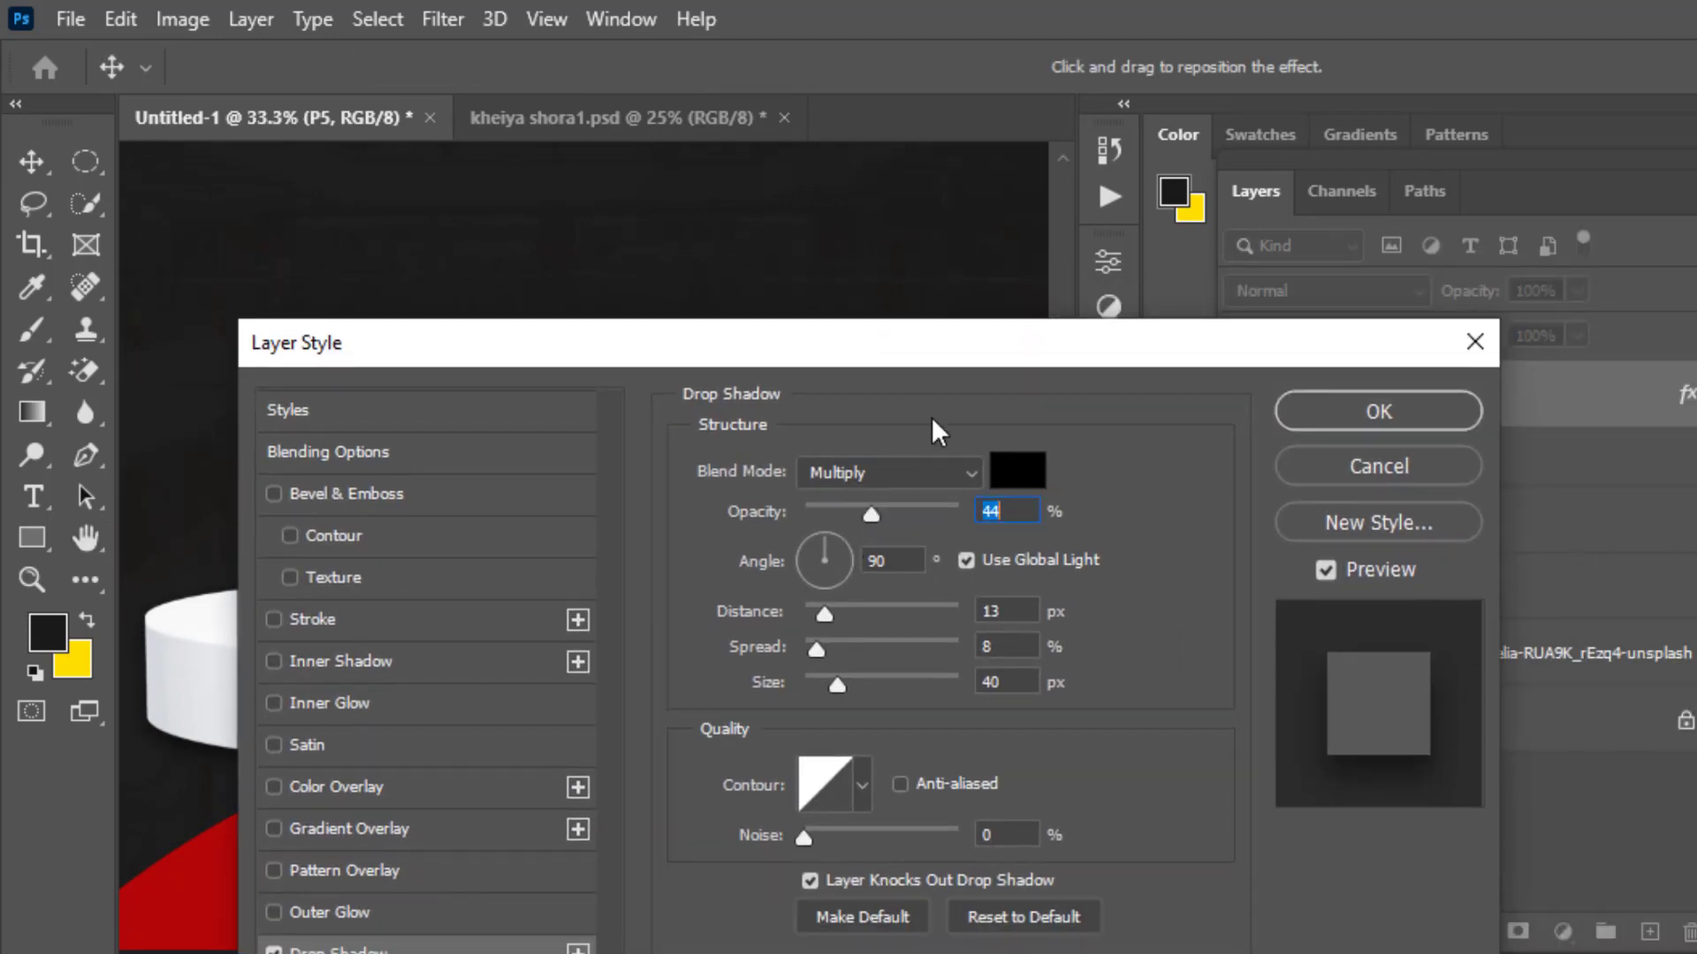
key("Return")
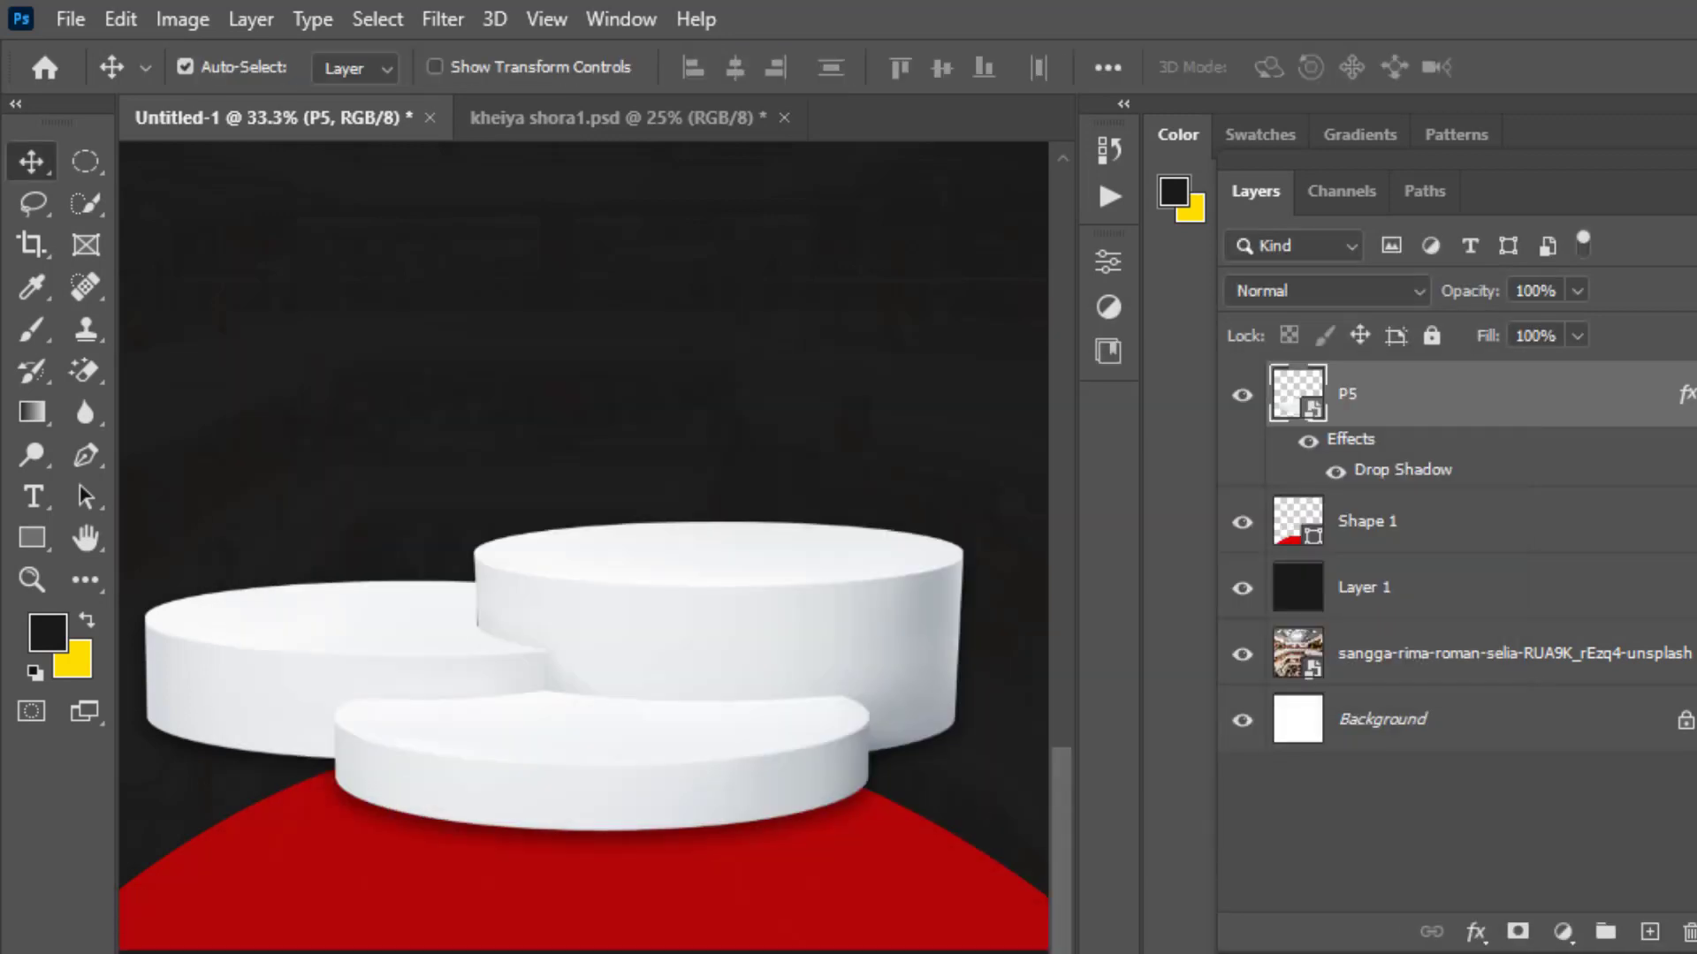
key("ctrl+minus")
key("ctrl+plus")
Place the beige handbag (pngwing.com (23)) enlarged onto the tall podium
scroll(680, 875, "down", 1)
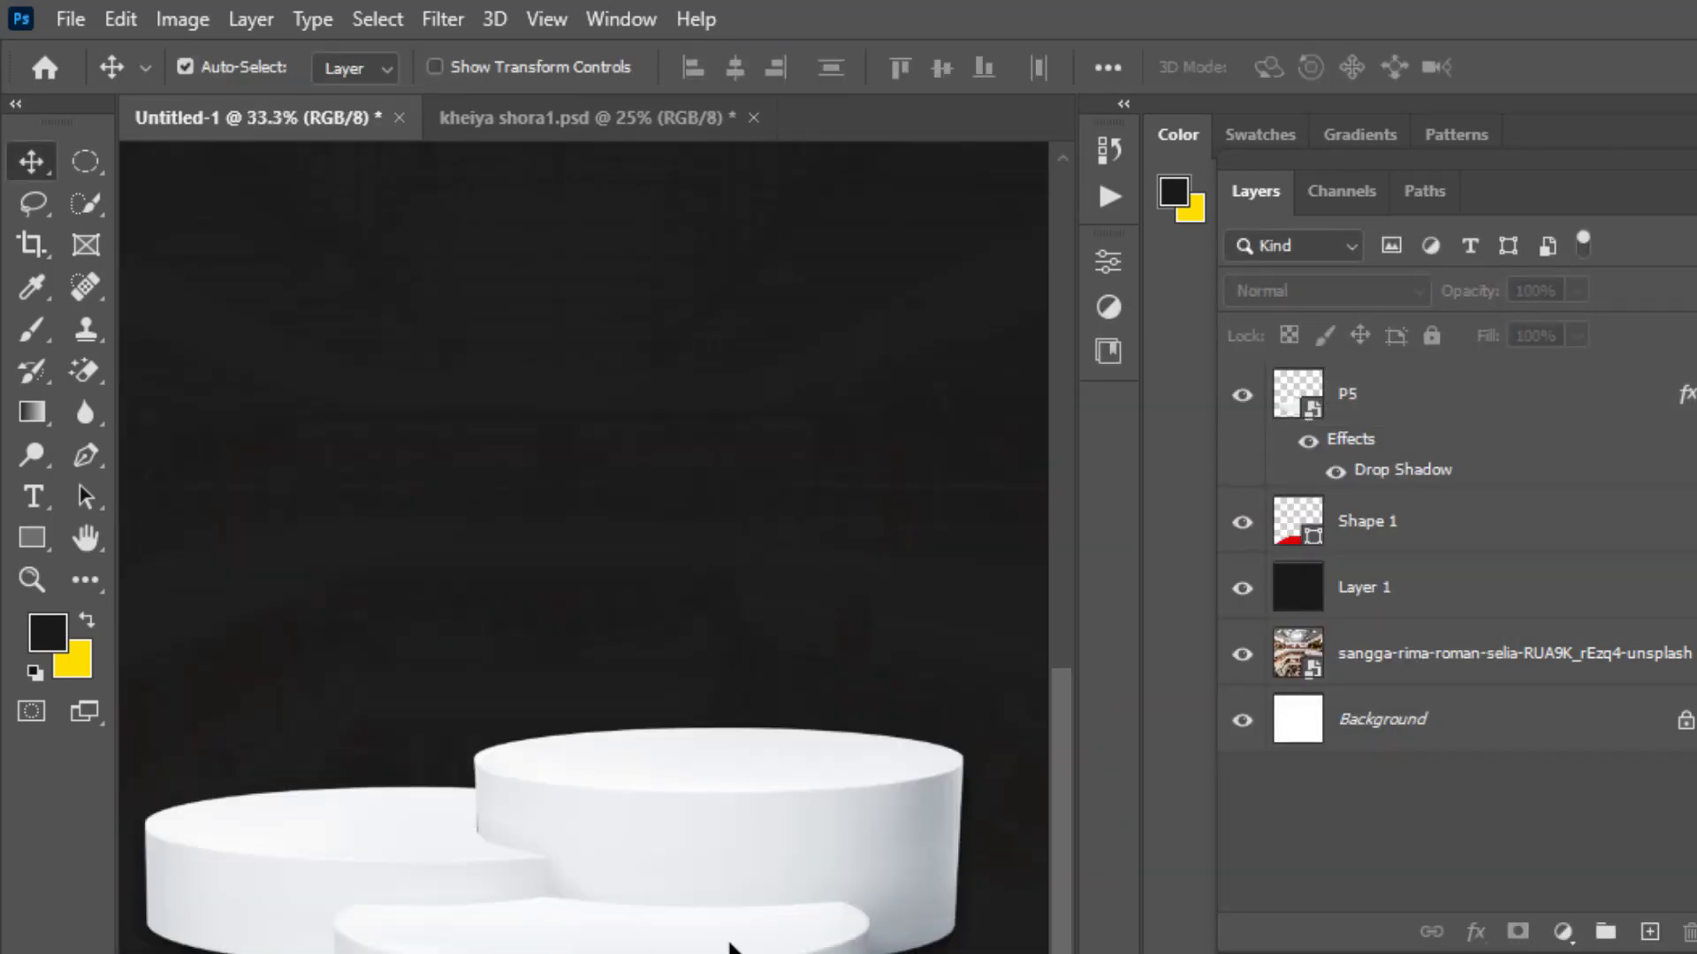
scroll(680, 874, "down", 1)
scroll(680, 875, "down", 1)
left_click(1379, 394)
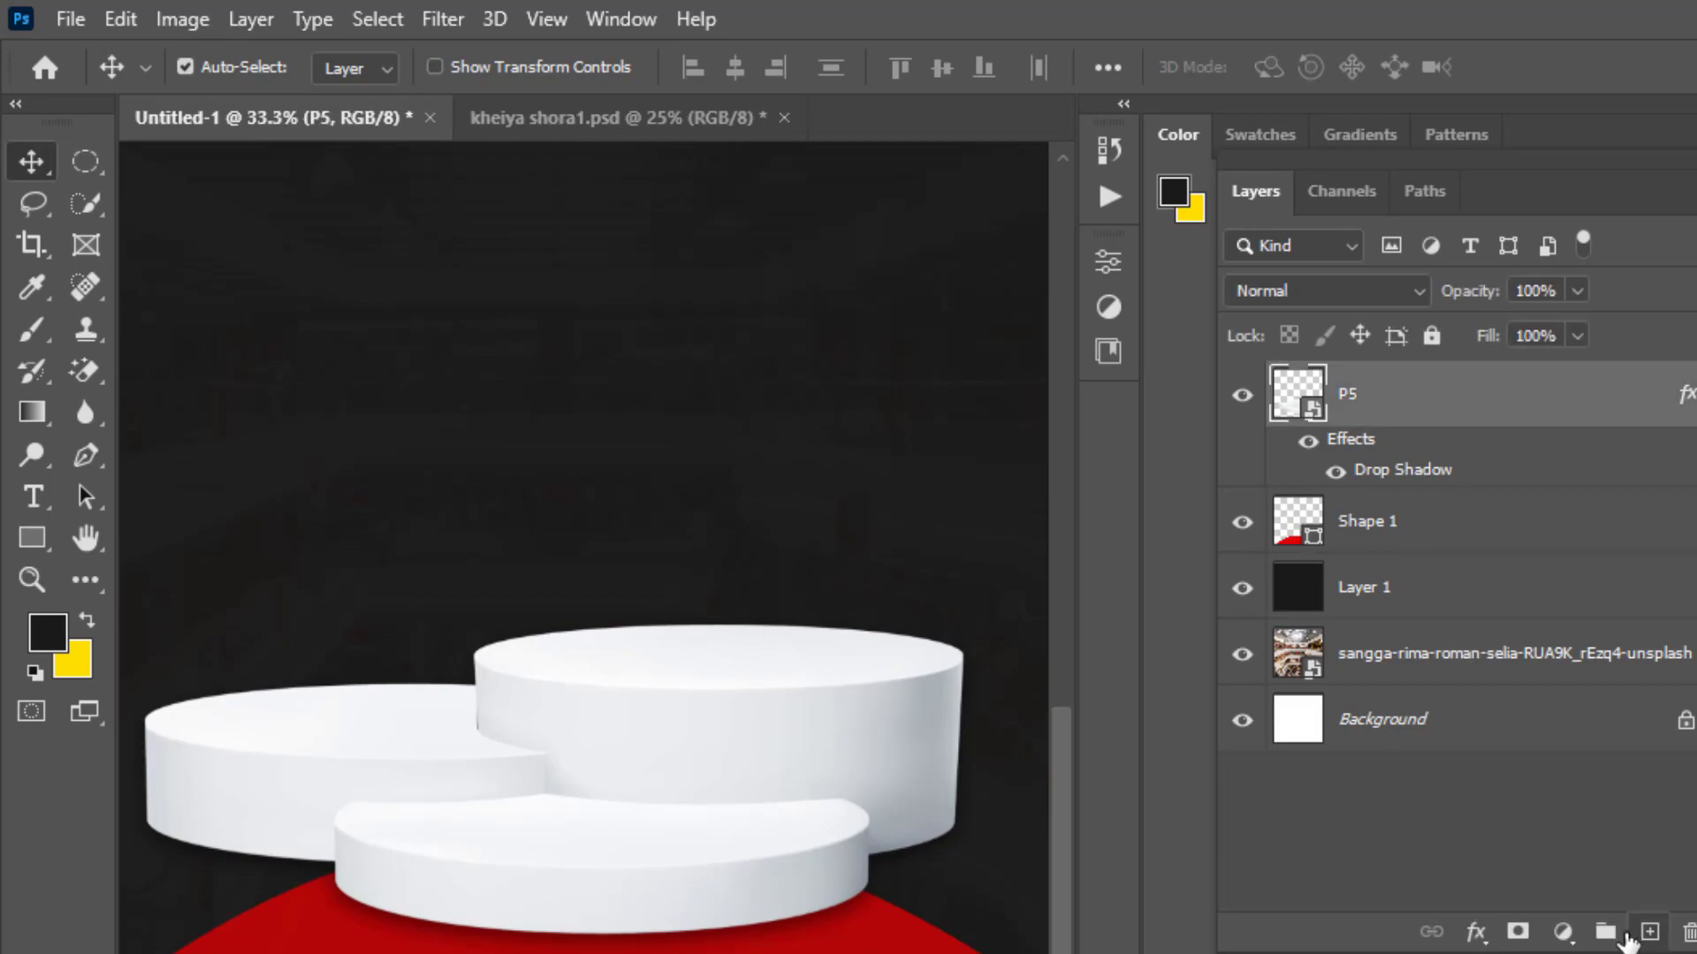
left_click(1648, 931)
key("alt+Tab")
mouse_move(374, 809)
left_mouse_down()
mouse_move(740, 732)
mouse_move(734, 534)
left_mouse_up()
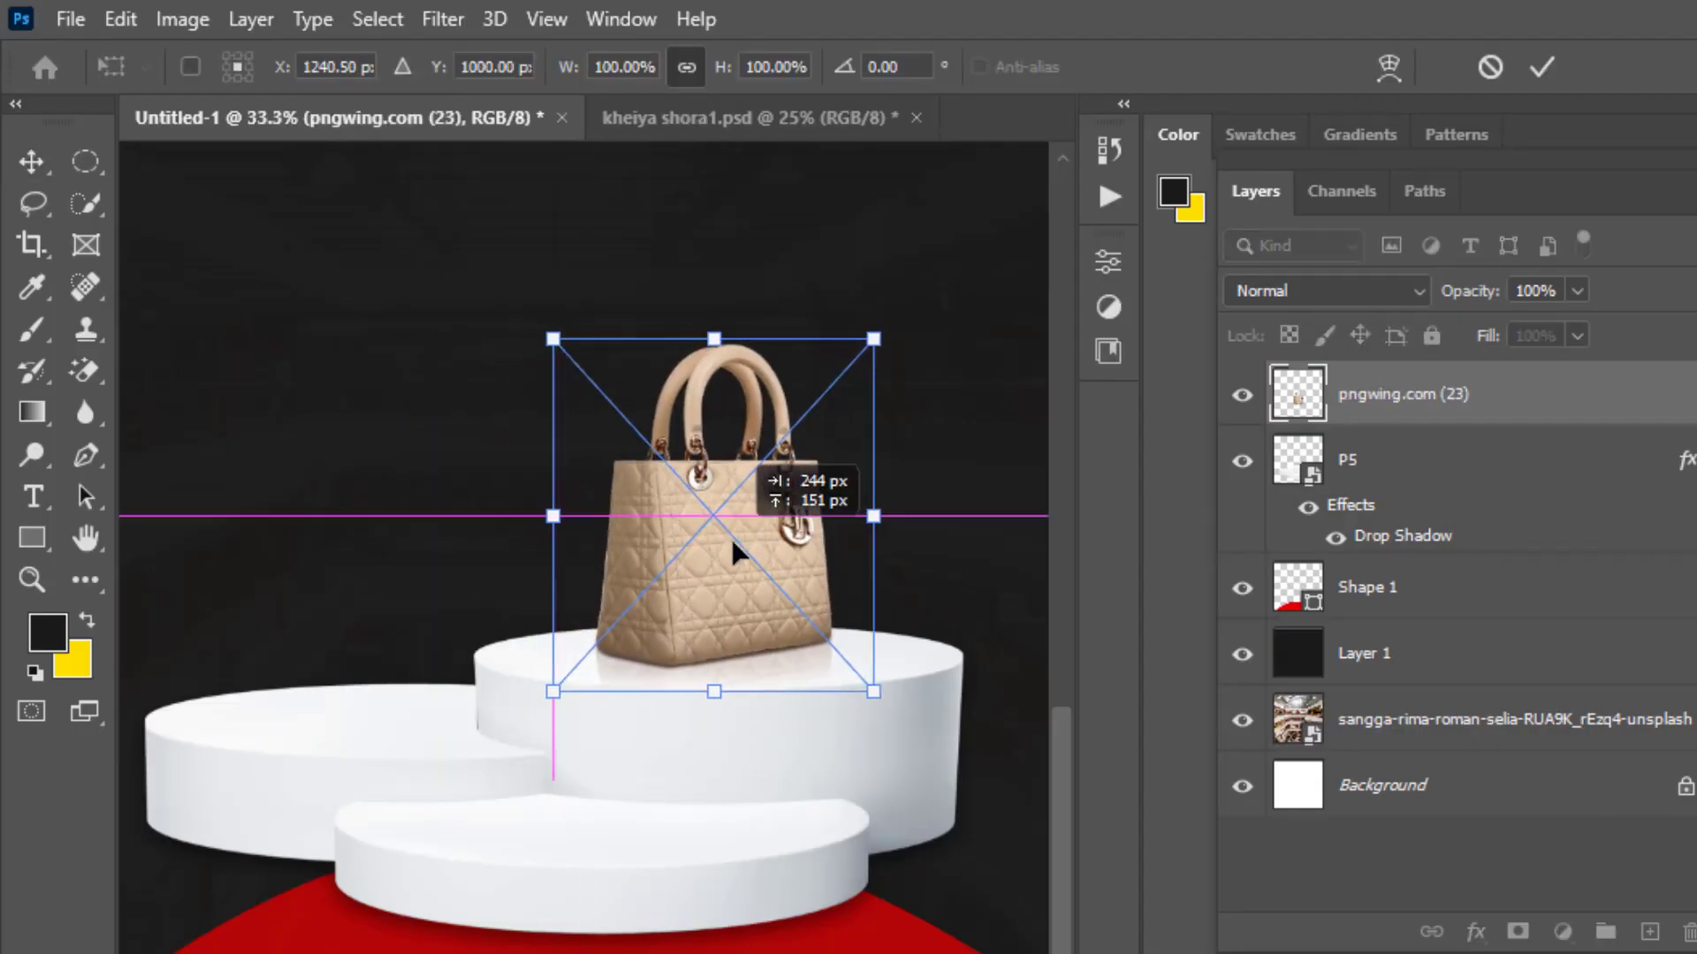
left_click_drag(717, 340, 715, 225)
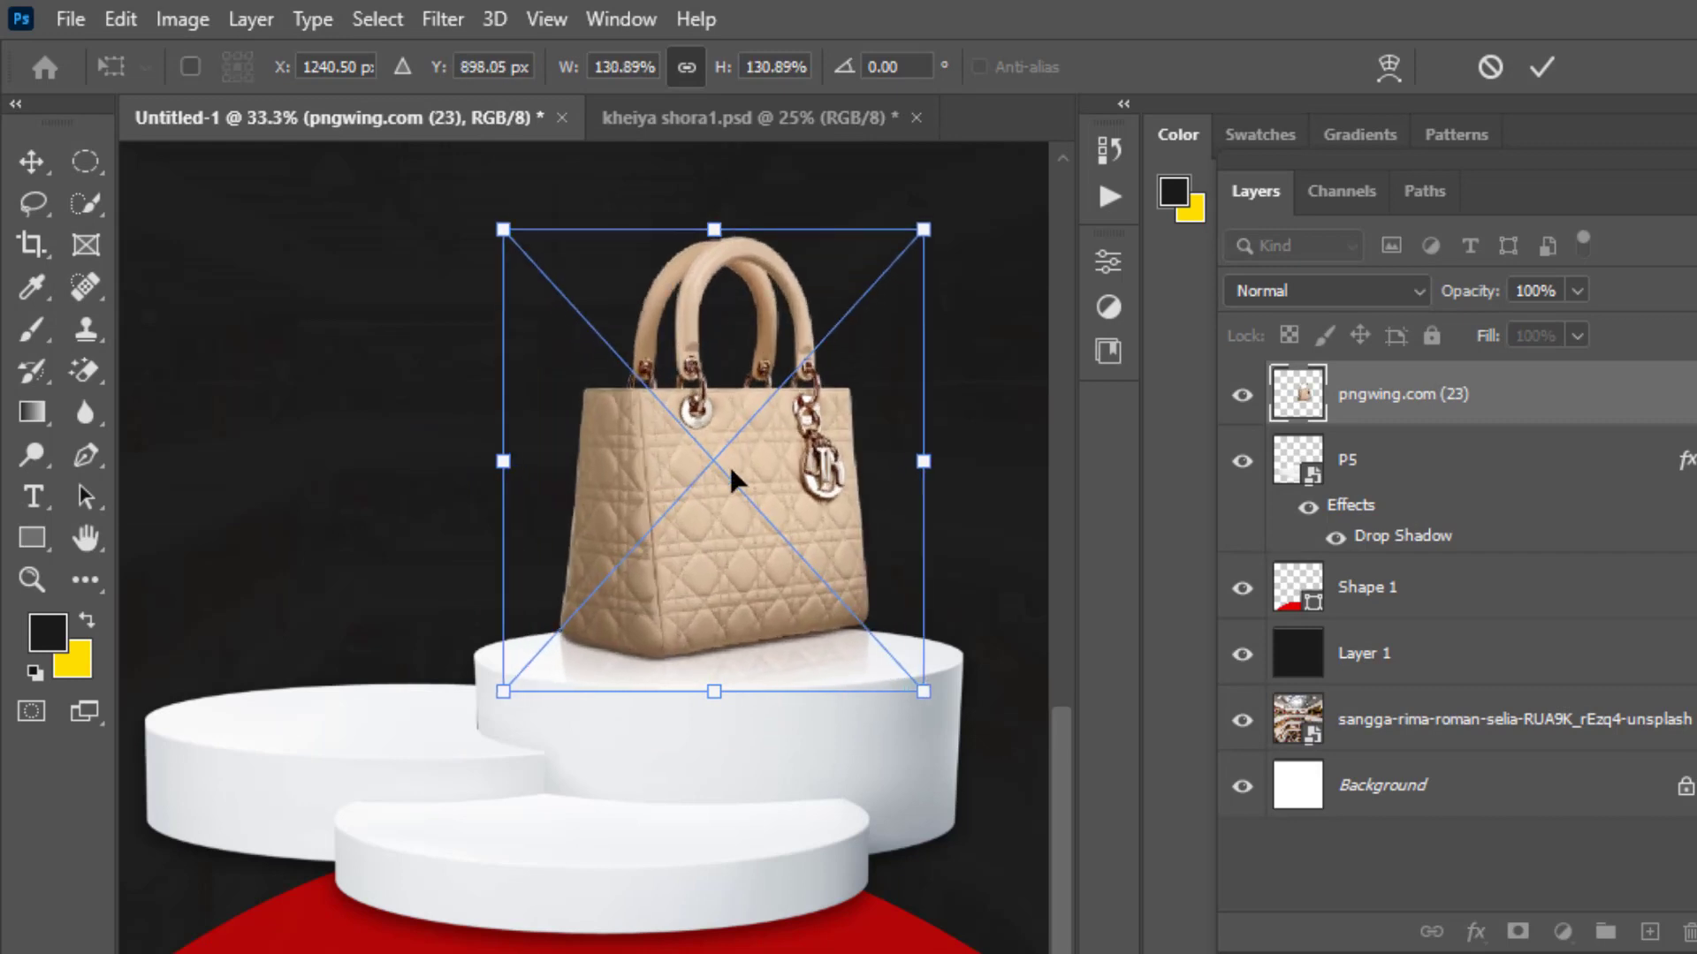
left_click_drag(728, 465, 731, 481)
key("Return")
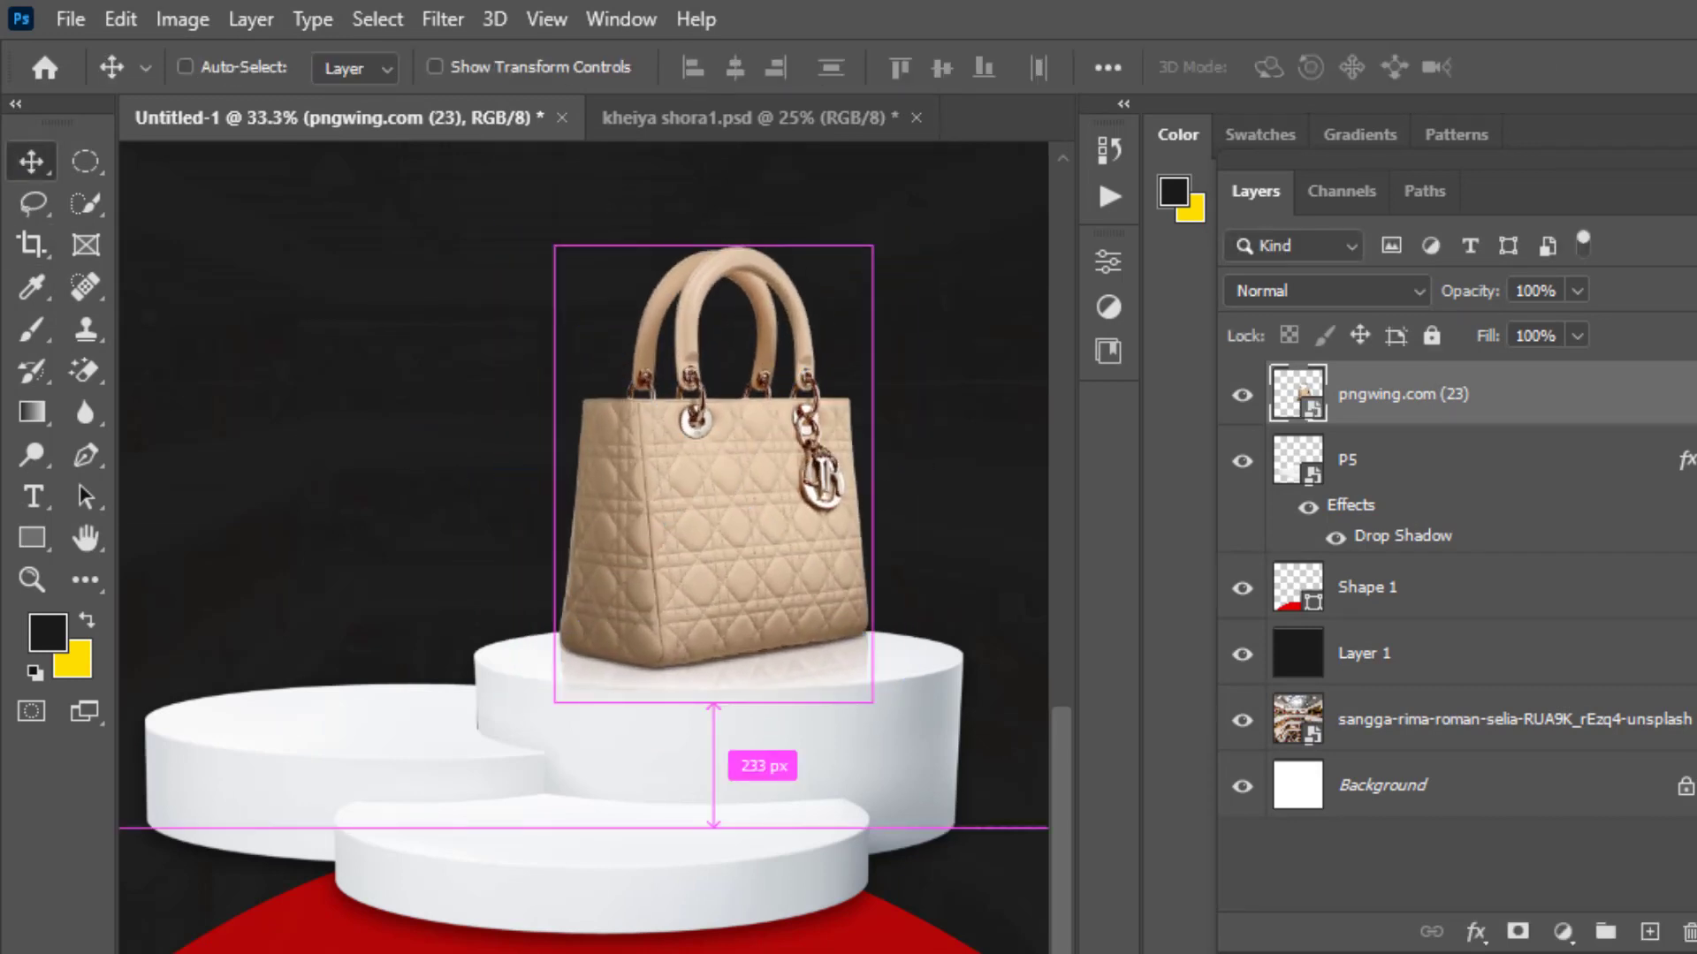
Readjust the beige handbag's size so it sits properly on the tall podium
key("ctrl+minus")
key("ctrl+minus")
key("ctrl+plus")
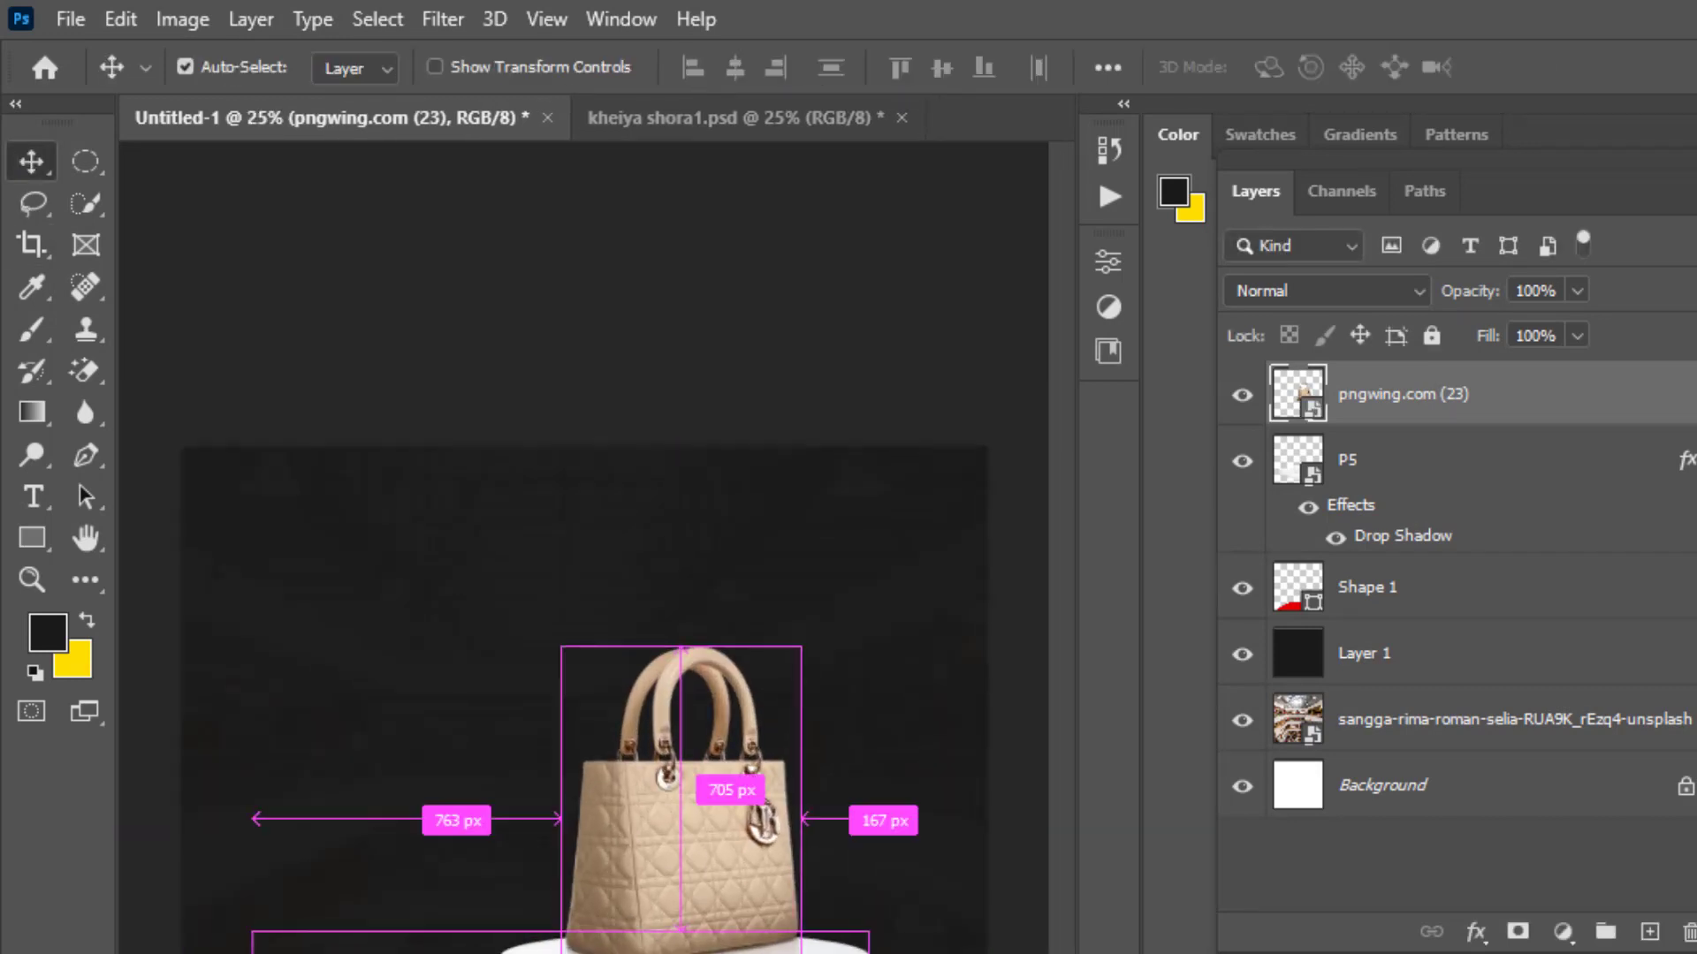
key("ctrl+plus")
key("ctrl+t")
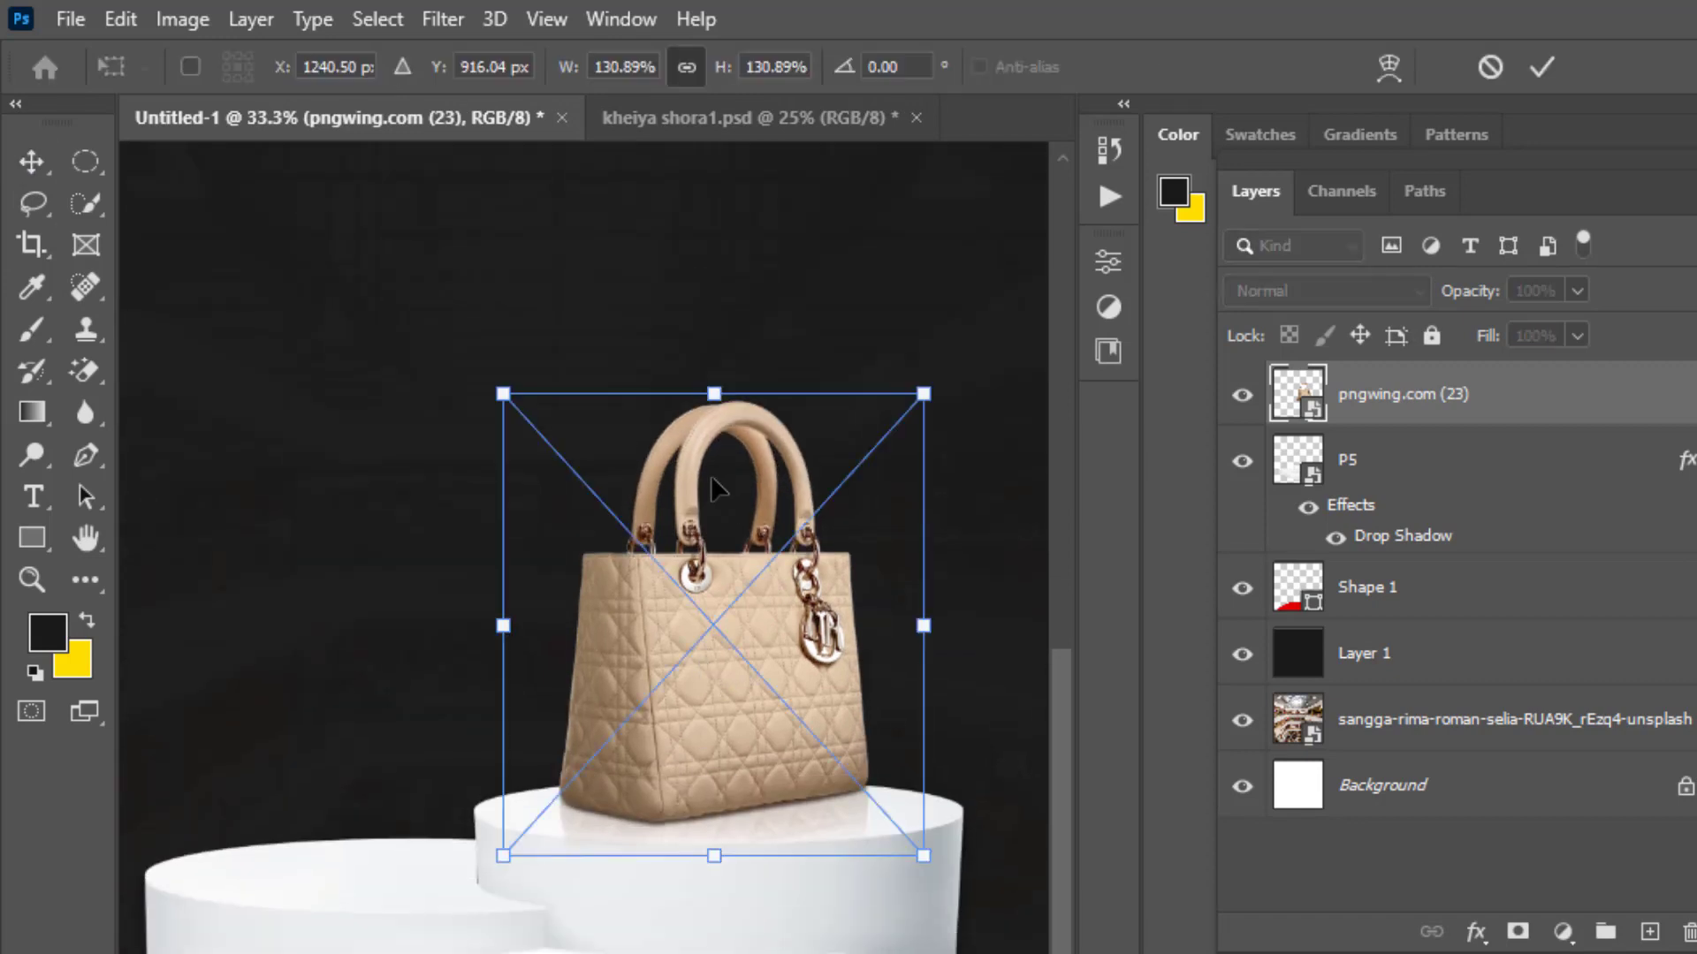
left_click_drag(714, 395, 707, 424)
key("Return")
Place the blue handbag (1111 (5)) on the left podium
scroll(689, 618, "down", 2)
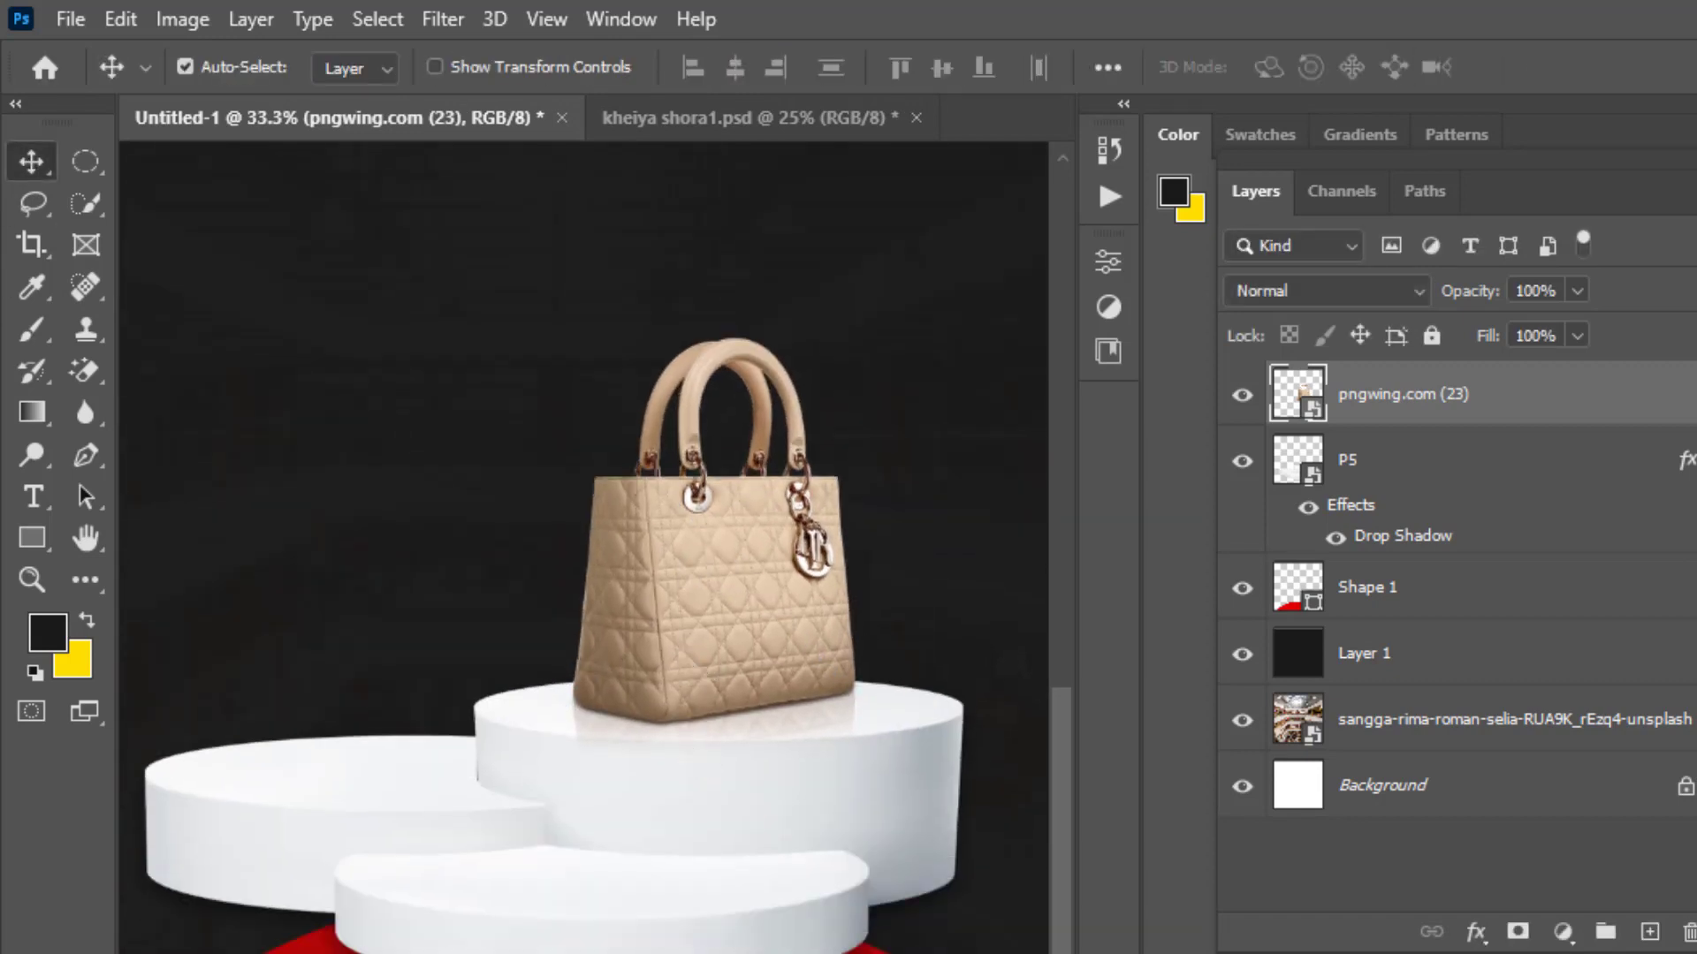
mouse_move(1250, 733)
left_mouse_down()
mouse_move(559, 664)
mouse_move(329, 674)
left_mouse_up()
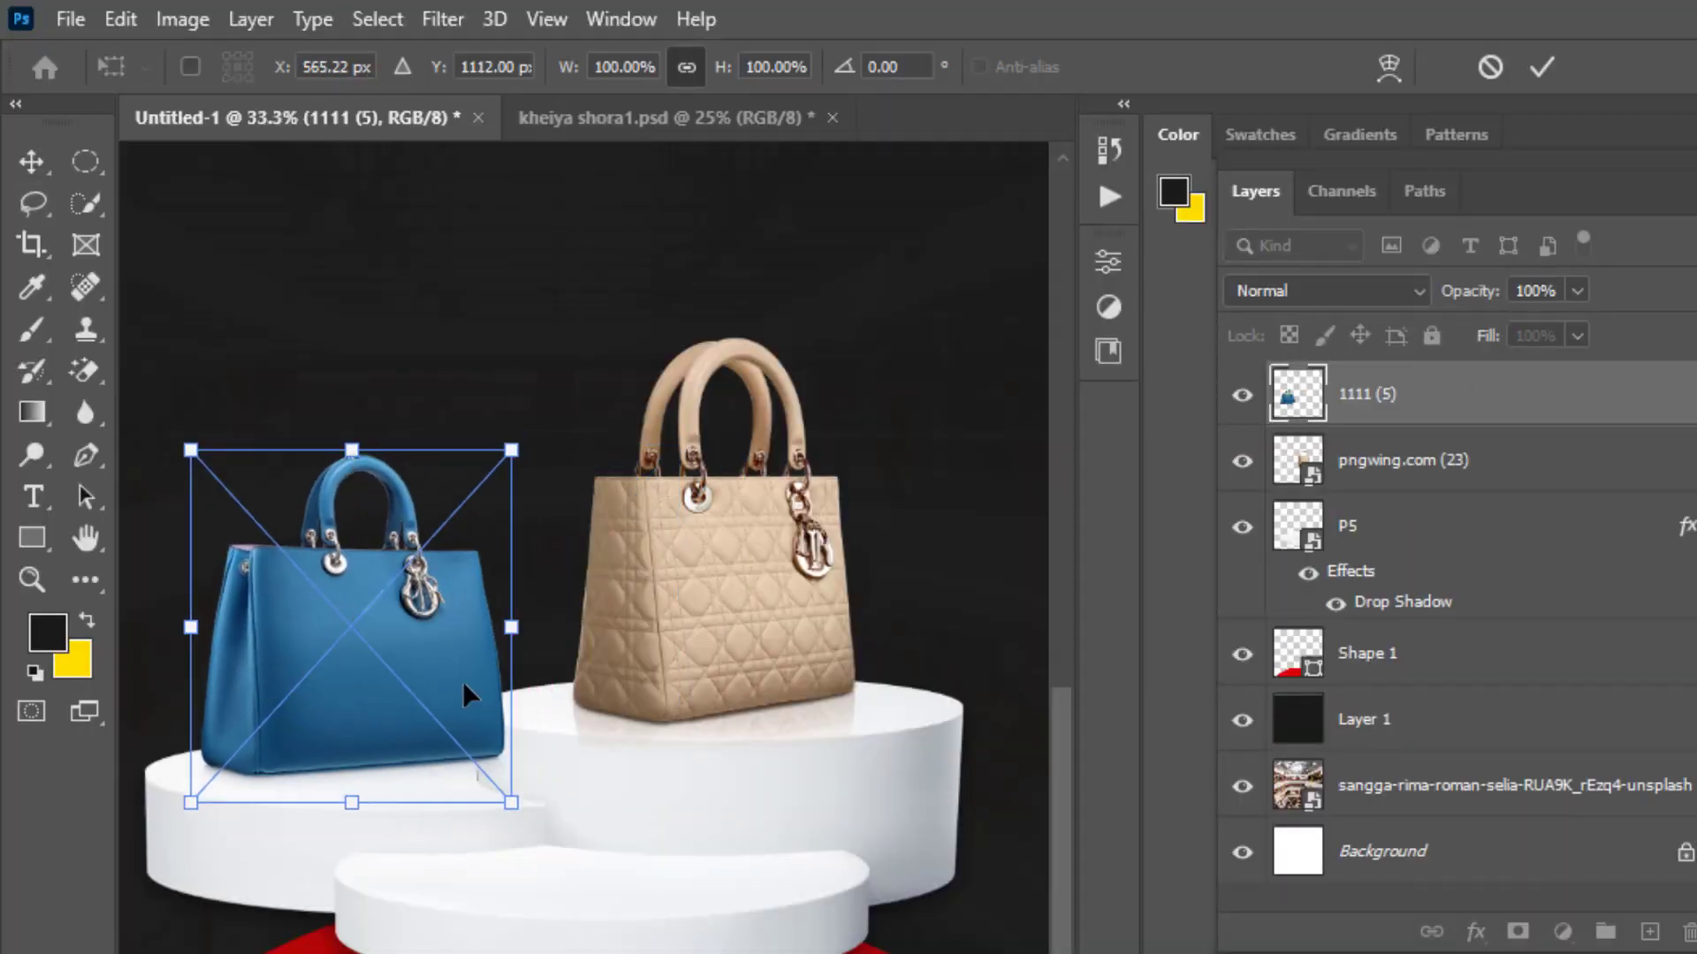
left_click_drag(463, 680, 438, 686)
key("Return")
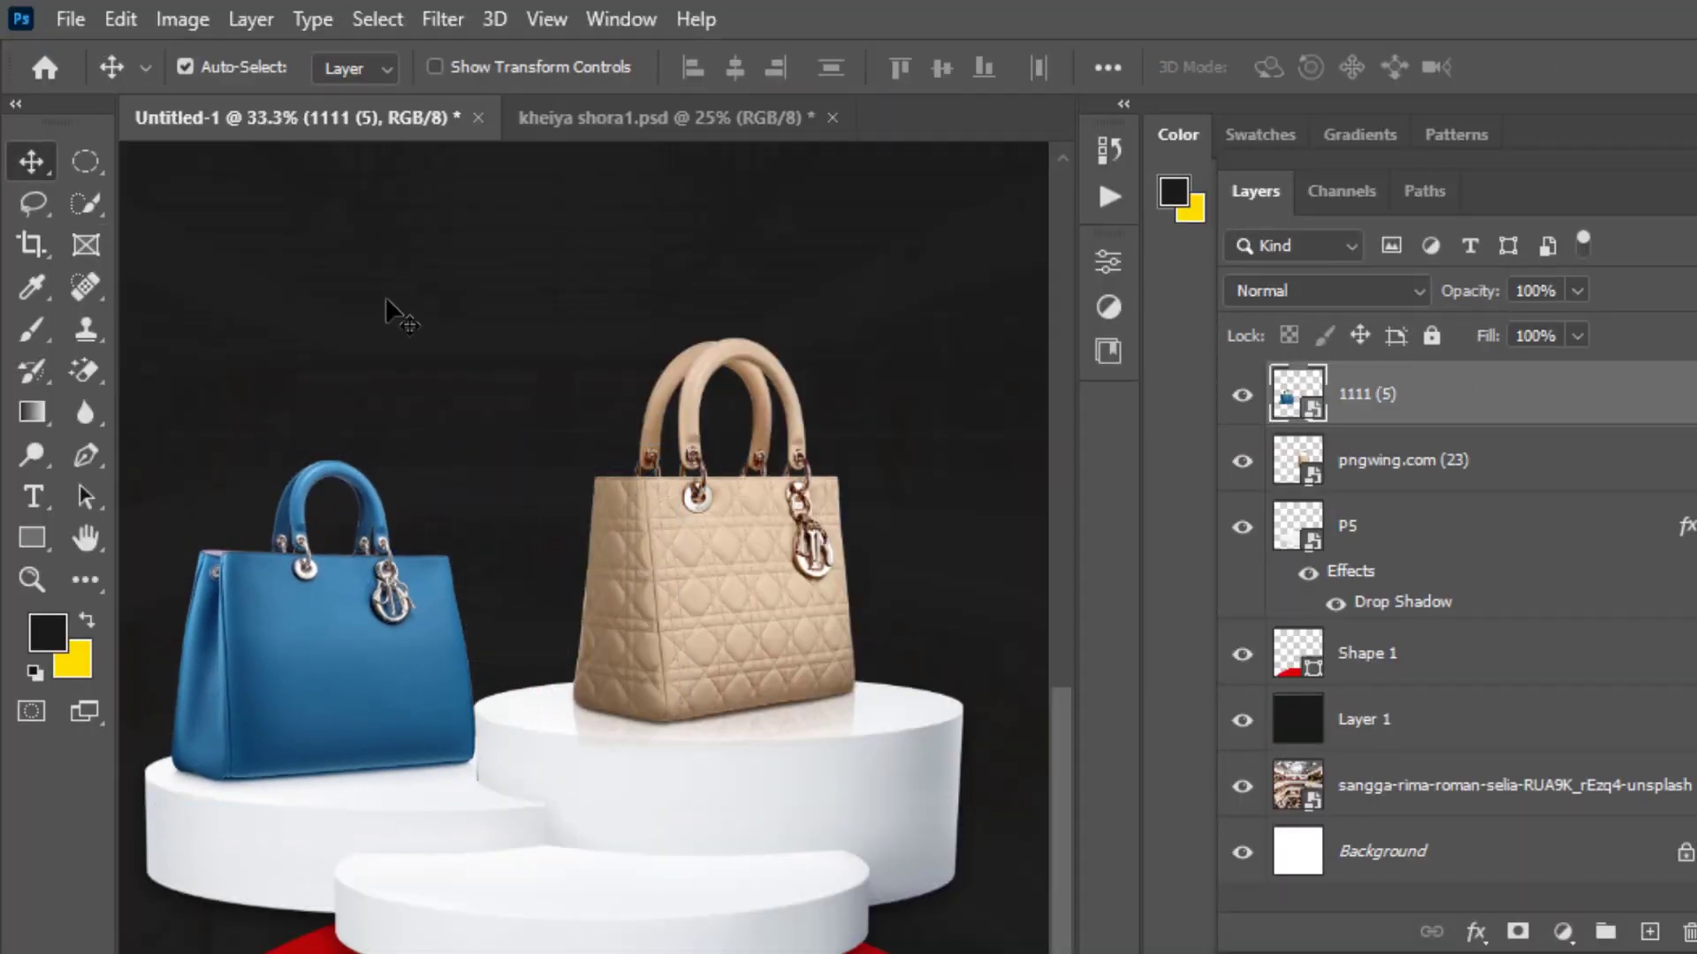
Place the shopping bags image (1111 (4)) on the front podium
scroll(519, 352, "down", 1)
scroll(518, 353, "up", 2)
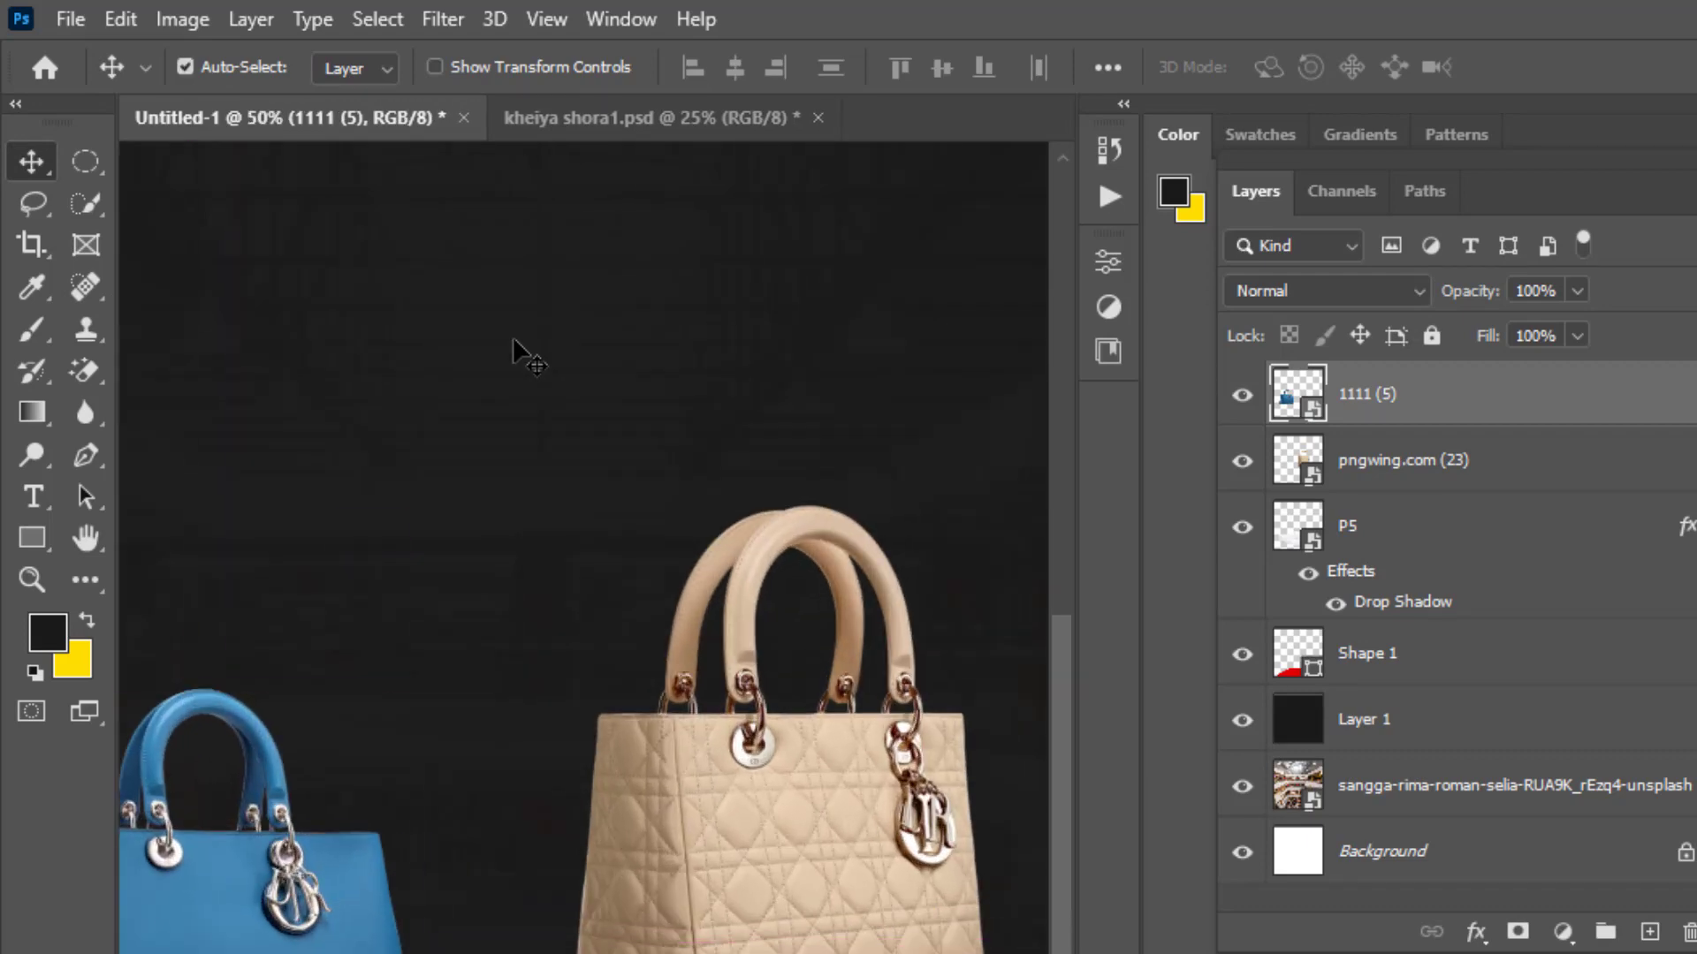
scroll(527, 358, "down", 3)
scroll(663, 919, "down", 2)
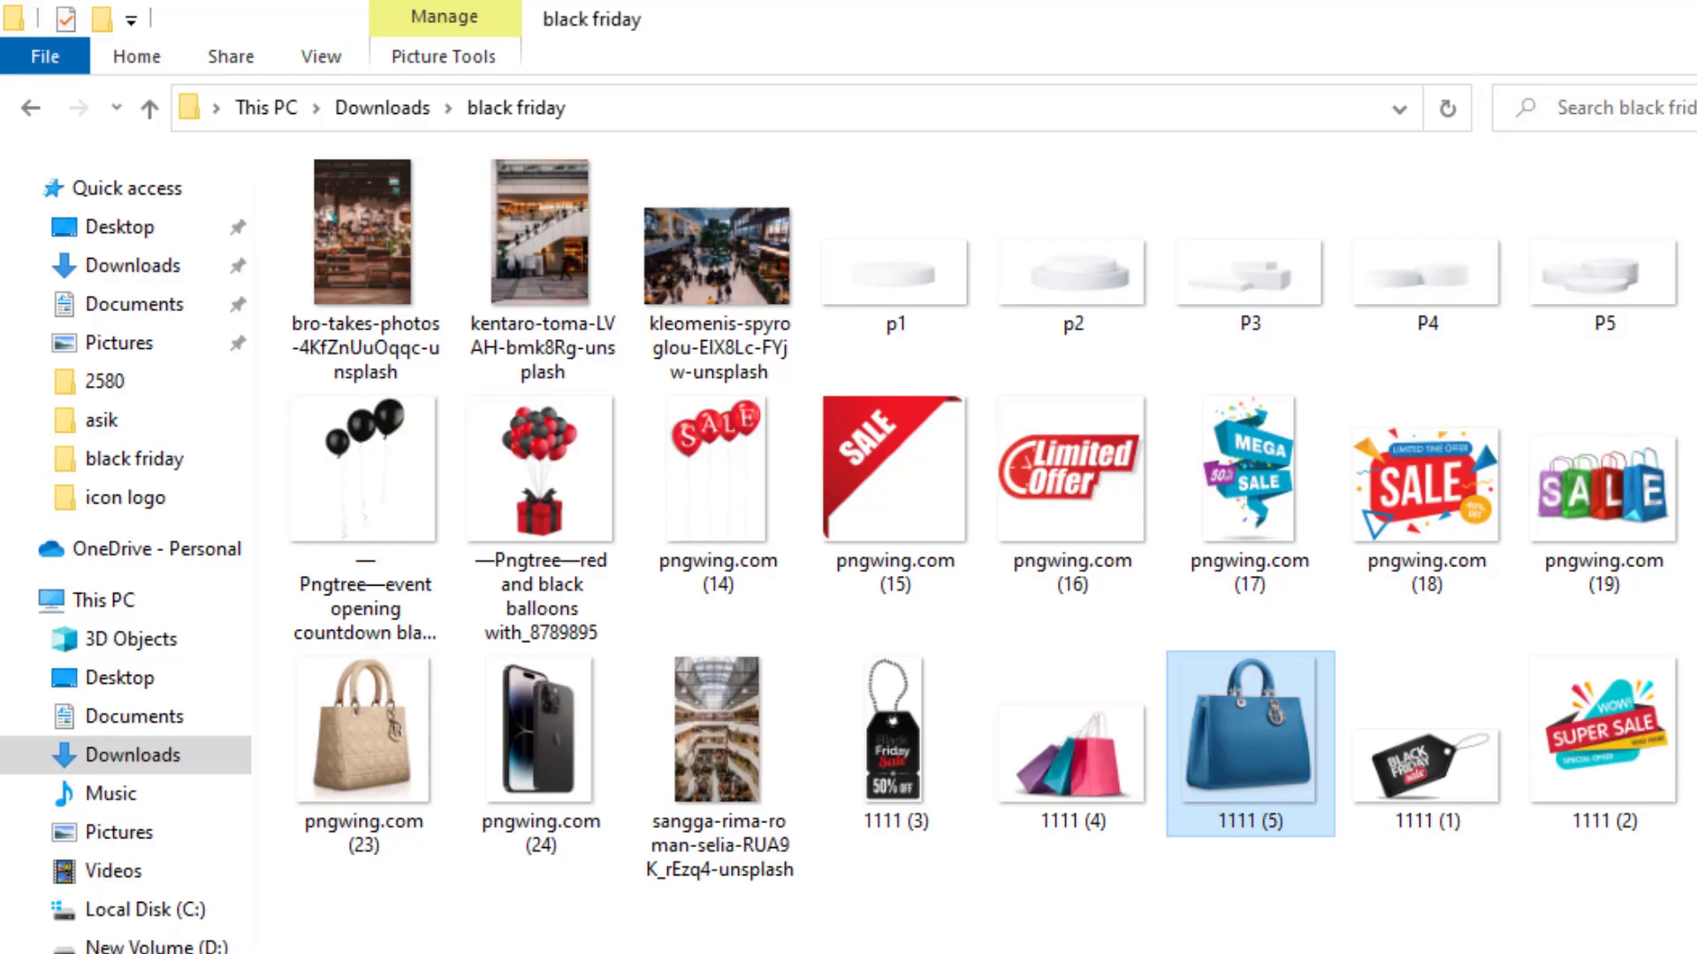
left_click(1072, 778)
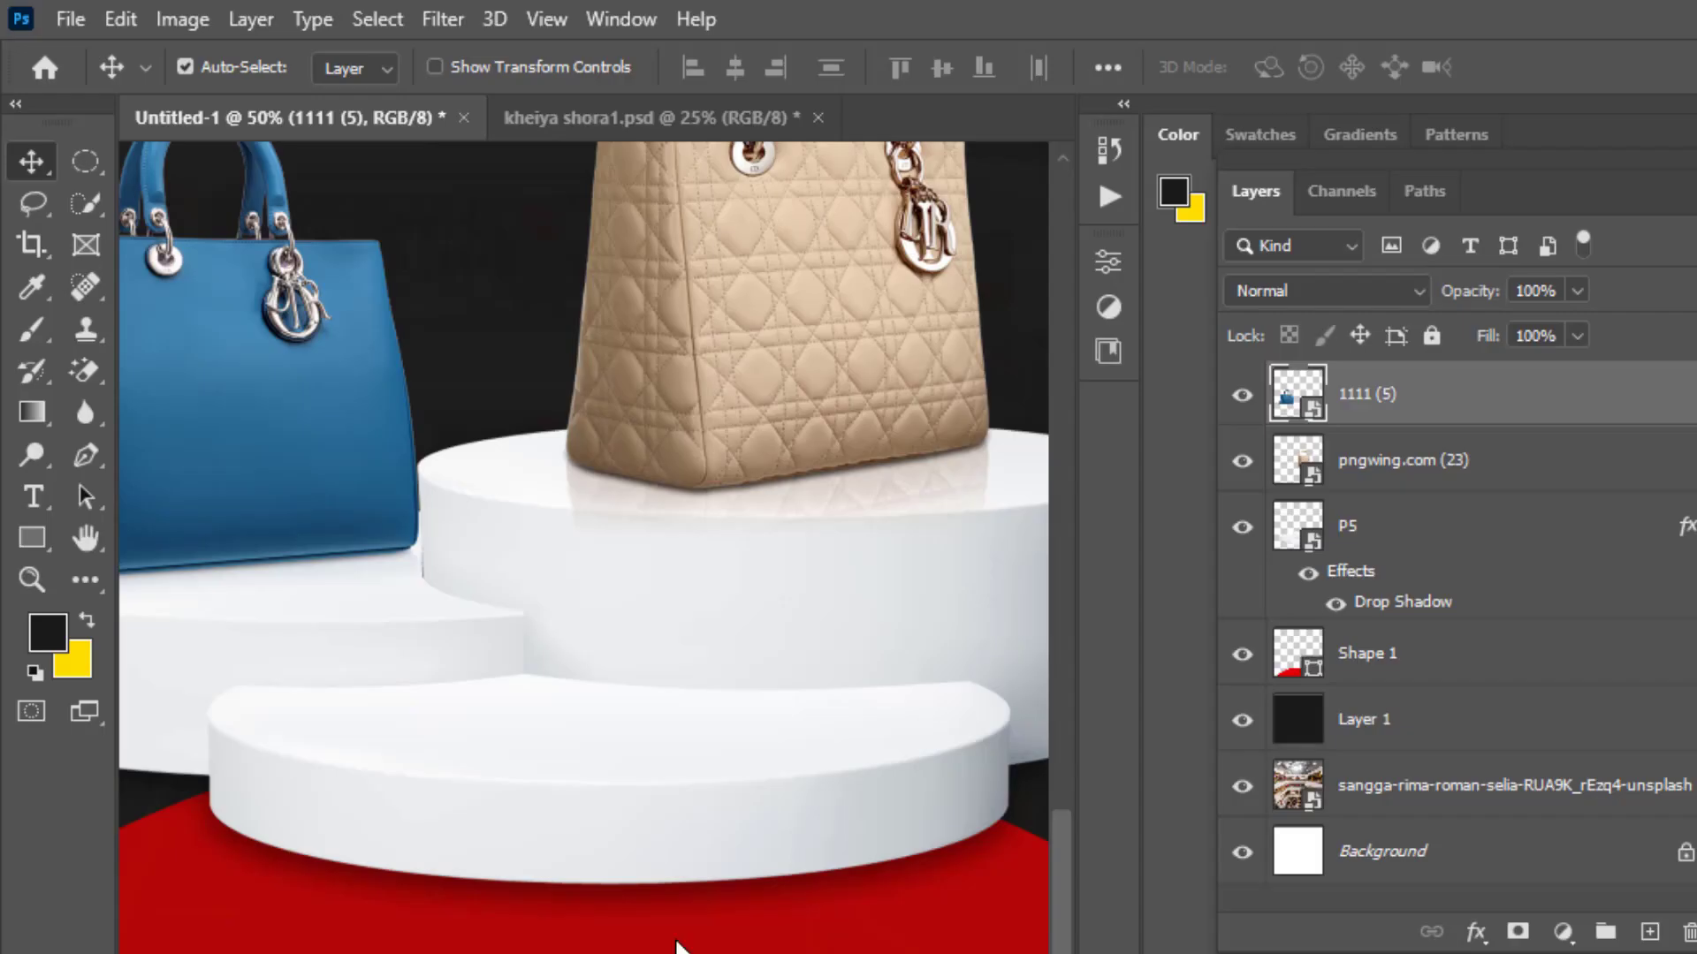
mouse_move(1072, 777)
left_mouse_down()
mouse_move(628, 640)
mouse_move(661, 676)
left_mouse_up()
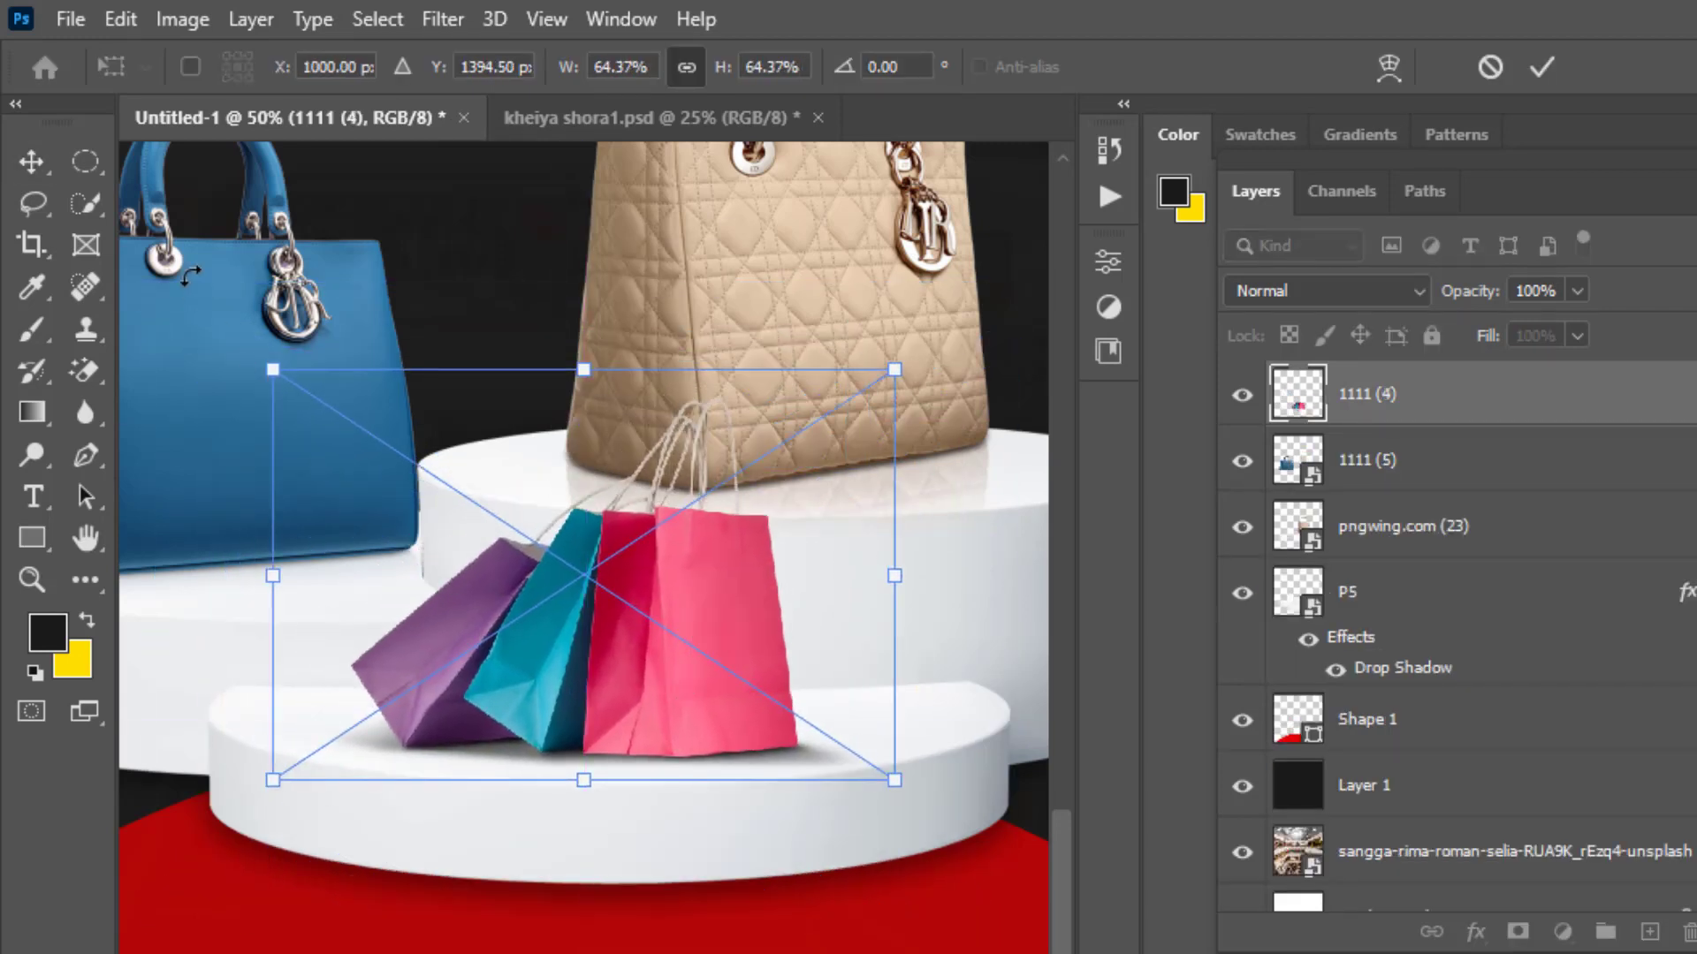
key("Return")
key("ctrl+minus")
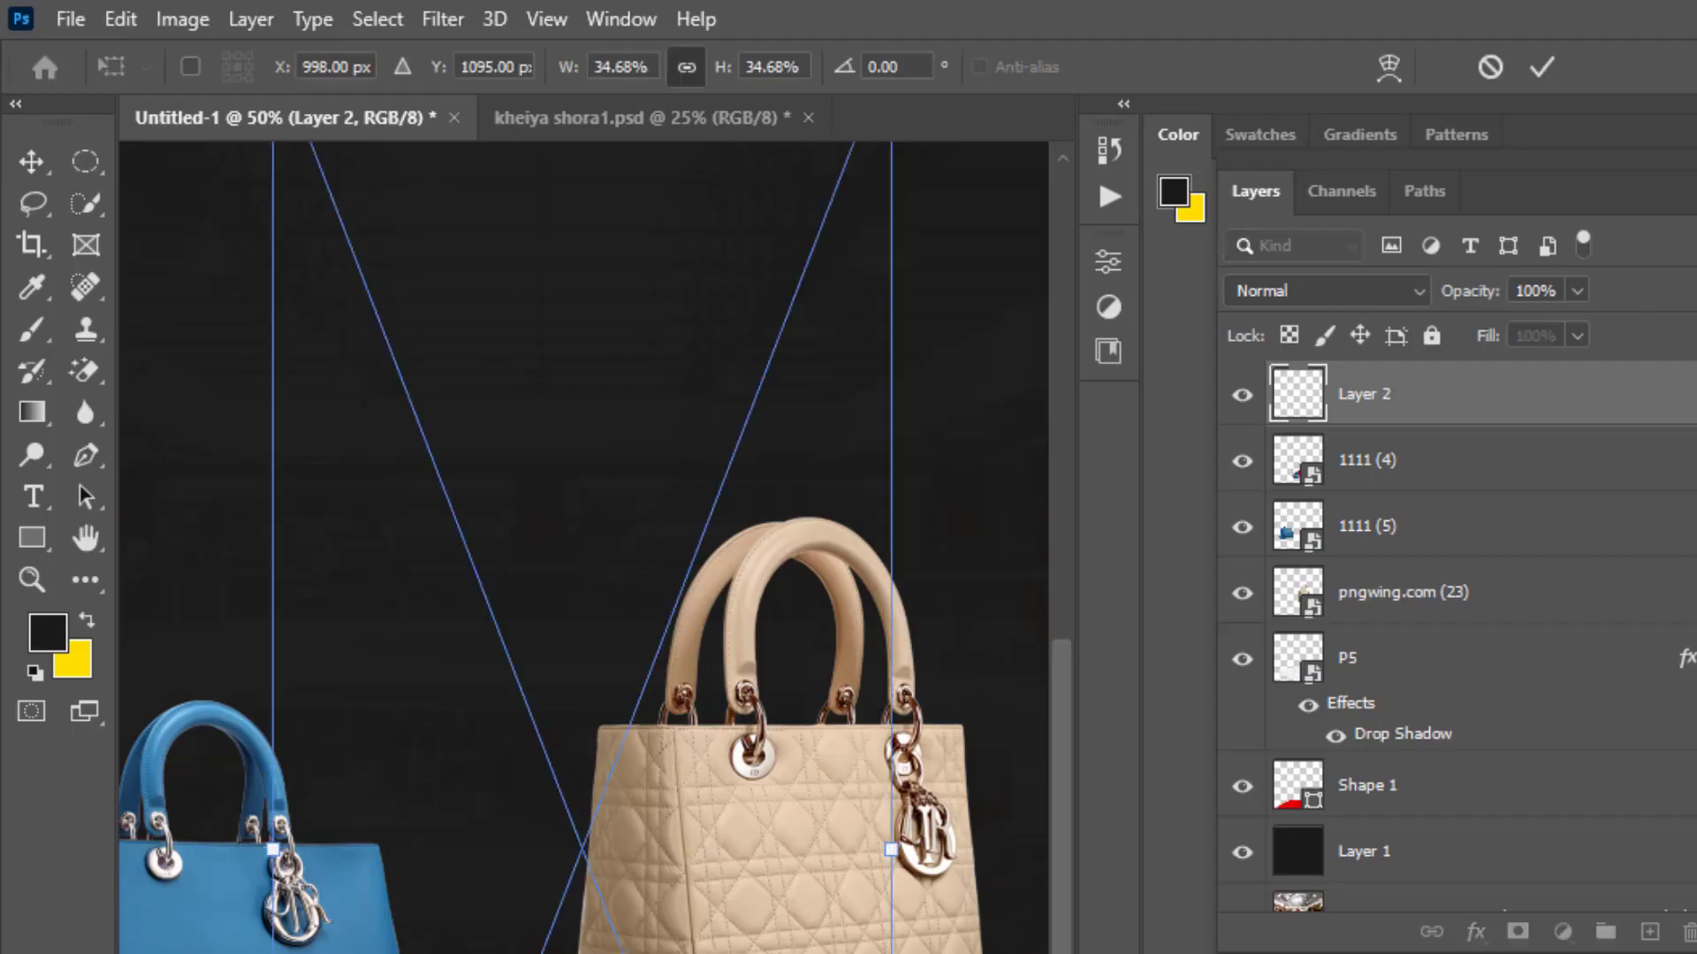
Hang the 1111 (3) 50% OFF tag, scaled to 7.57% and tilted -10.50°, under the beige bag's handle
scroll(632, 399, "up", 2)
scroll(631, 400, "up", 2)
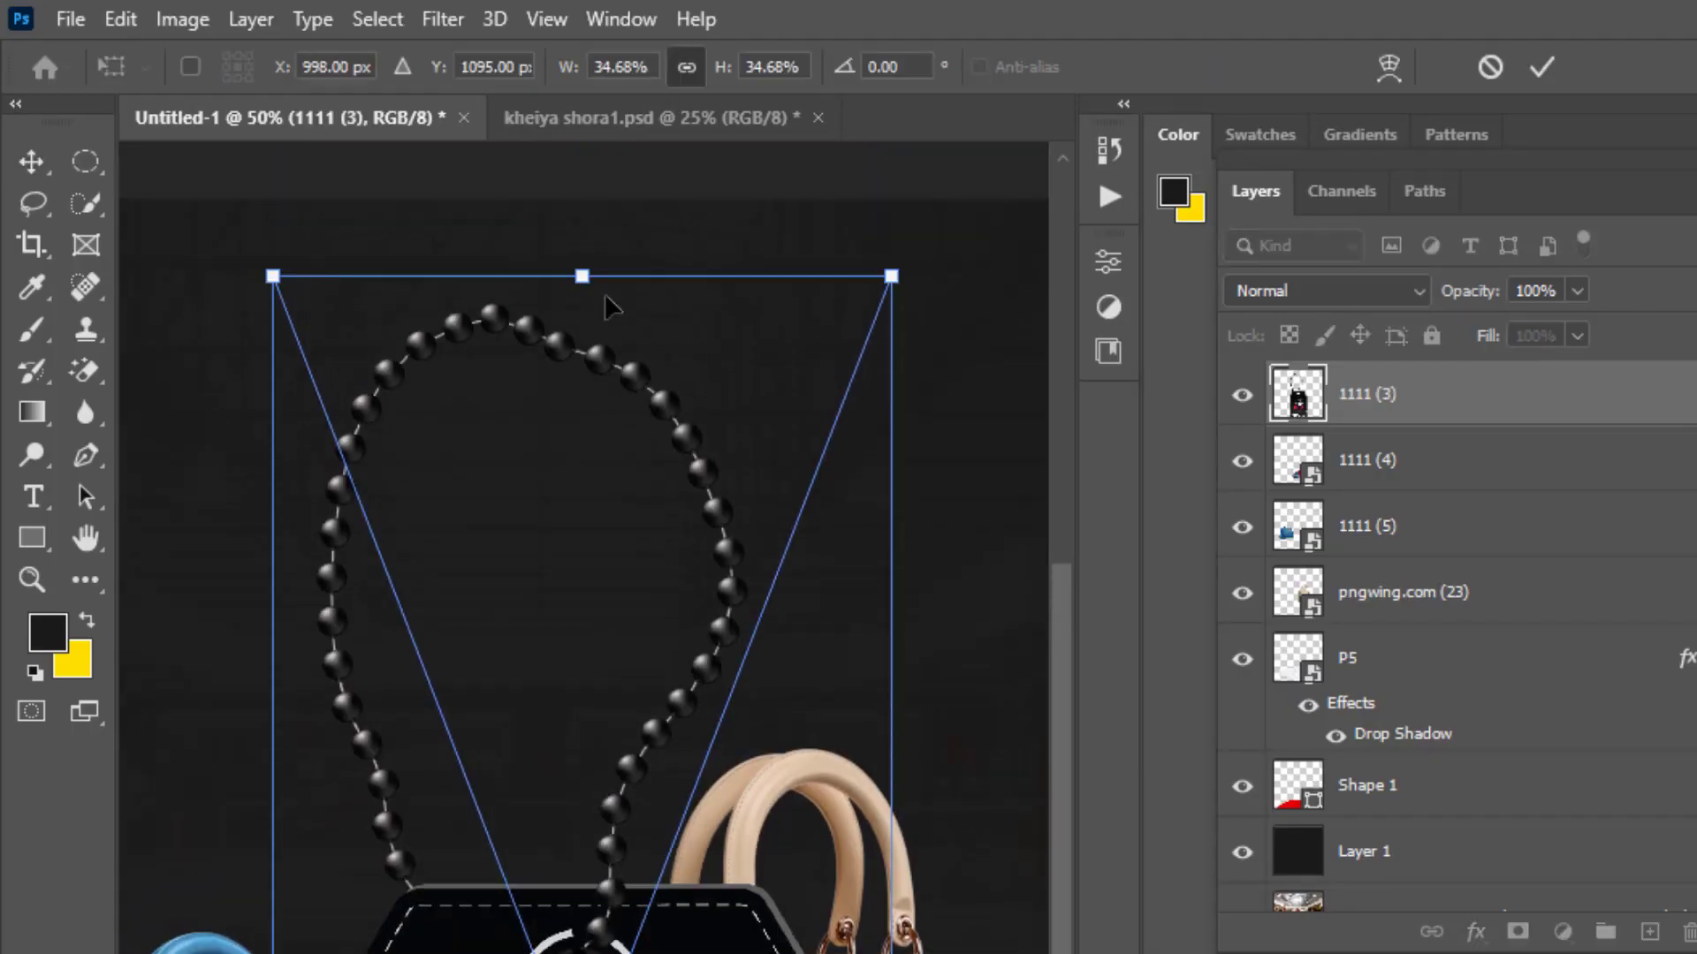
left_click_drag(580, 276, 584, 776)
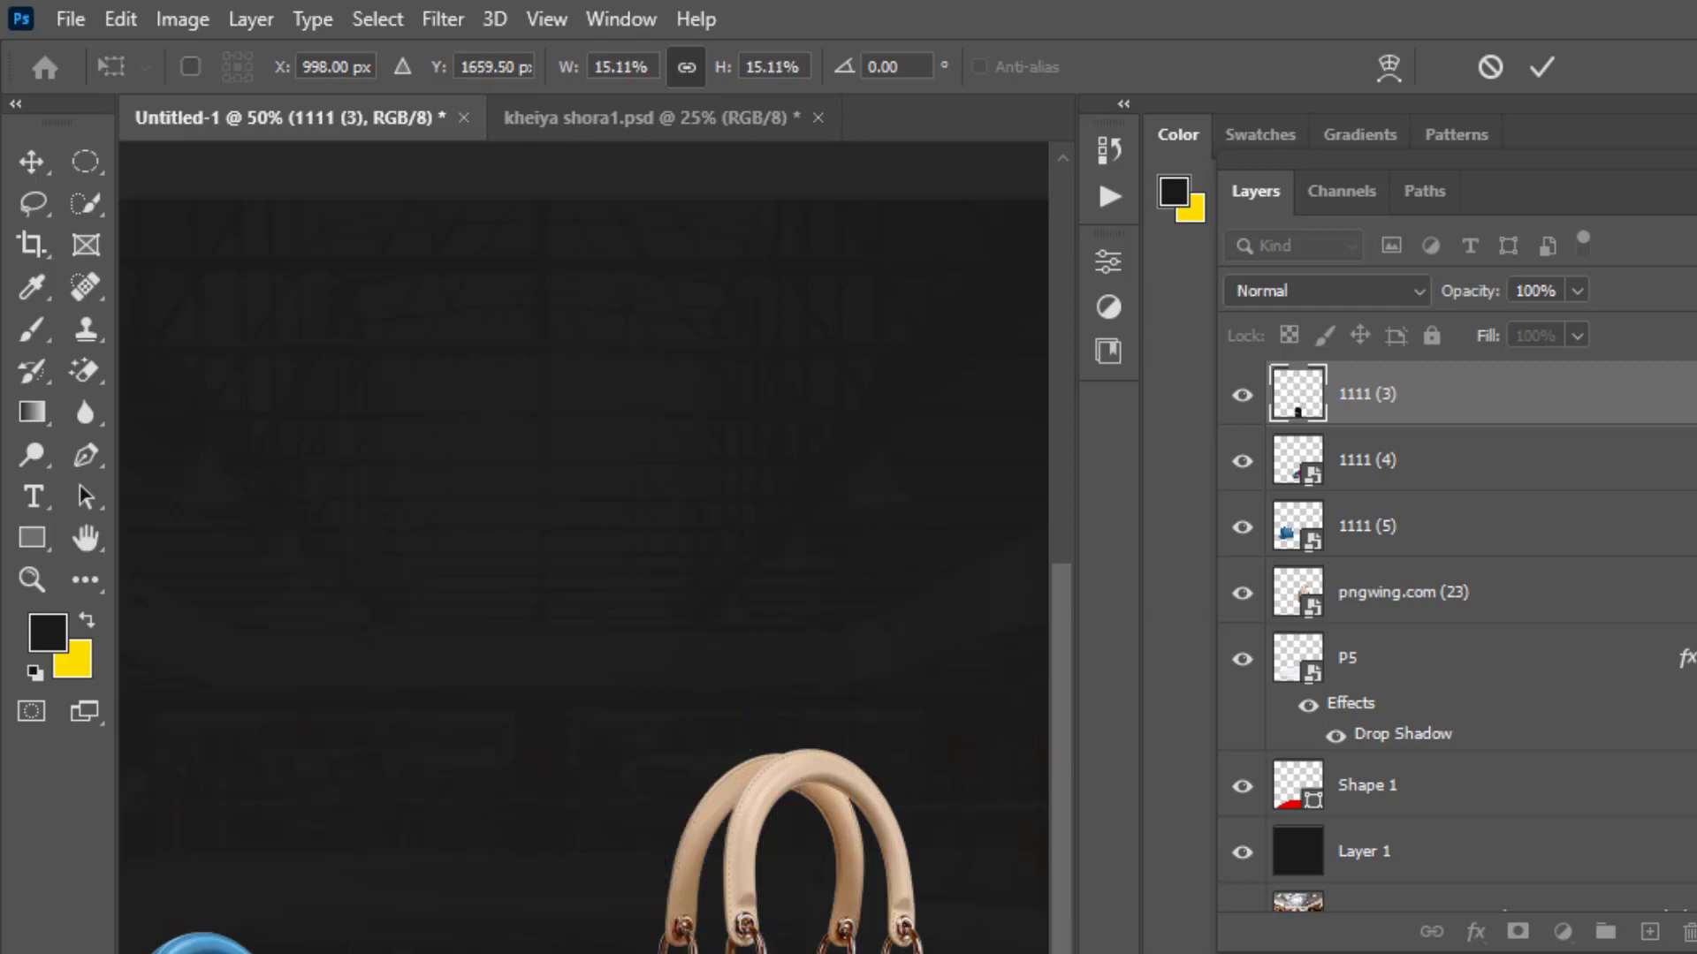
mouse_move(654, 950)
left_mouse_down()
mouse_move(720, 953)
mouse_move(738, 775)
mouse_move(740, 861)
left_mouse_up()
mouse_move(752, 750)
left_mouse_down()
mouse_move(752, 919)
mouse_move(767, 907)
left_mouse_up()
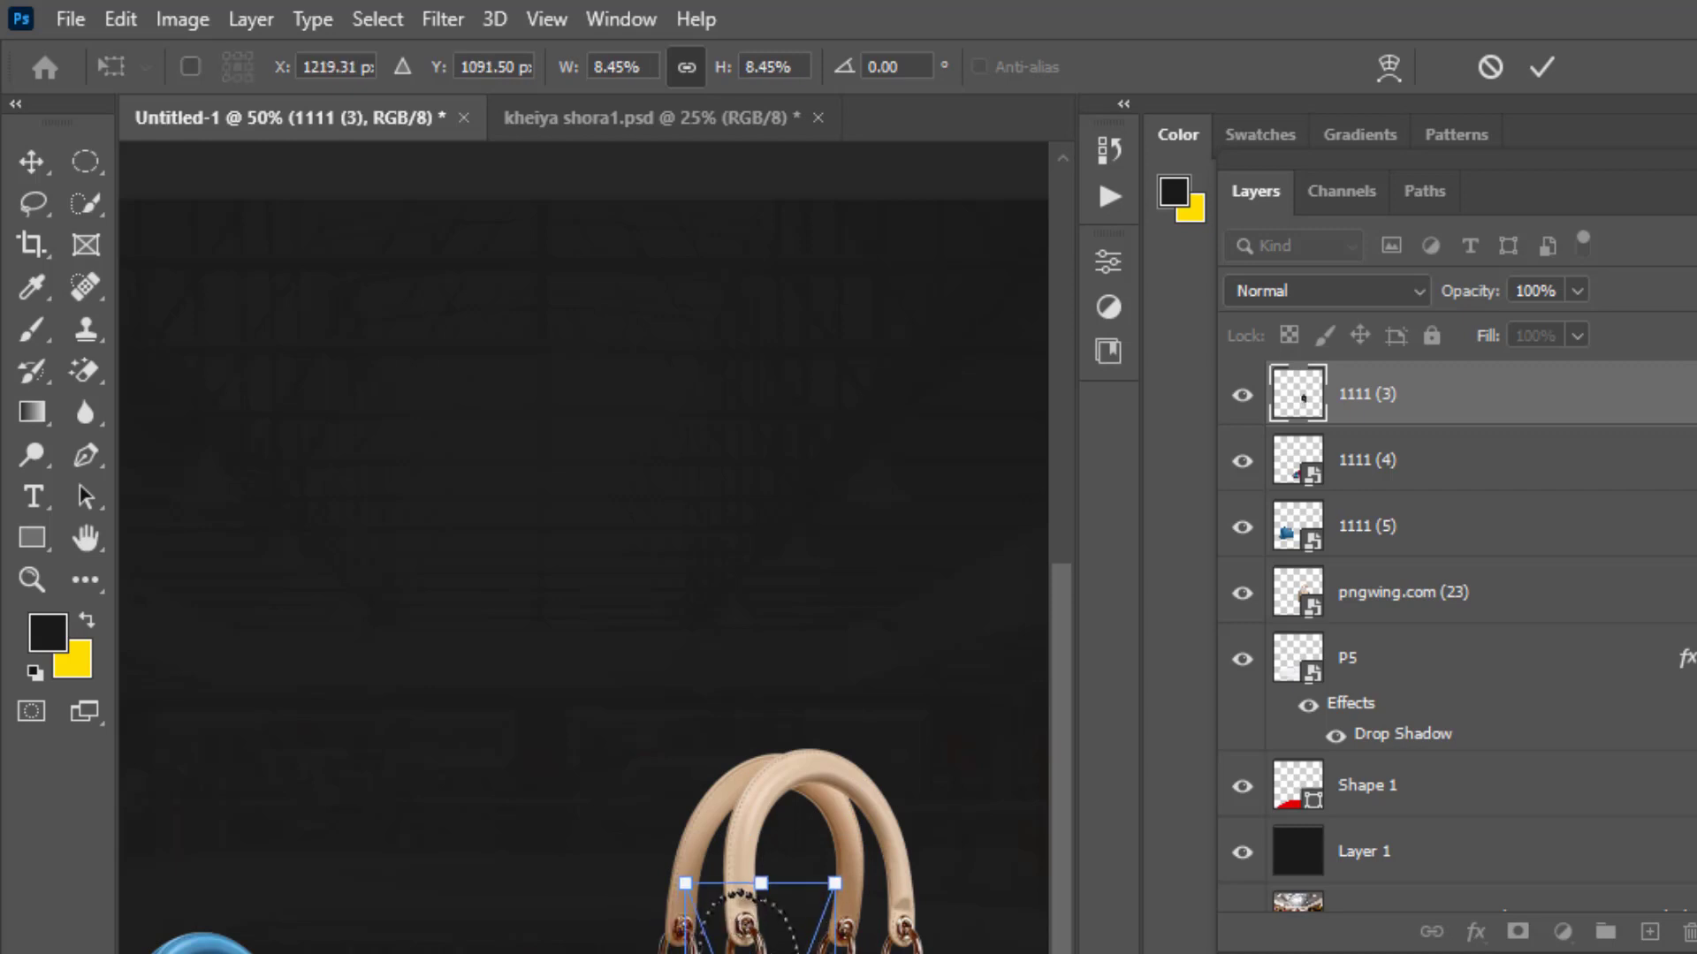
mouse_move(862, 874)
left_mouse_down()
mouse_move(883, 812)
mouse_move(830, 843)
left_mouse_up()
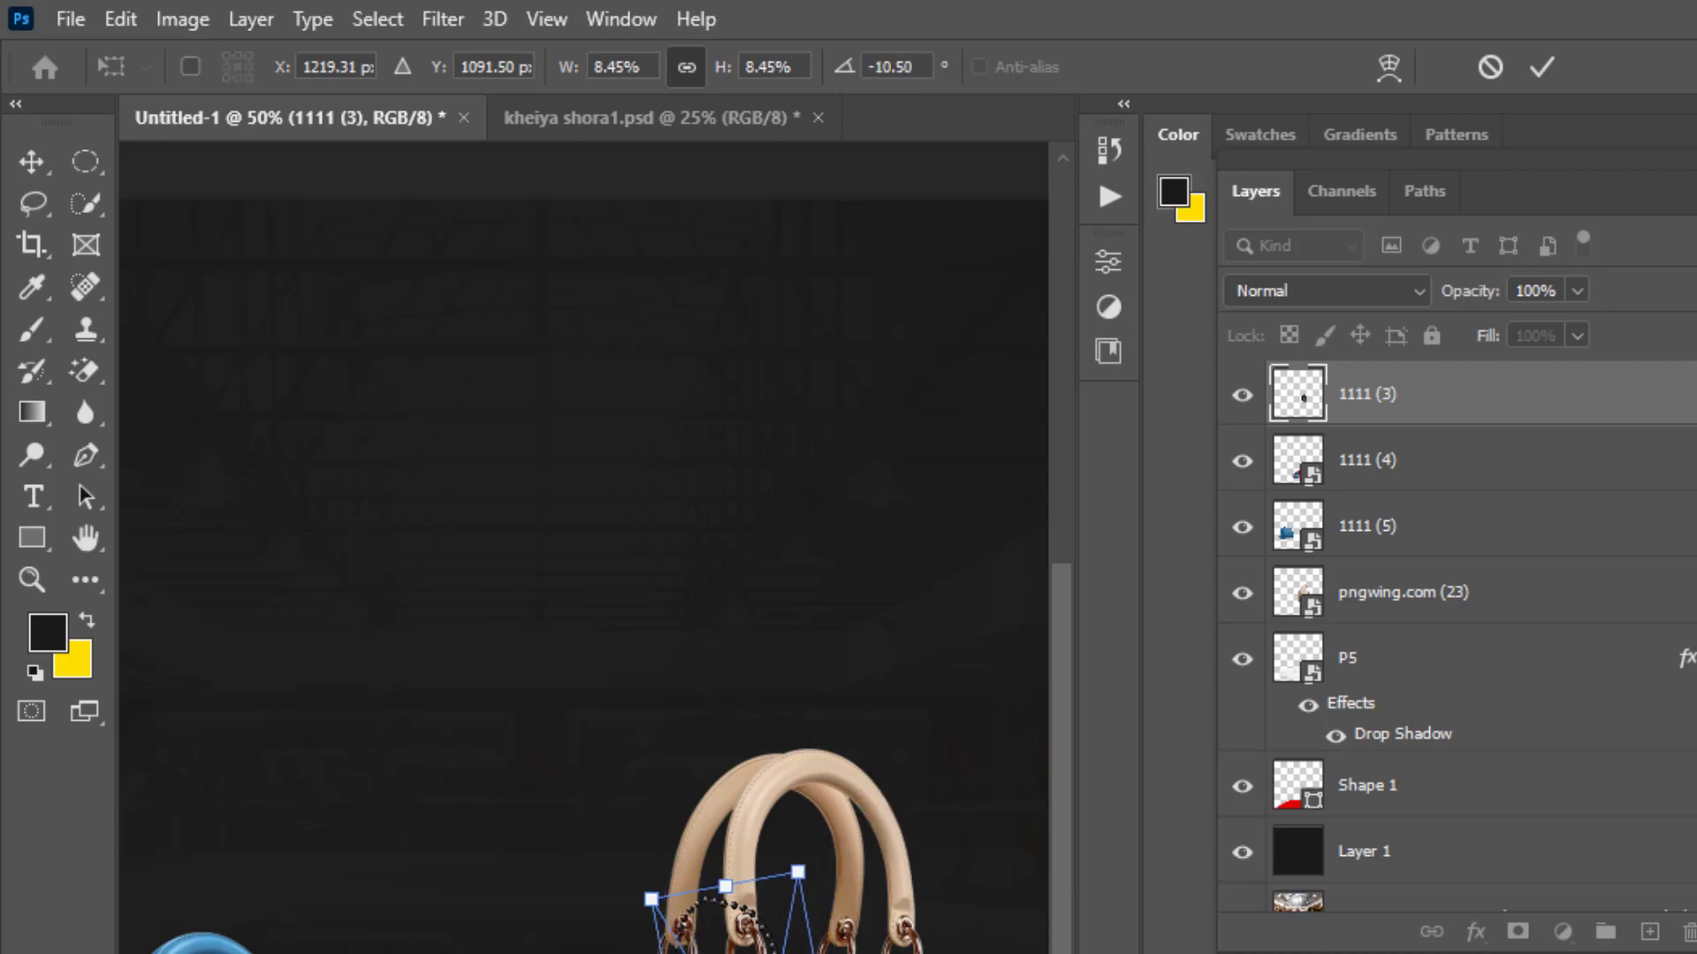
left_click_drag(733, 928, 768, 910)
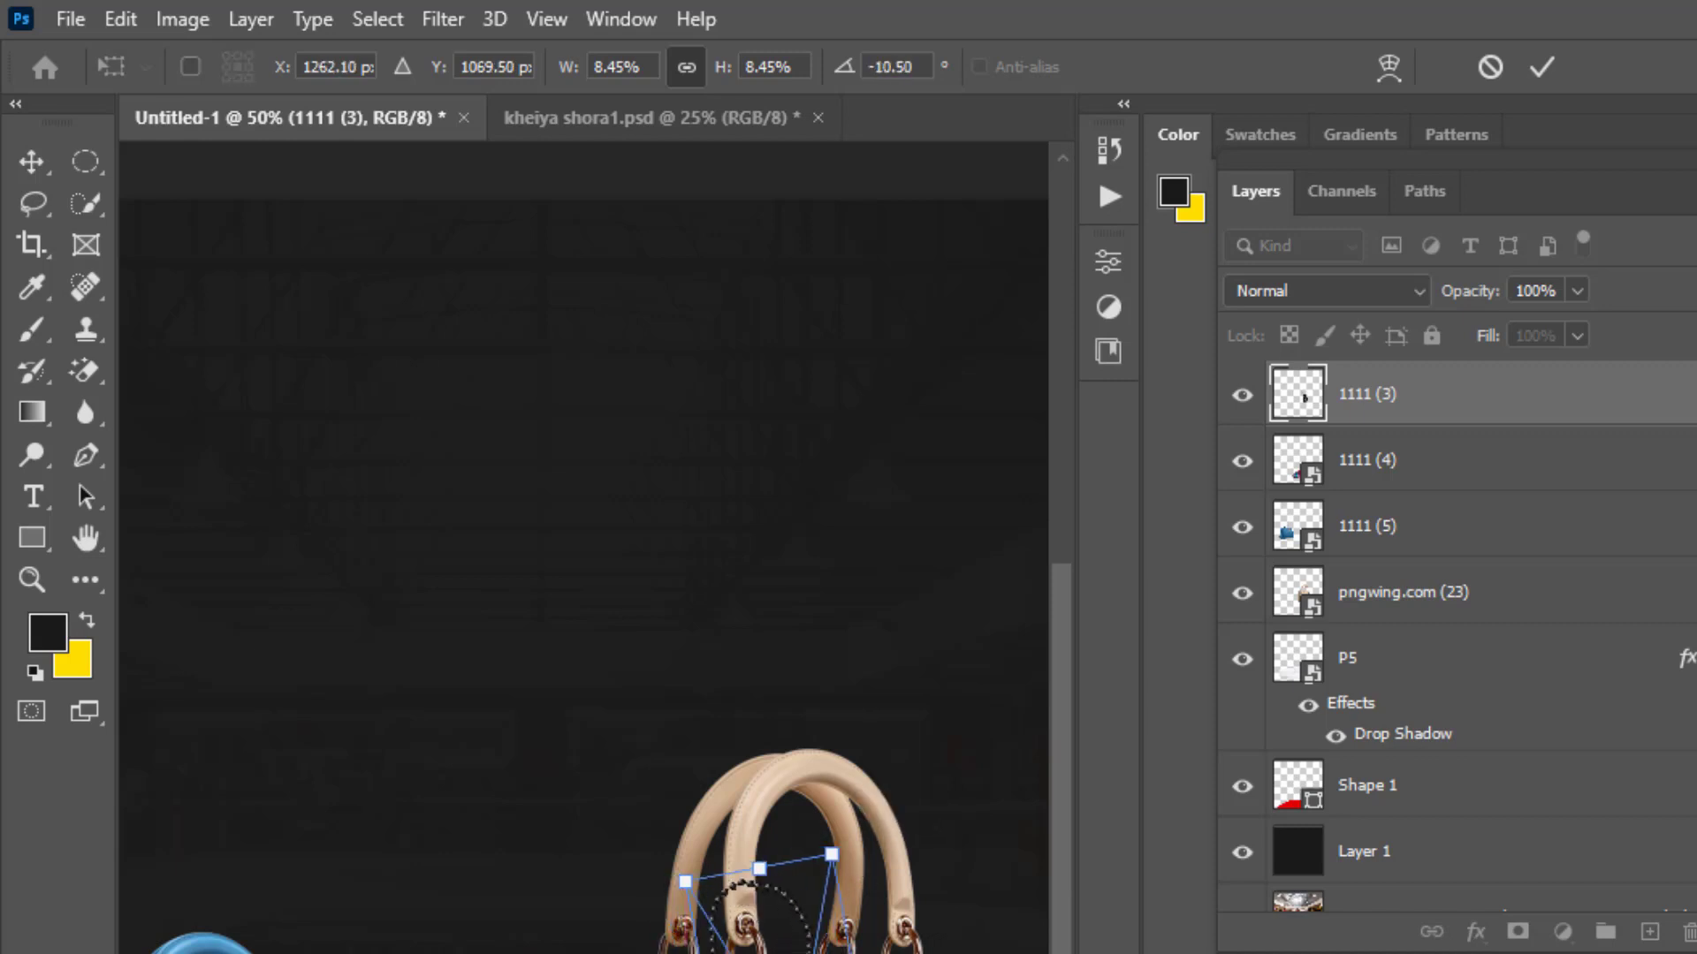
left_click_drag(831, 854, 825, 856)
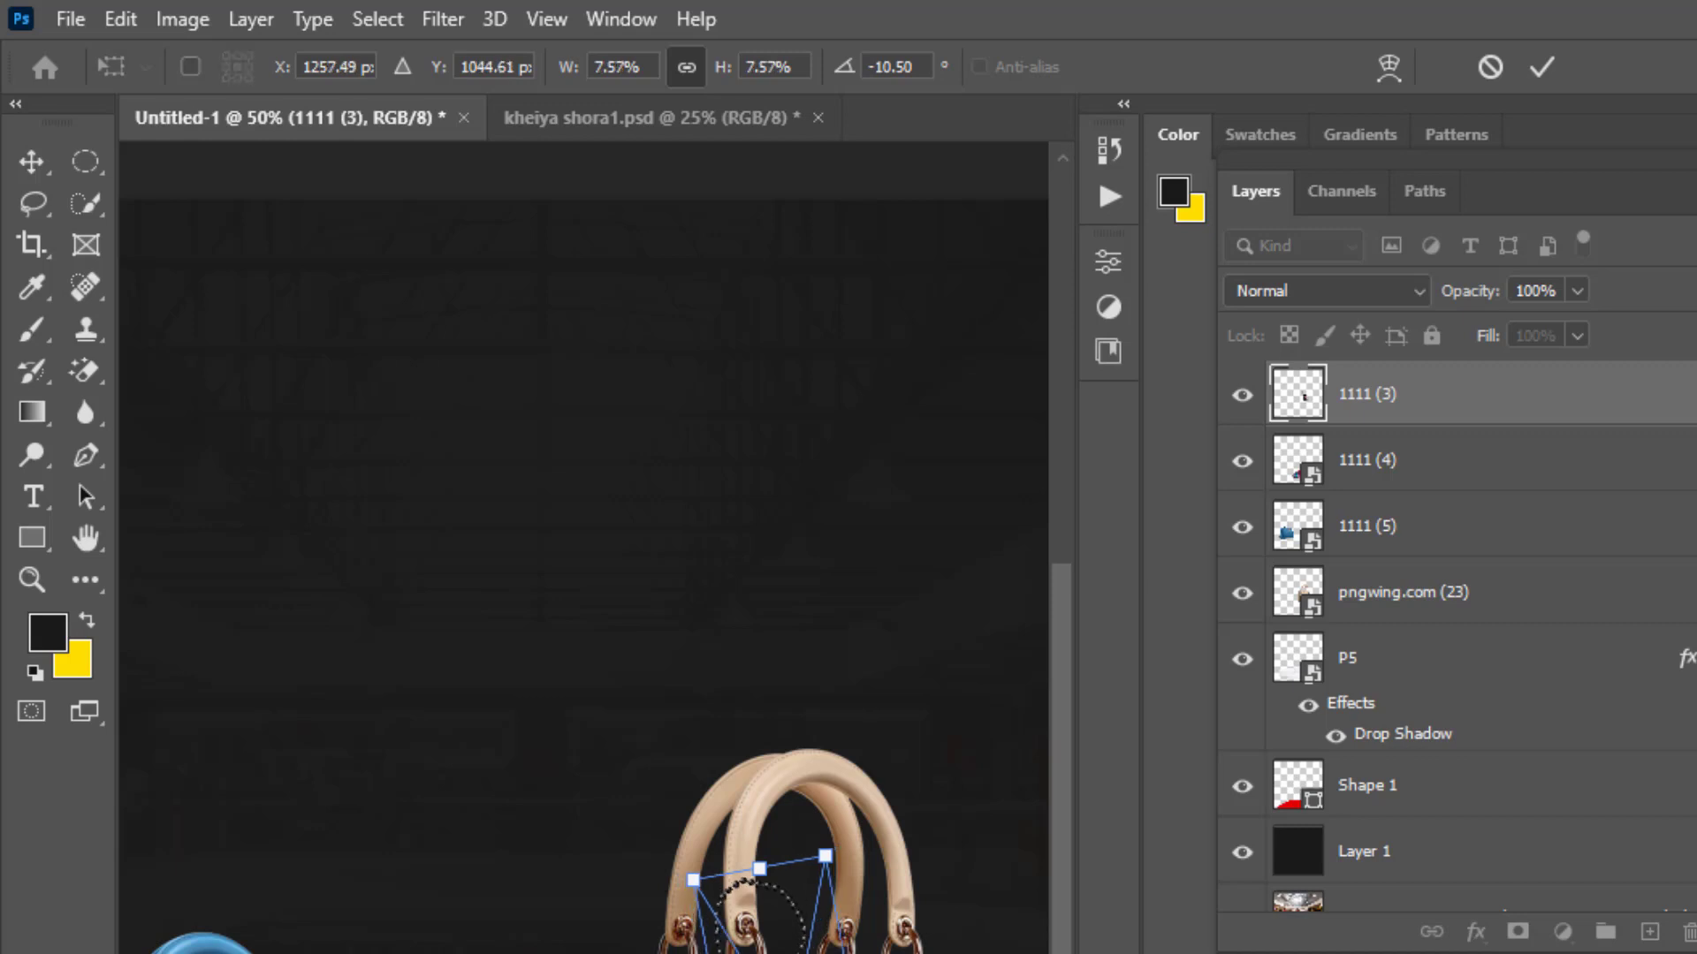
left_click_drag(760, 910, 754, 894)
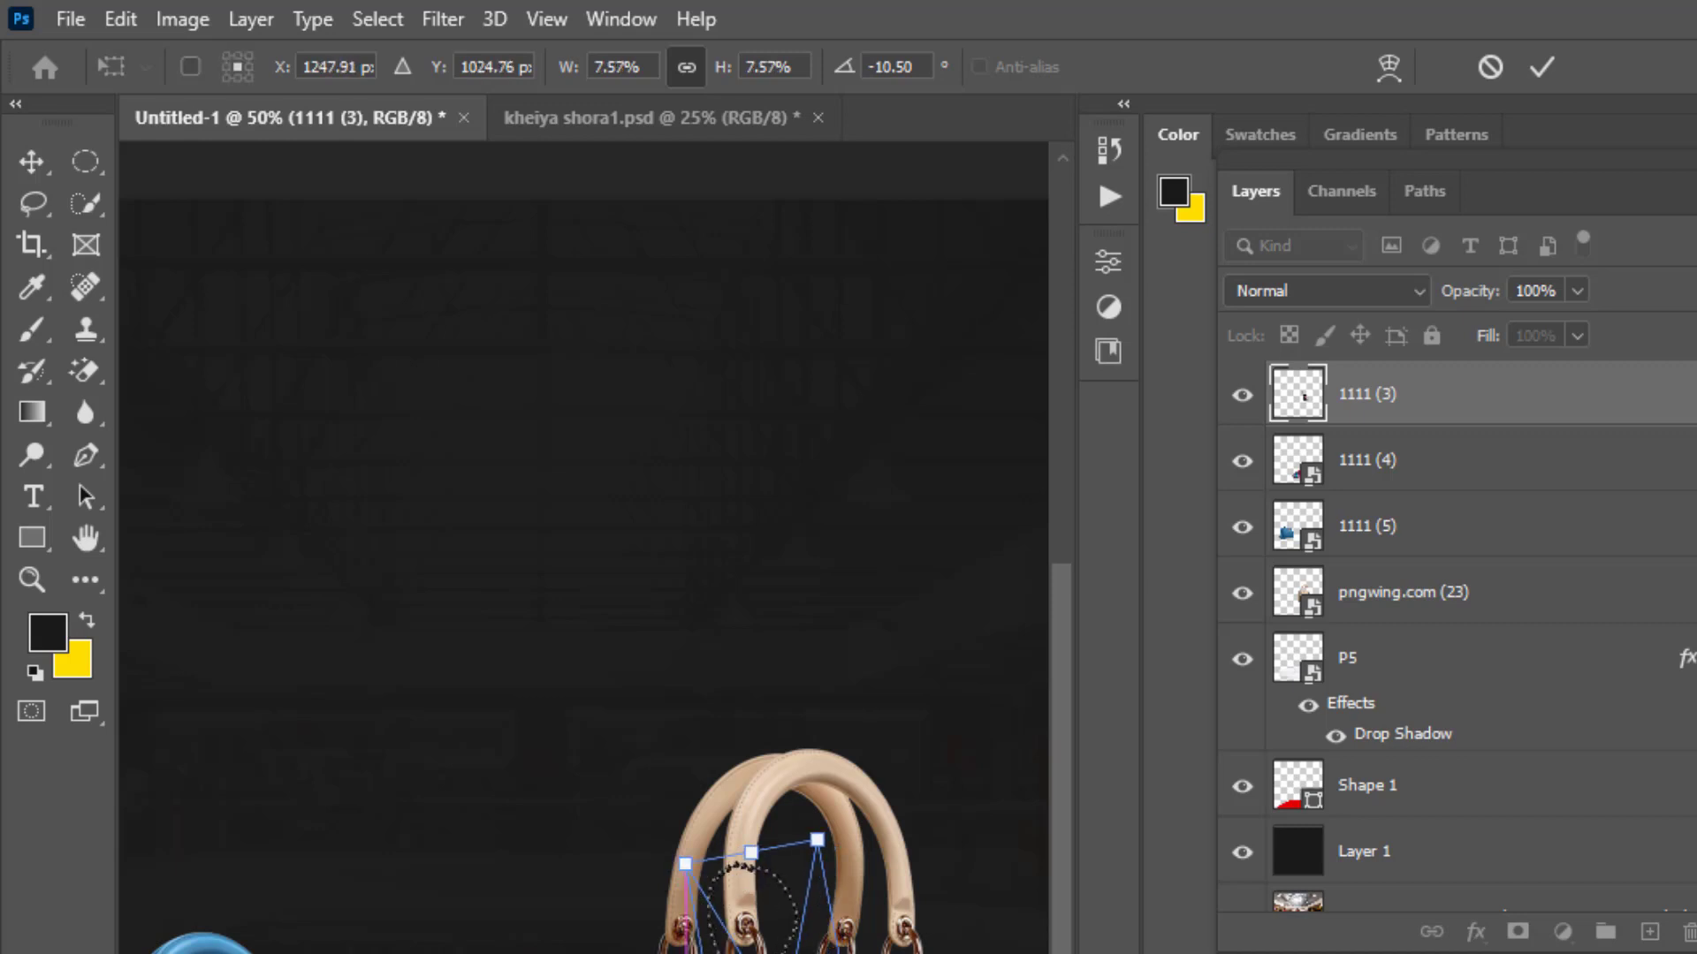
left_click(29, 161)
scroll(736, 762, "down", 3)
scroll(742, 778, "down", 4)
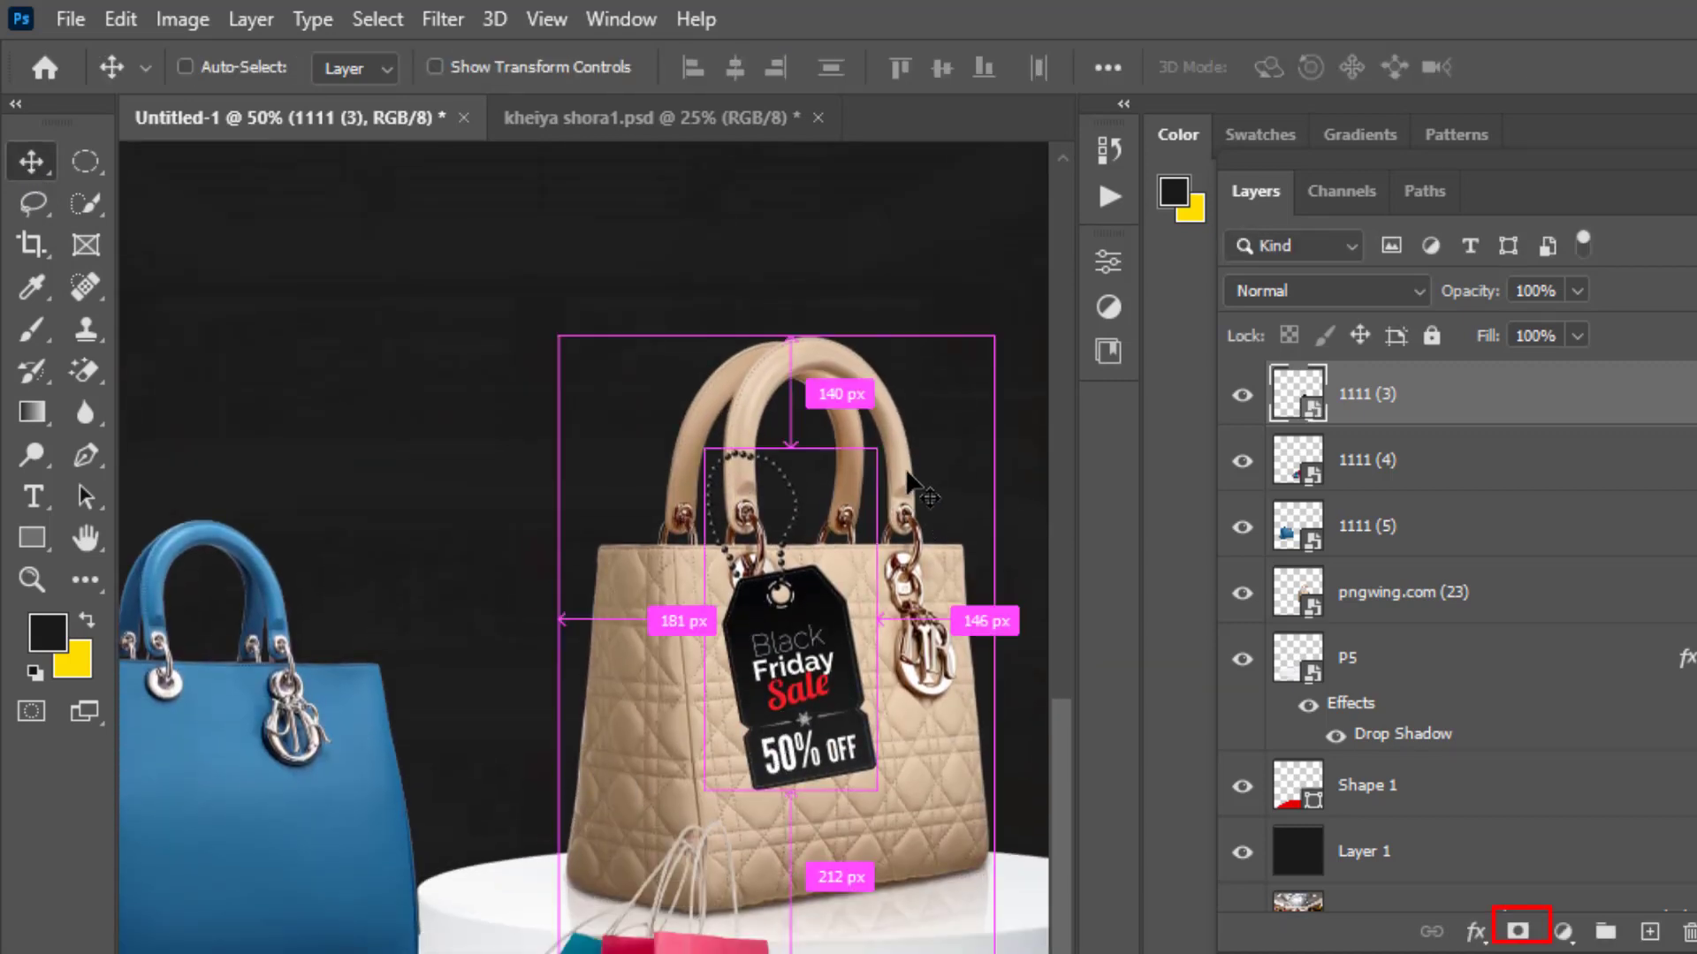
Add a mask to the 1111 (3) tag layer and brush out the top chain beads at 90% opacity
key("ctrl+plus")
key("ctrl+plus")
key("ctrl+plus")
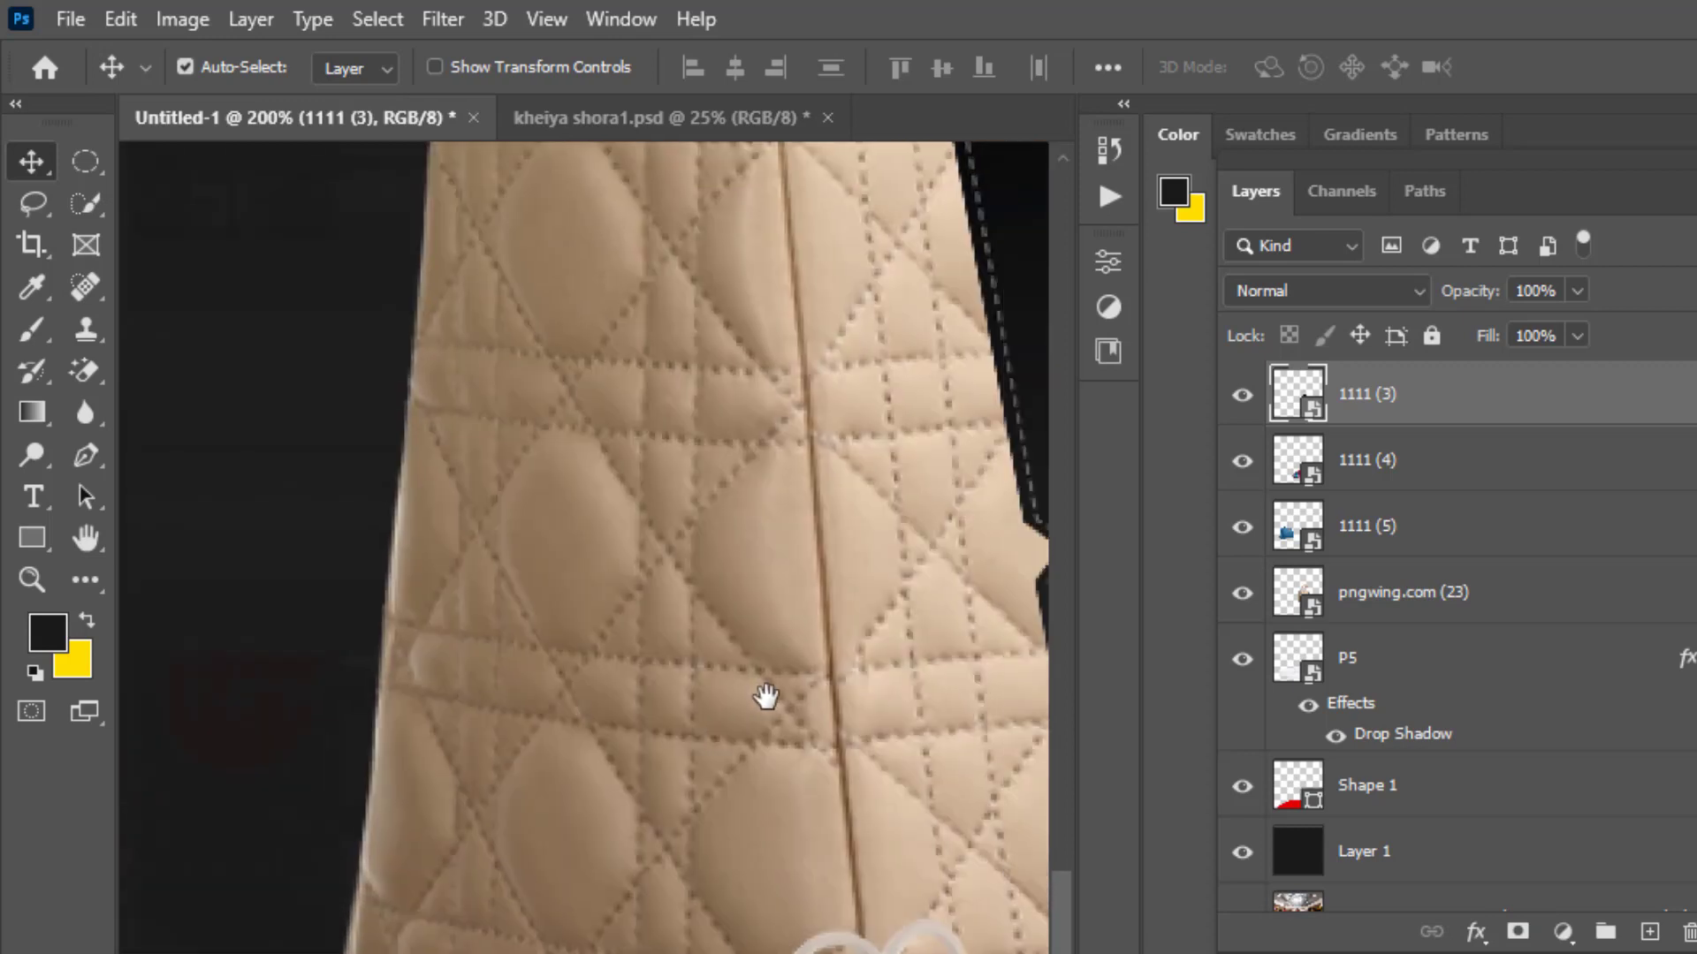
scroll(765, 700, "up", 5)
scroll(651, 700, "up", 3)
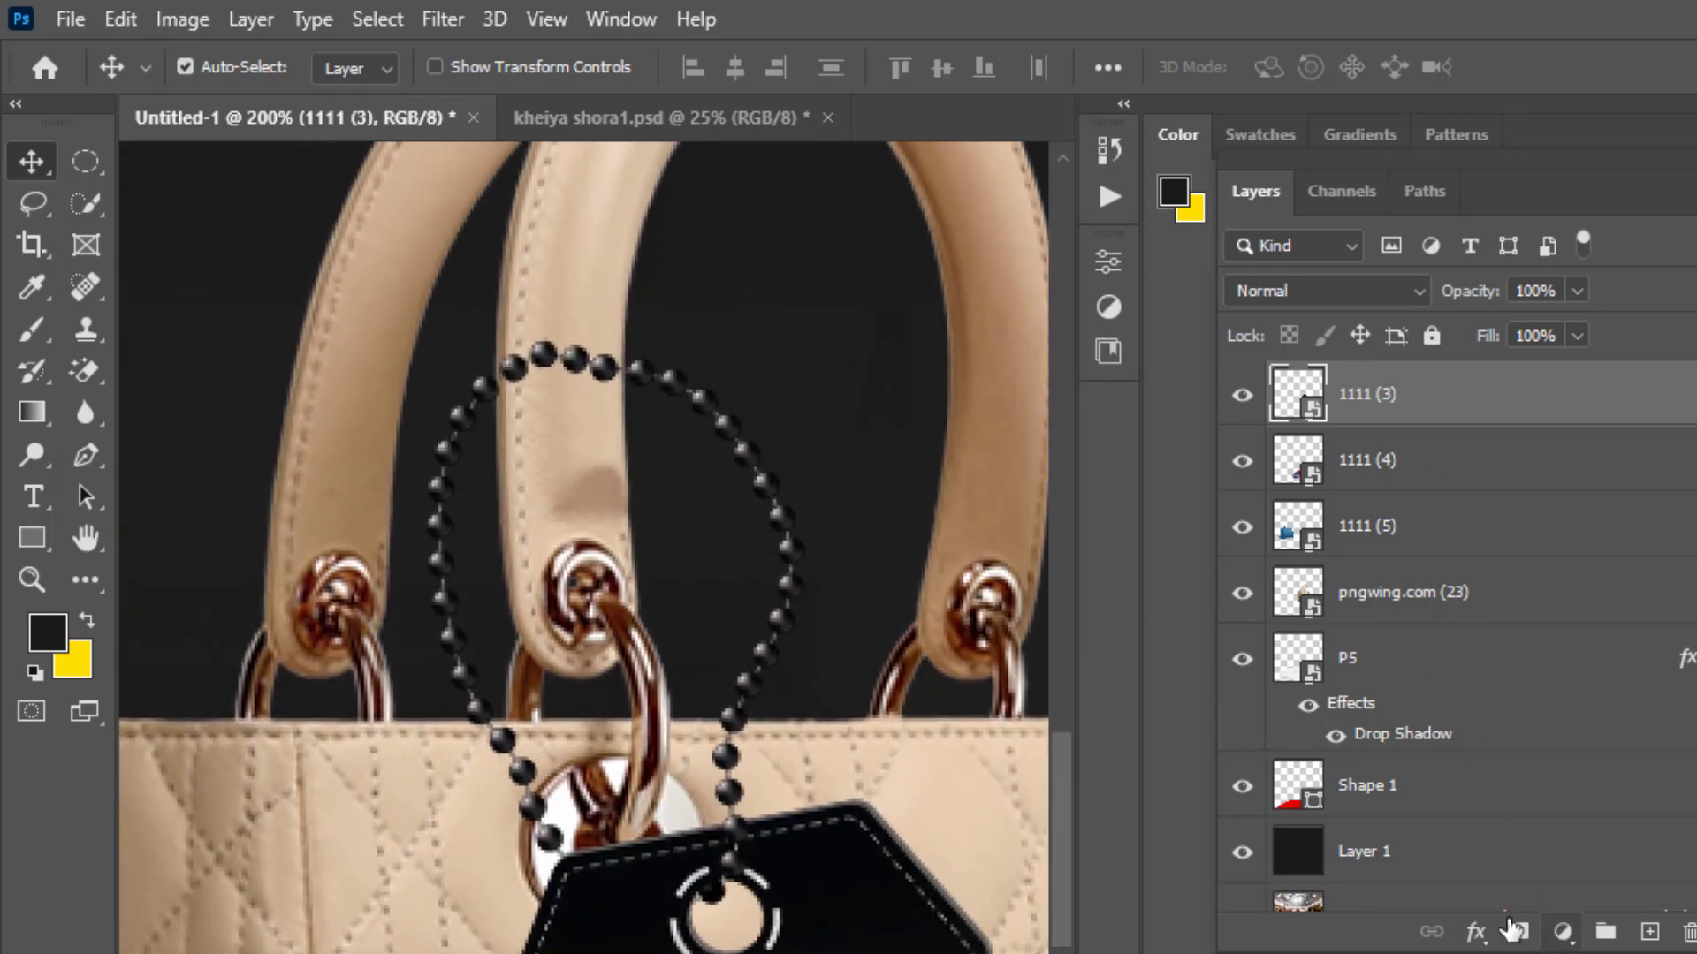
left_click(1517, 932)
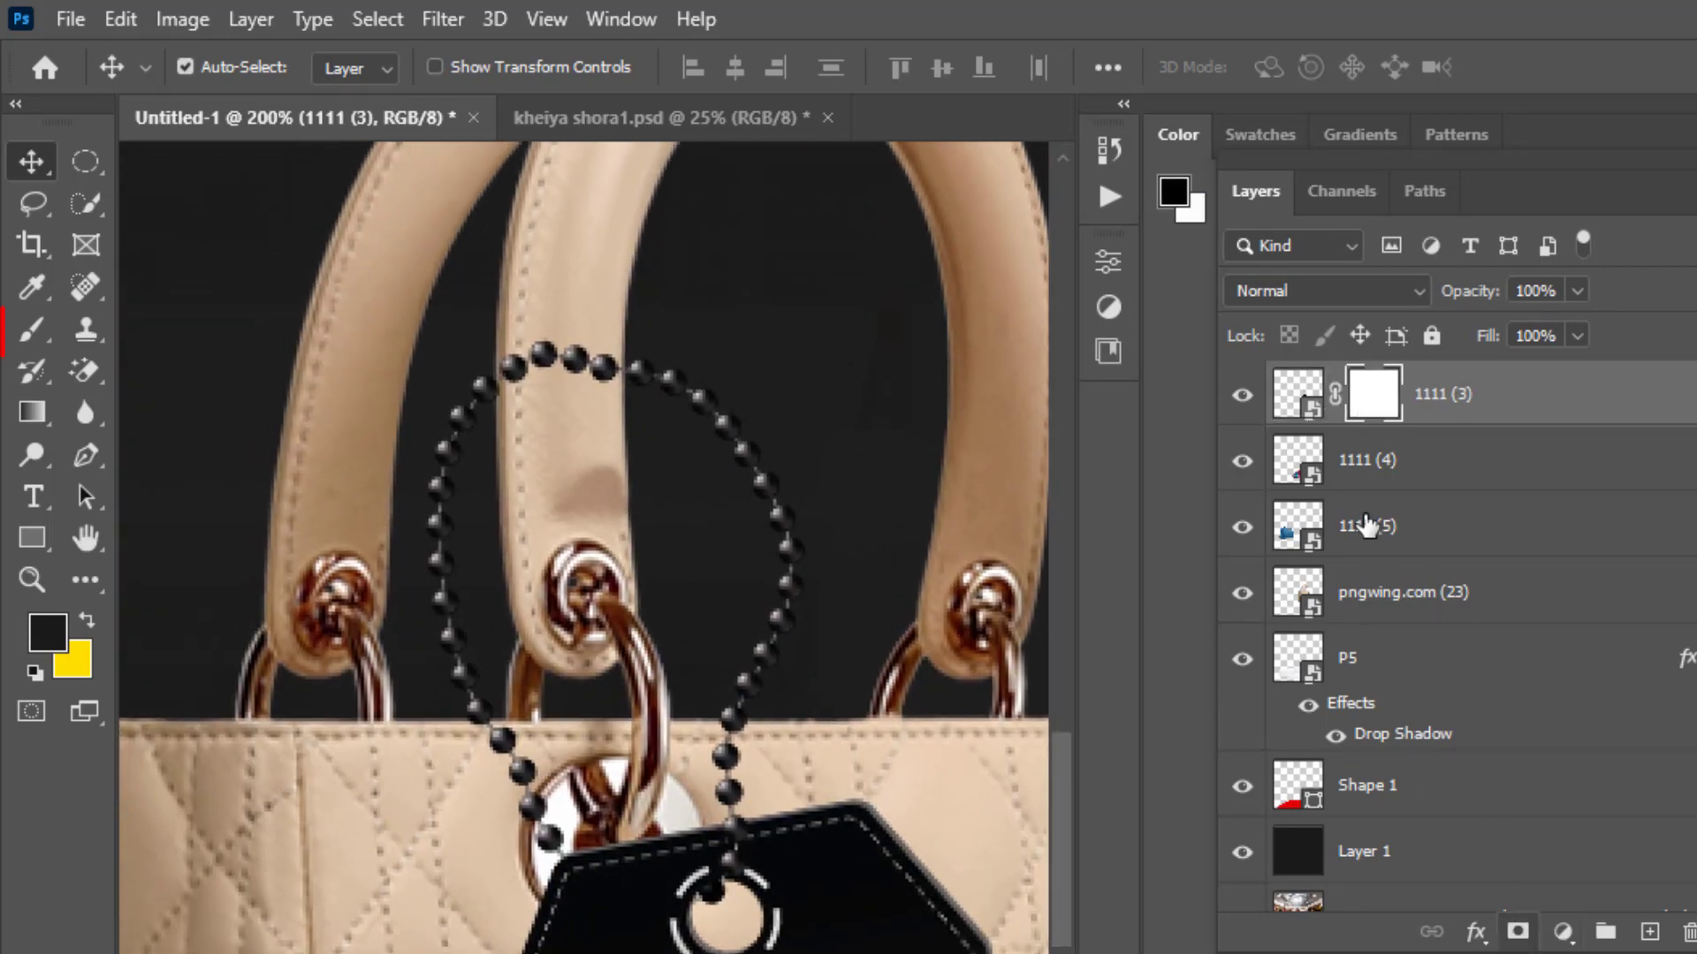
left_click(37, 327)
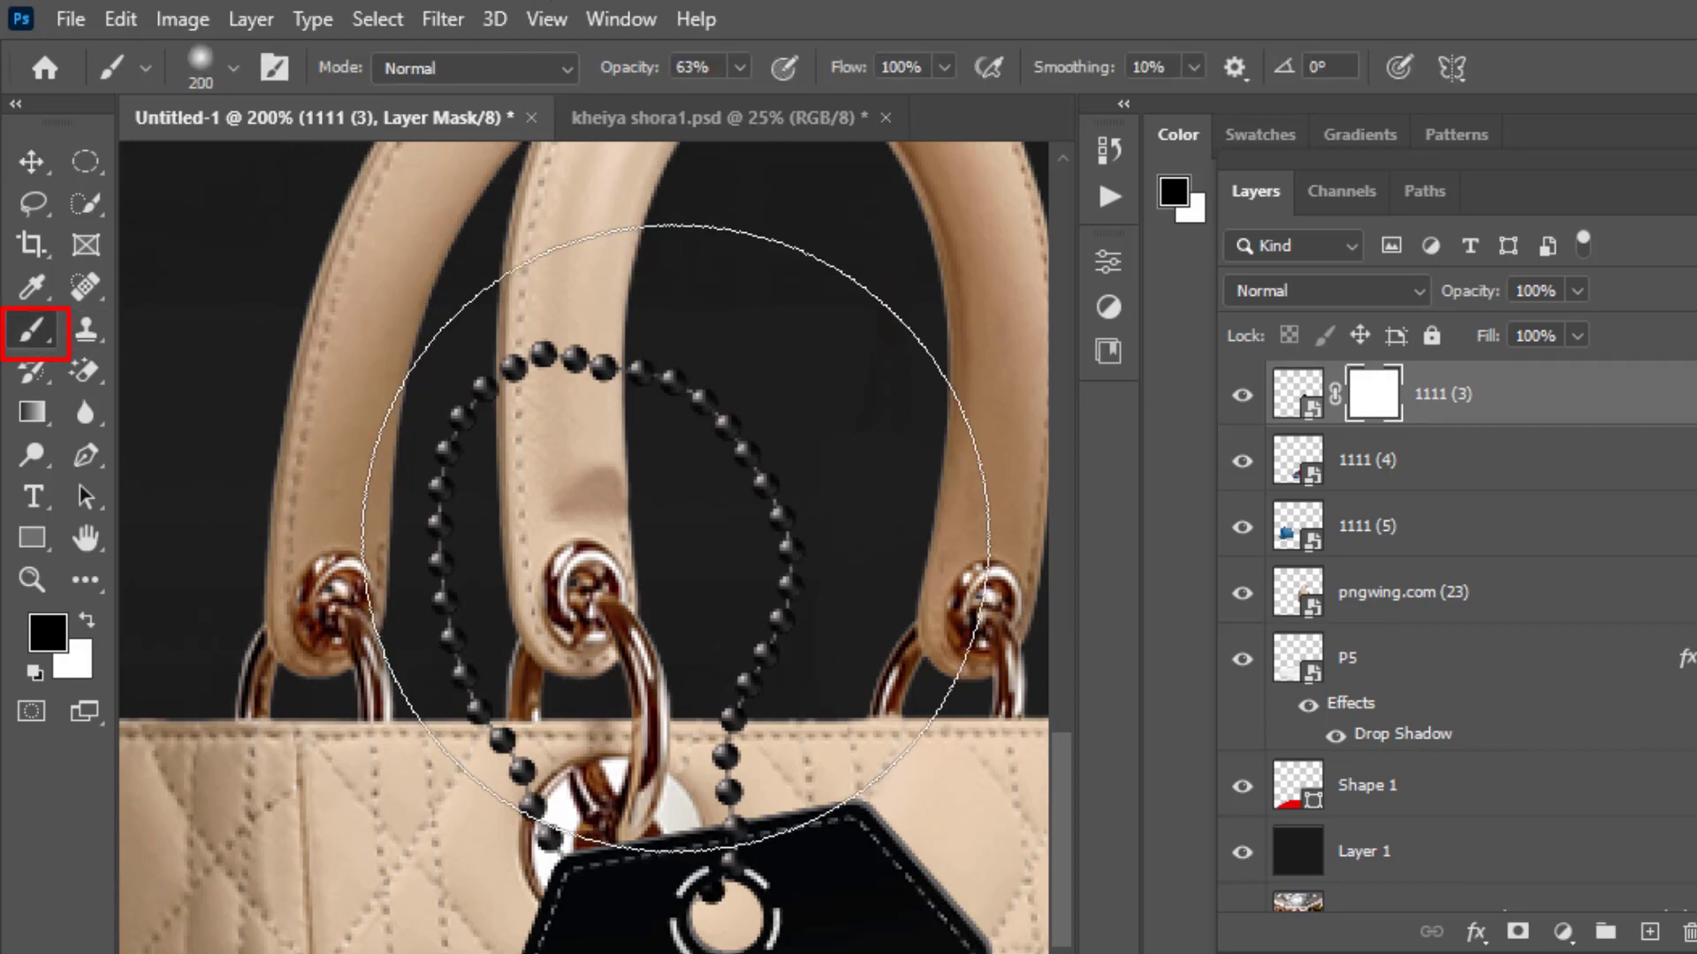
key("bracketleft")
key("bracketleft")
key("bracketleft")
key("bracketleft")
key("bracketleft")
key("bracketleft")
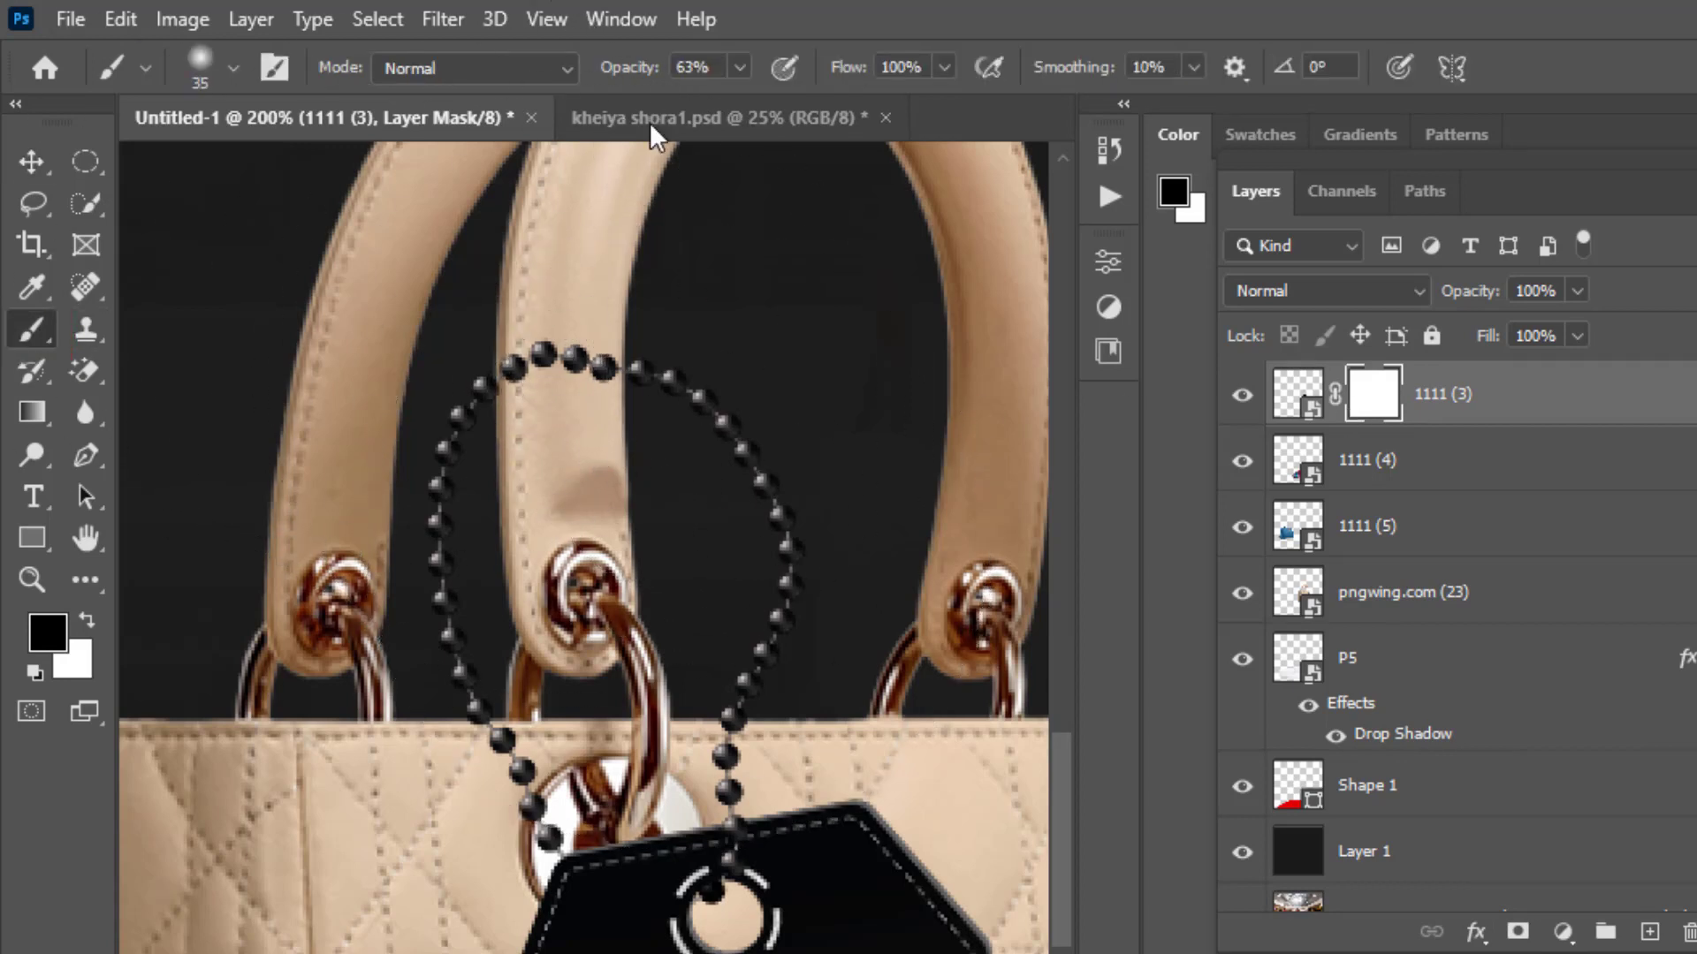
left_click_drag(738, 67, 780, 97)
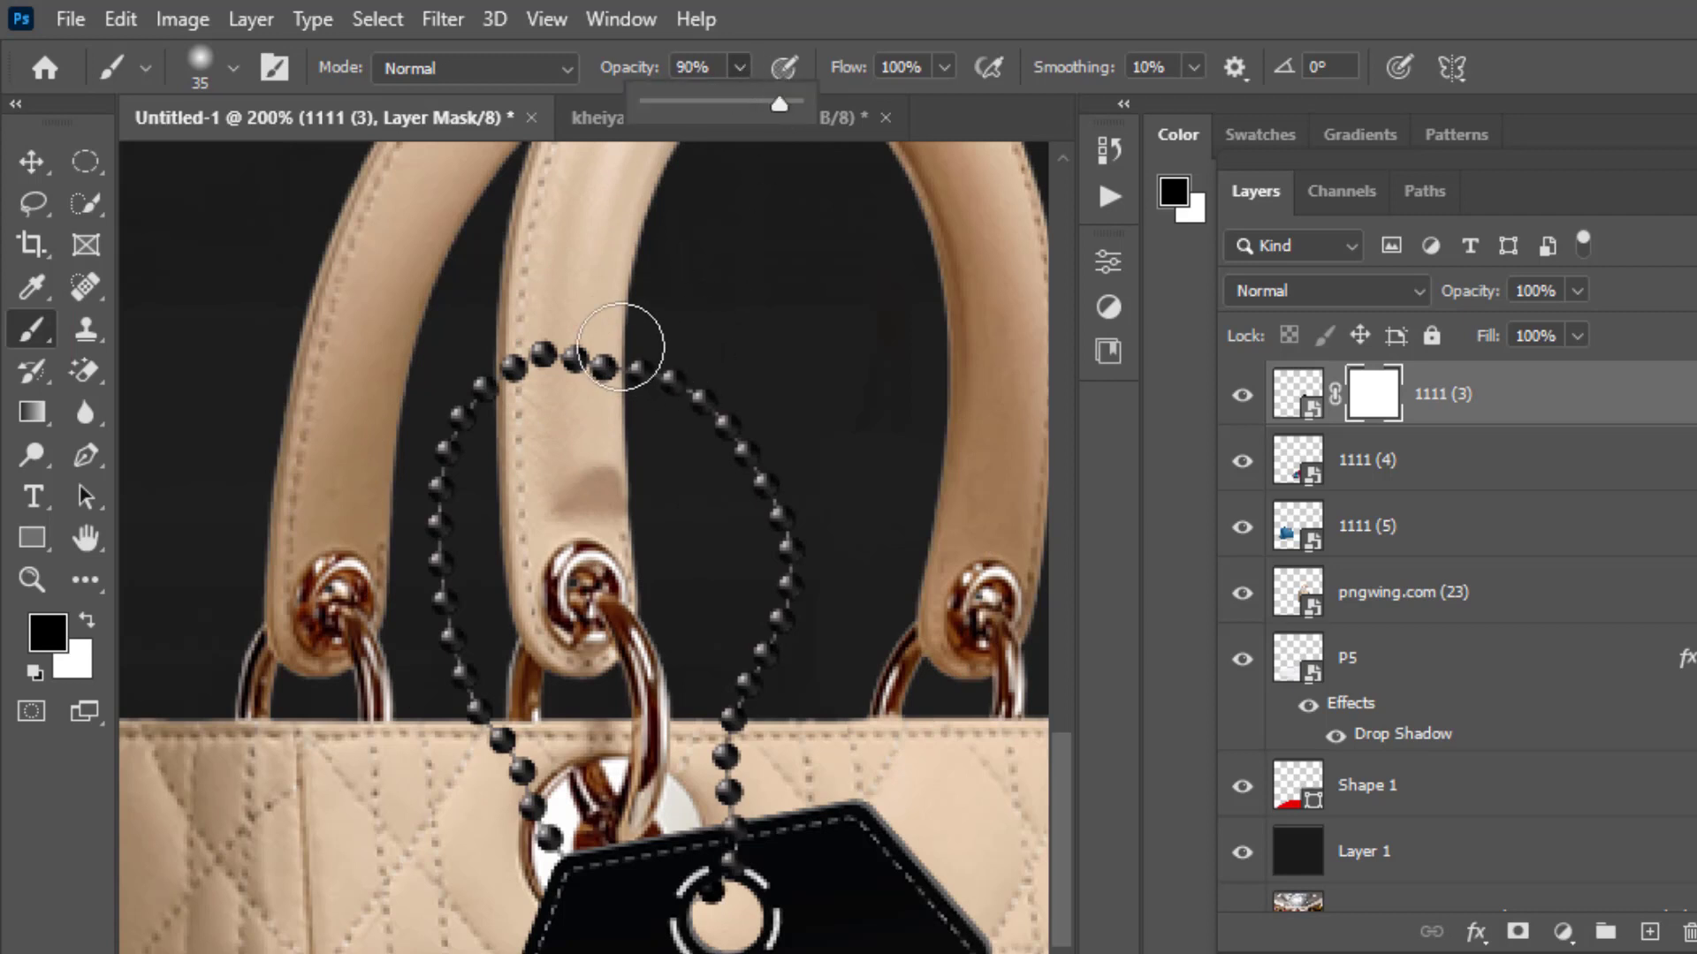
mouse_move(619, 353)
left_mouse_down()
mouse_move(544, 358)
mouse_move(527, 341)
mouse_move(595, 341)
left_mouse_up()
key("bracketleft")
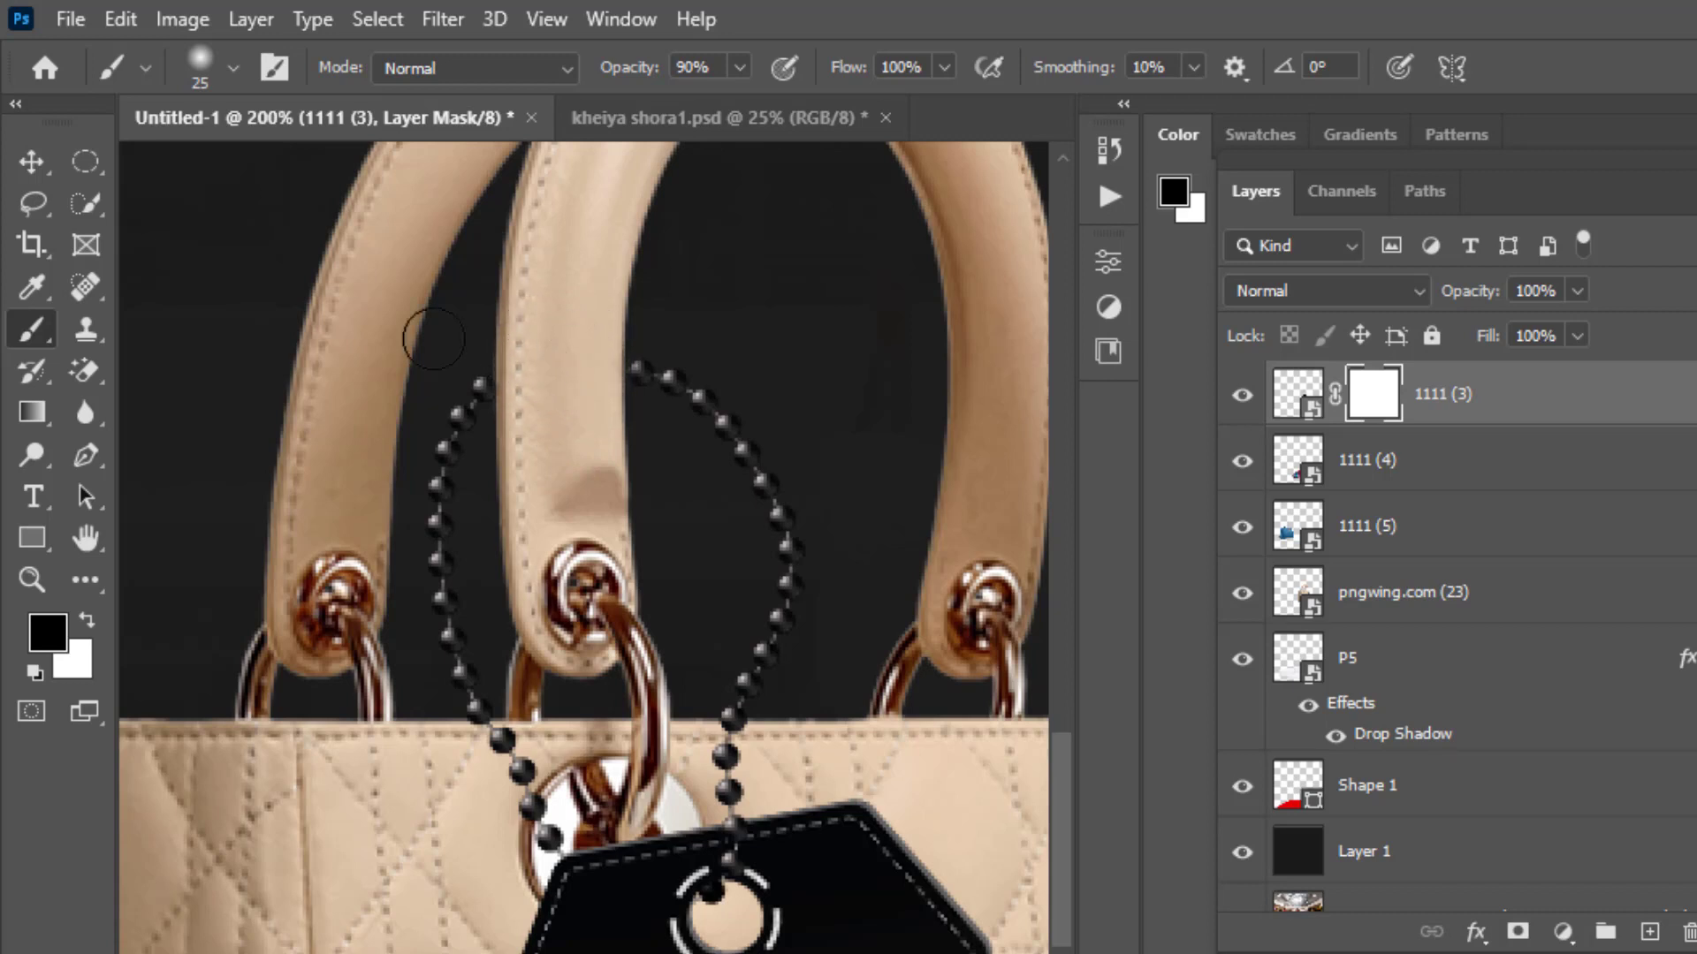
scroll(371, 442, "down", 2)
Bring the 1111 (1) Black Friday tag onto the blue bag and shrink it
key("v")
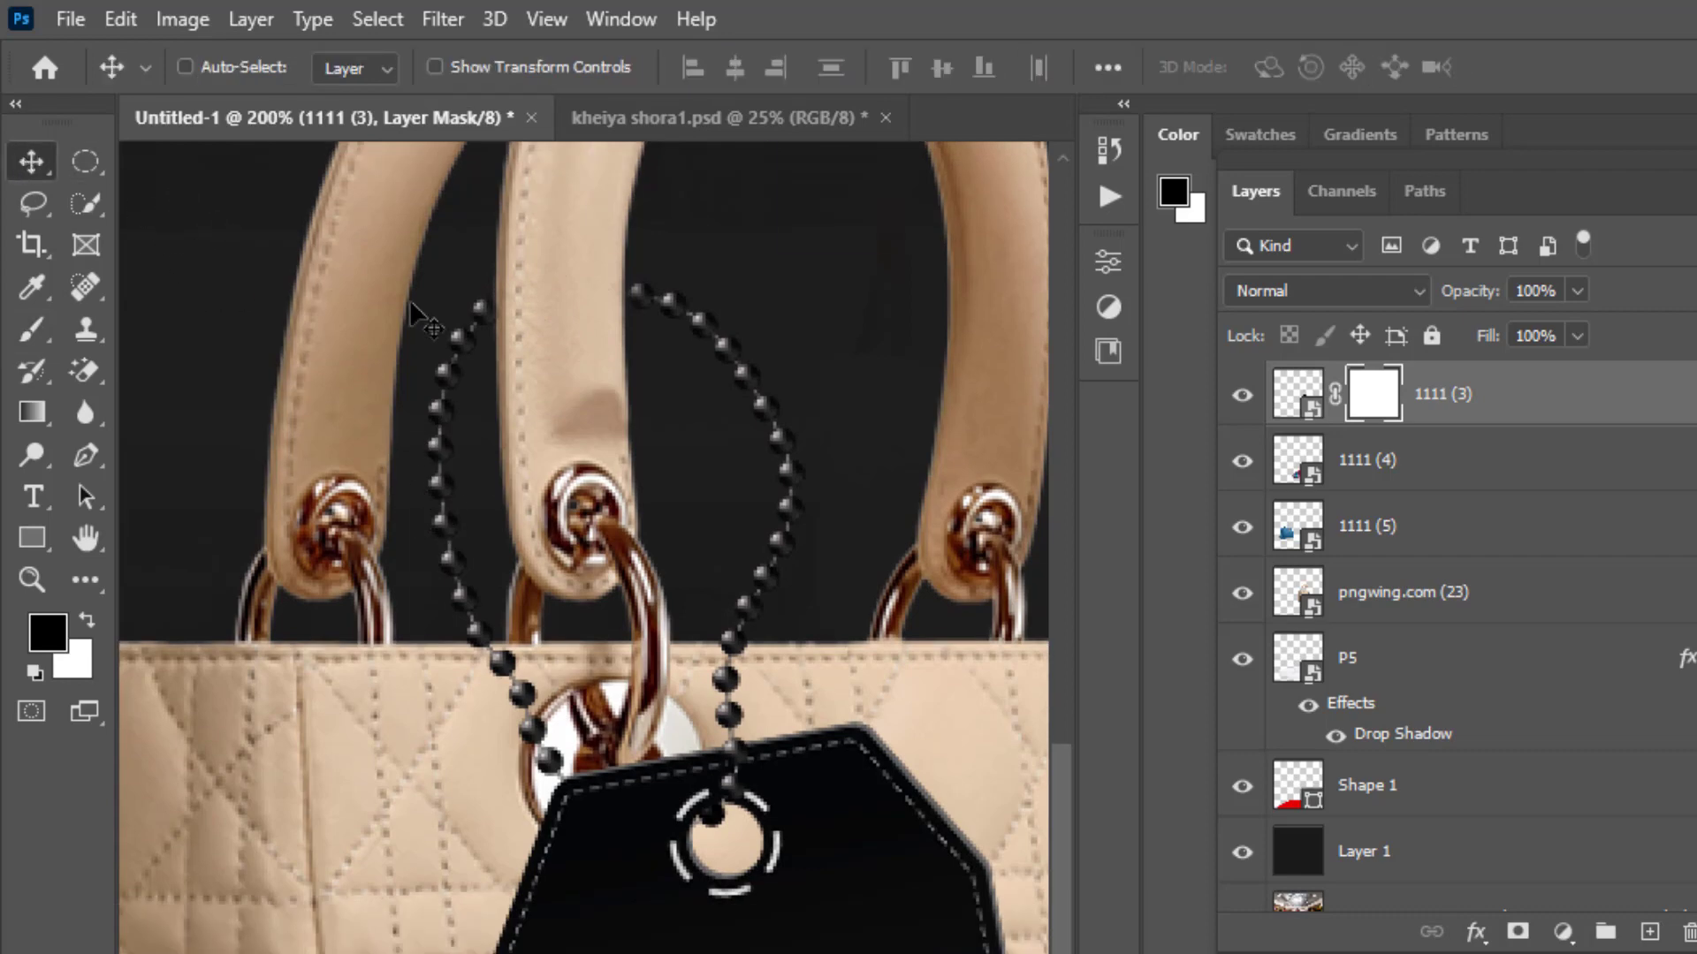
key("ctrl+minus")
key("ctrl+minus")
key("ctrl+minus")
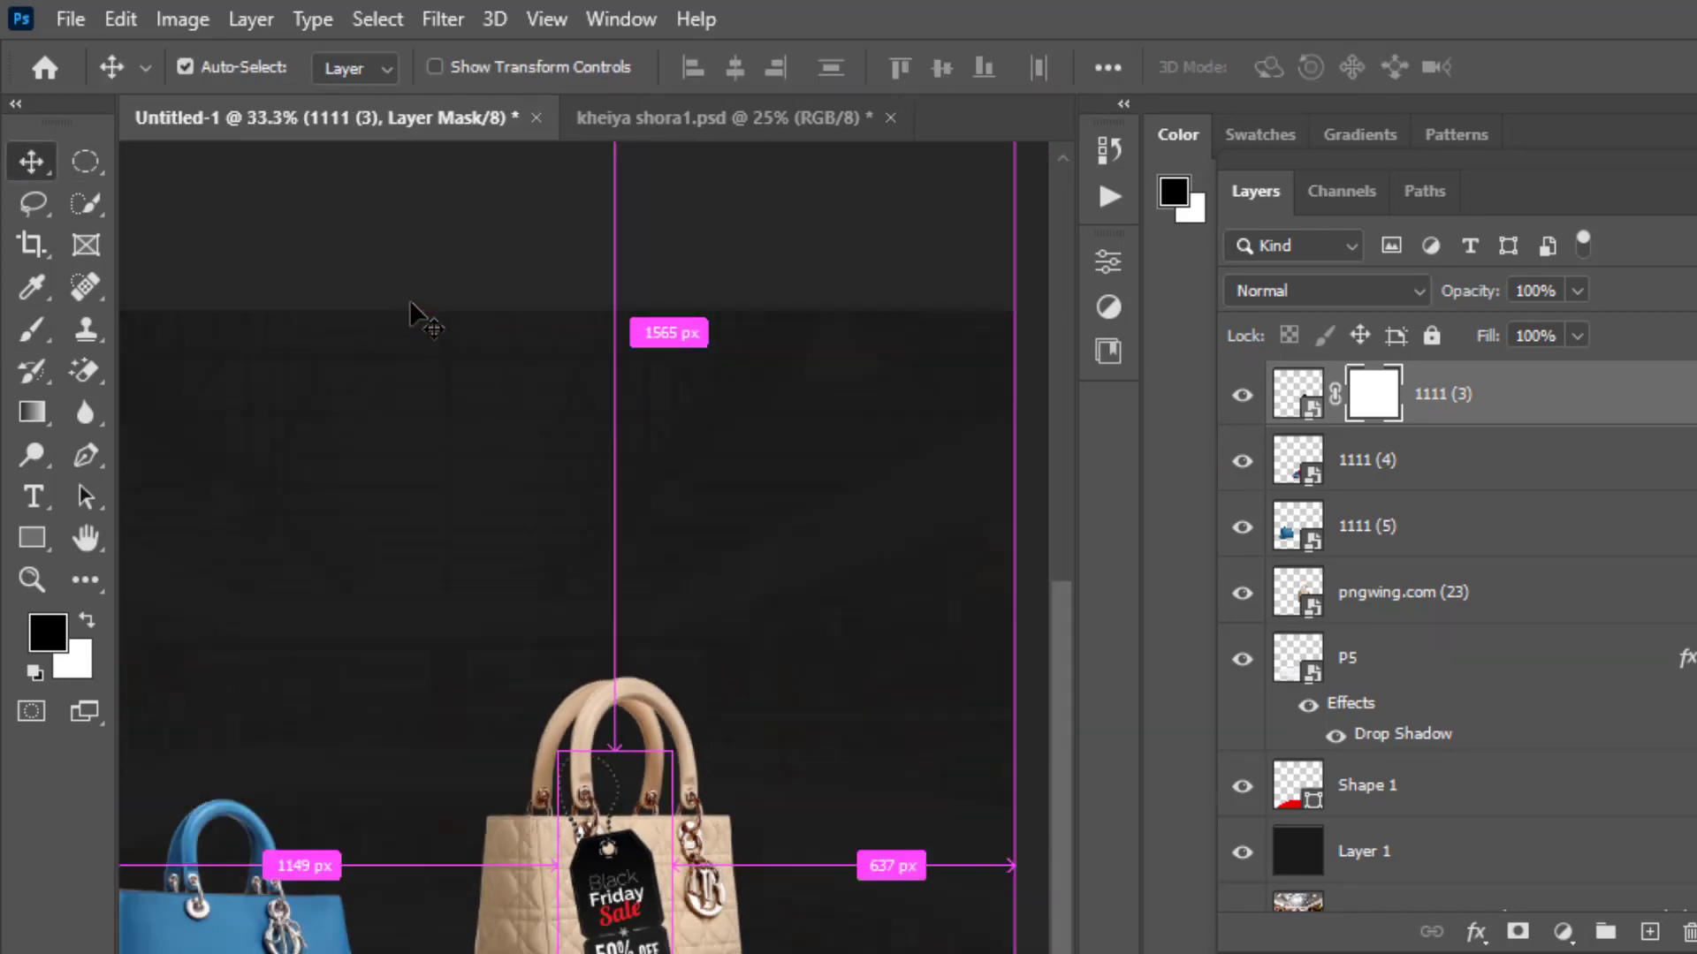
key("ctrl+semicolon")
key("ctrl+plus")
left_click_drag(404, 507, 579, 399)
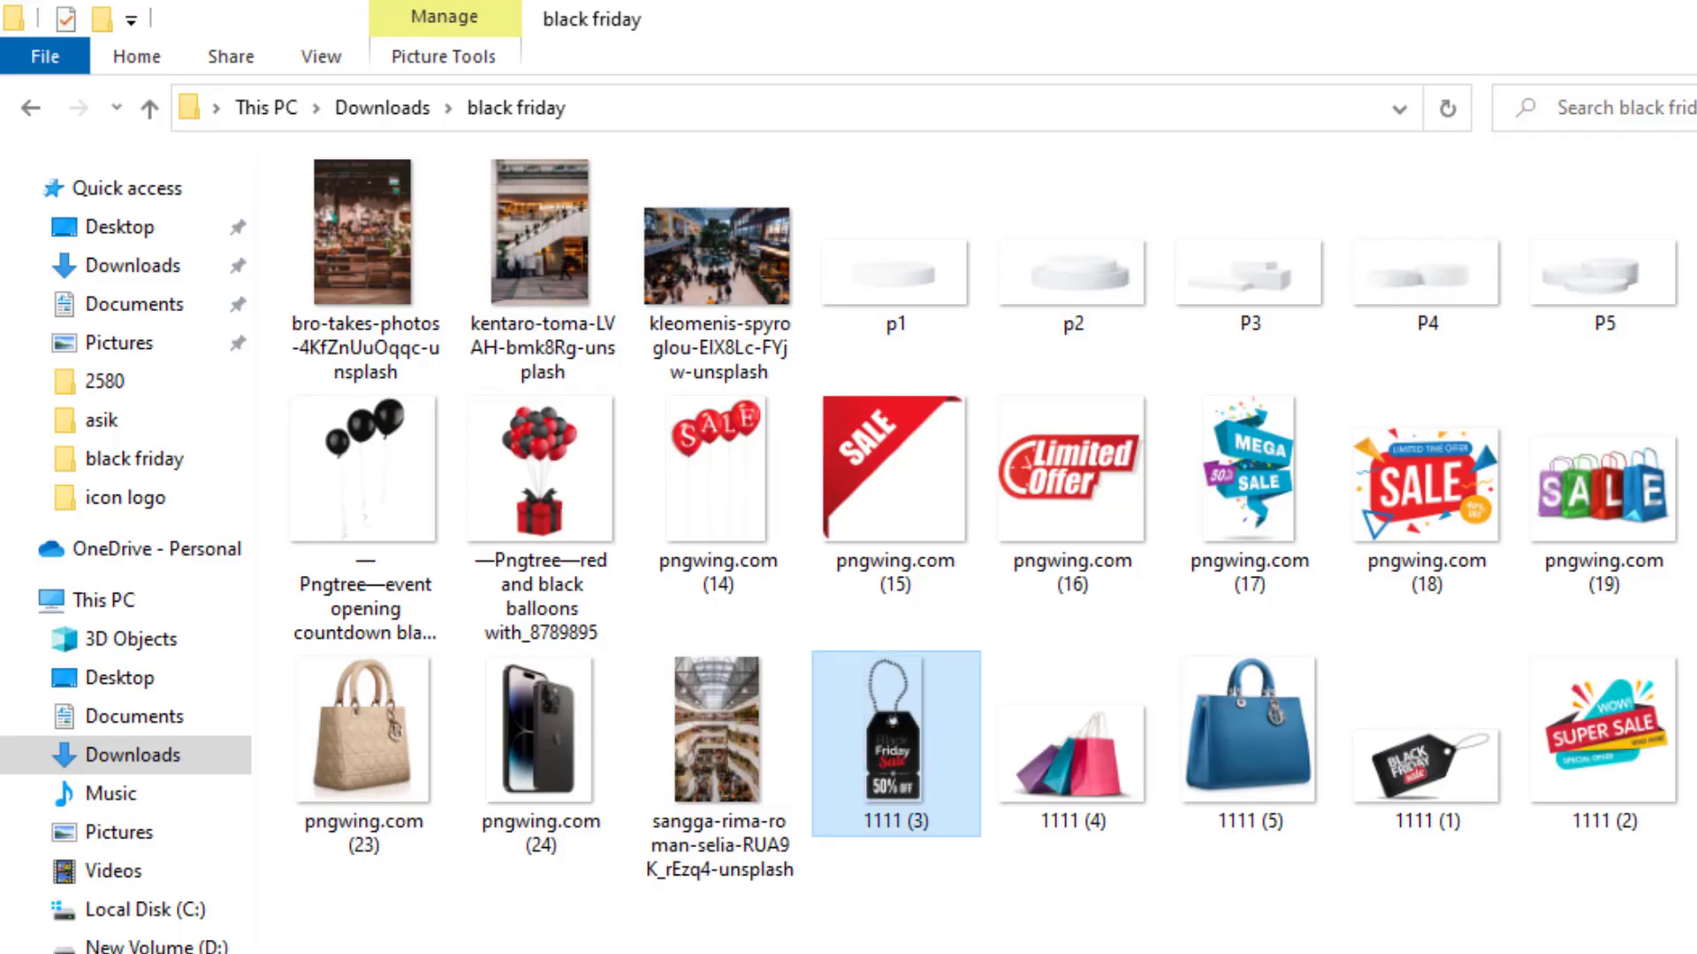
left_click_drag(1426, 769, 423, 737)
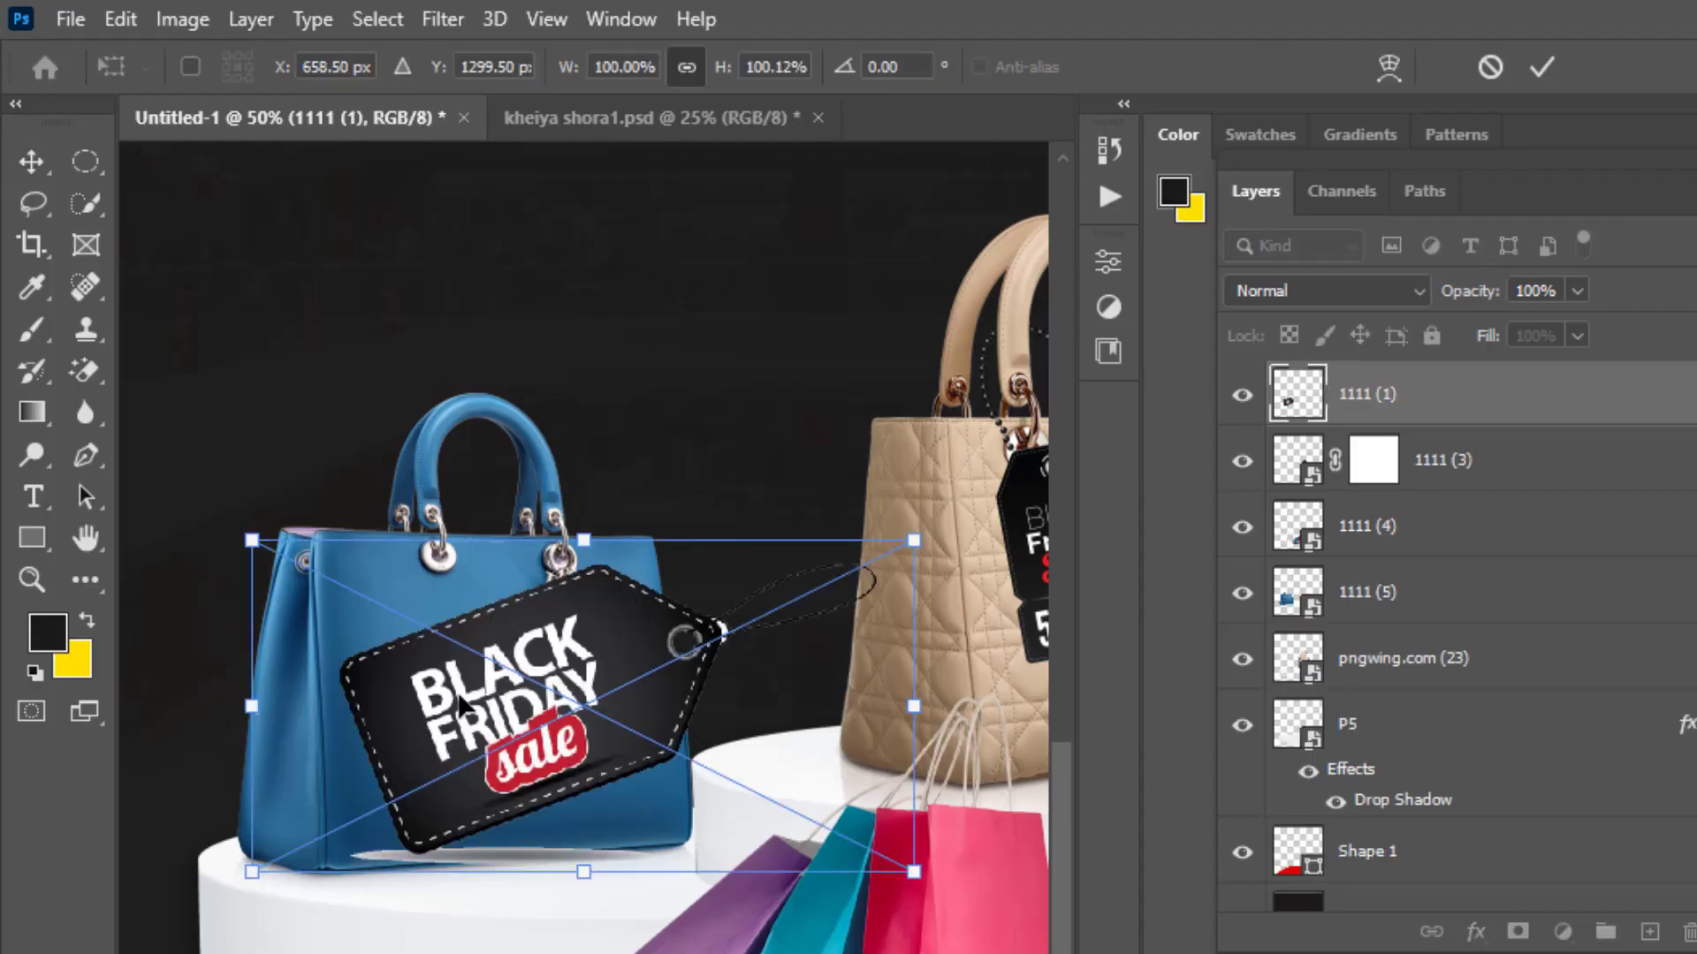
mouse_move(459, 704)
left_mouse_down()
mouse_move(548, 502)
mouse_move(549, 719)
left_mouse_up()
left_click_drag(566, 778, 619, 654)
mouse_move(739, 588)
left_mouse_down()
mouse_move(669, 628)
mouse_move(825, 545)
left_mouse_up()
Resize the tag and position it on the blue bag's upper-left corner
left_click_drag(624, 653, 516, 651)
key("ctrl+plus")
key("ctrl+plus")
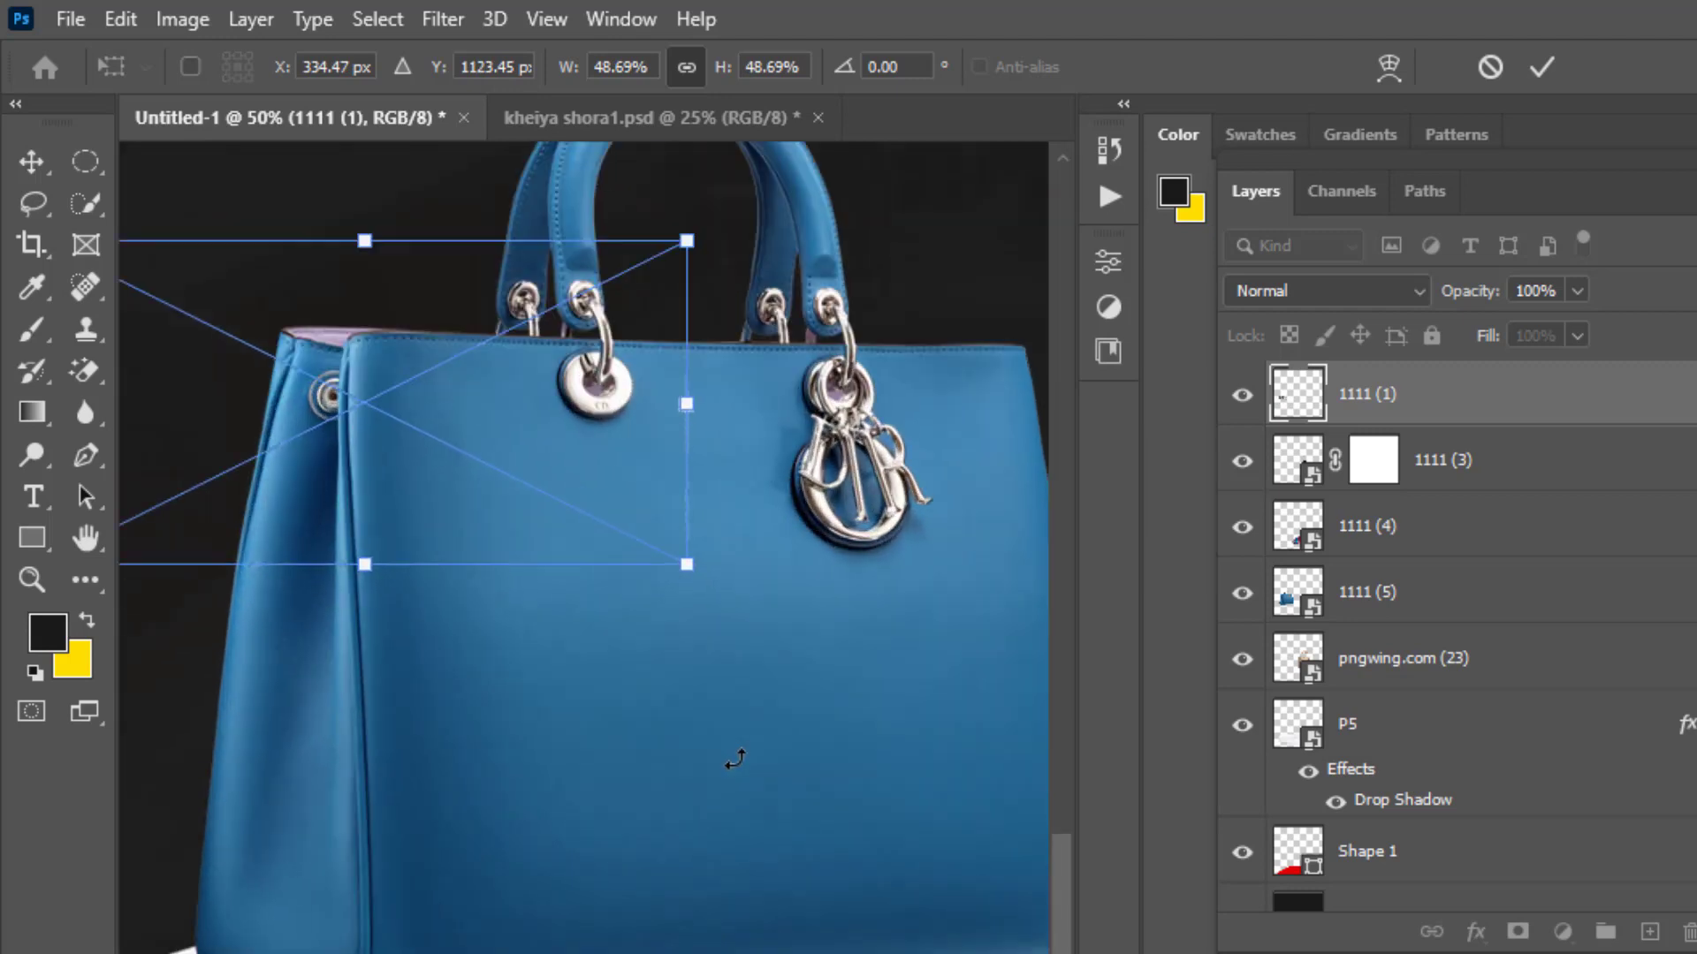
key("ctrl+plus")
key("ctrl+plus")
left_click_drag(488, 718, 465, 661)
left_click(32, 162)
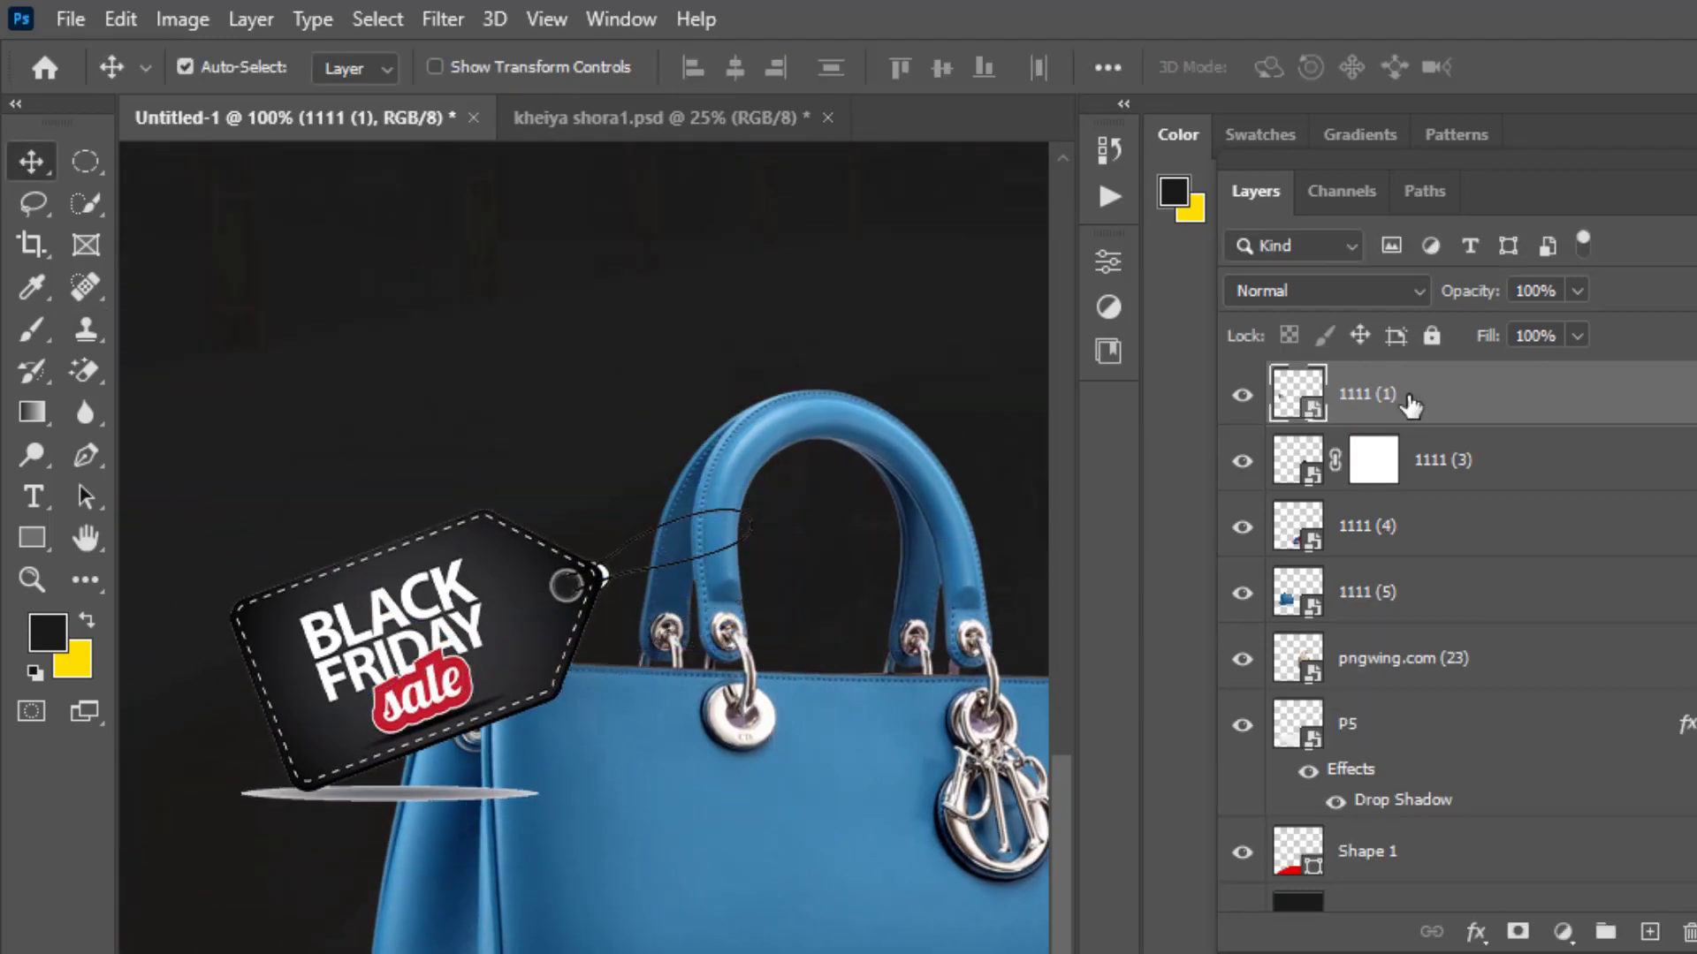
Mask the 1111 (1) tag layer to brush out the grey streak beneath it
left_click(1515, 930)
left_click(32, 334)
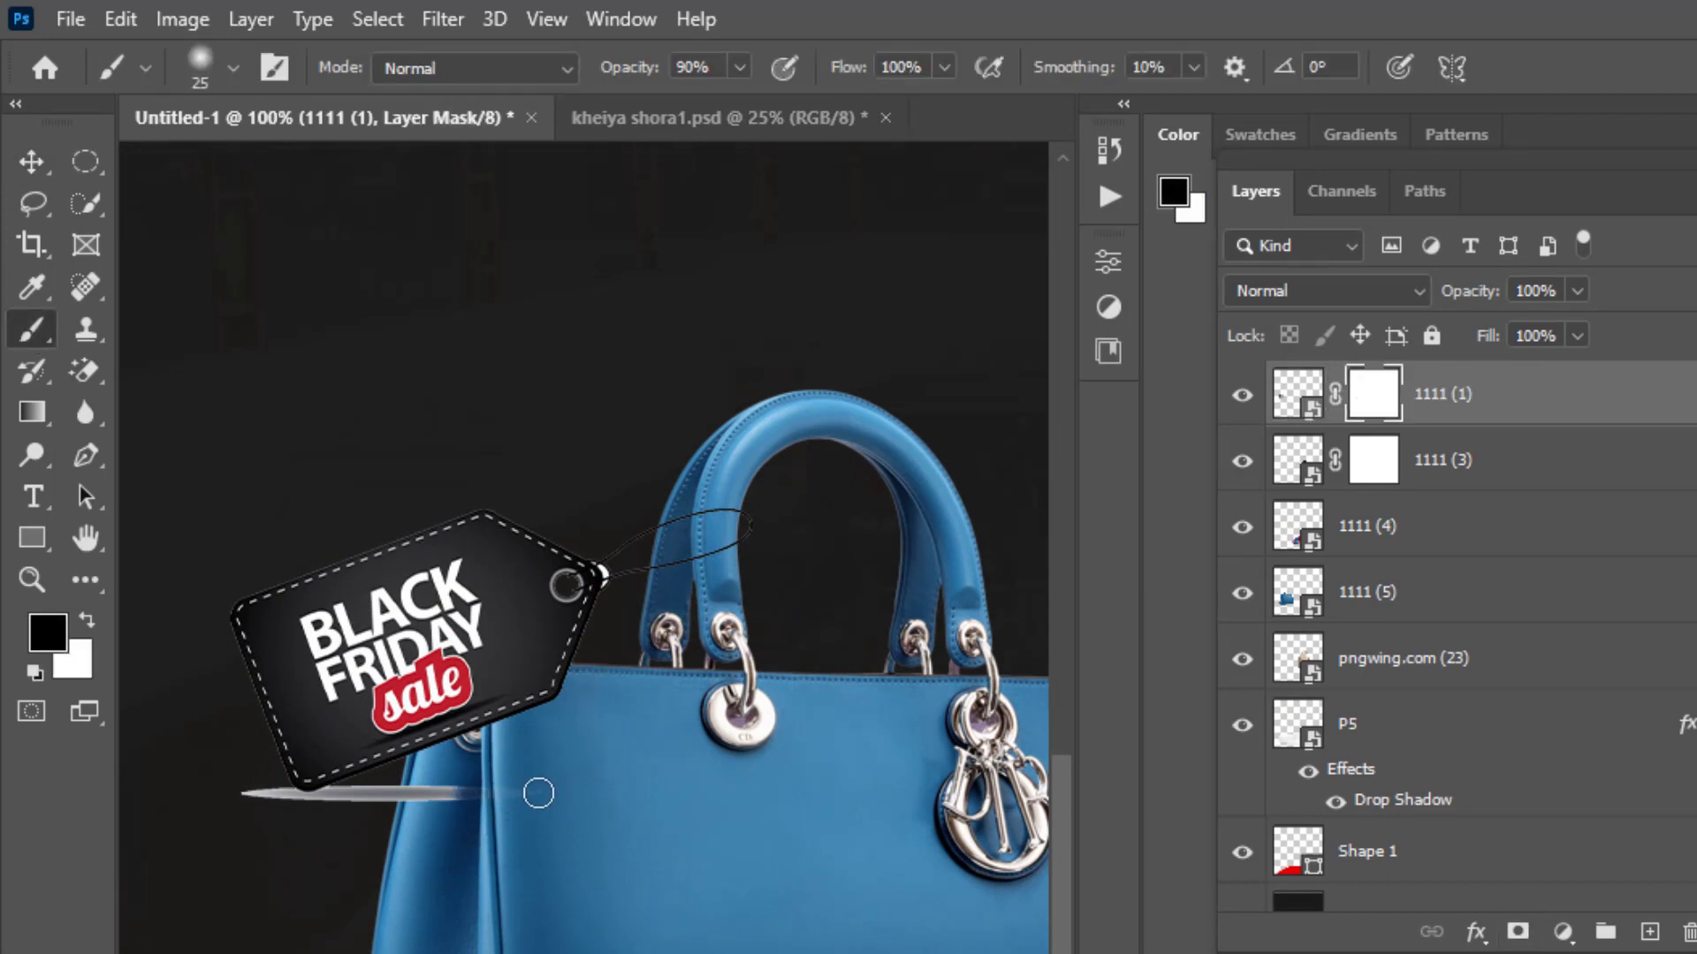
left_click_drag(538, 794, 432, 788)
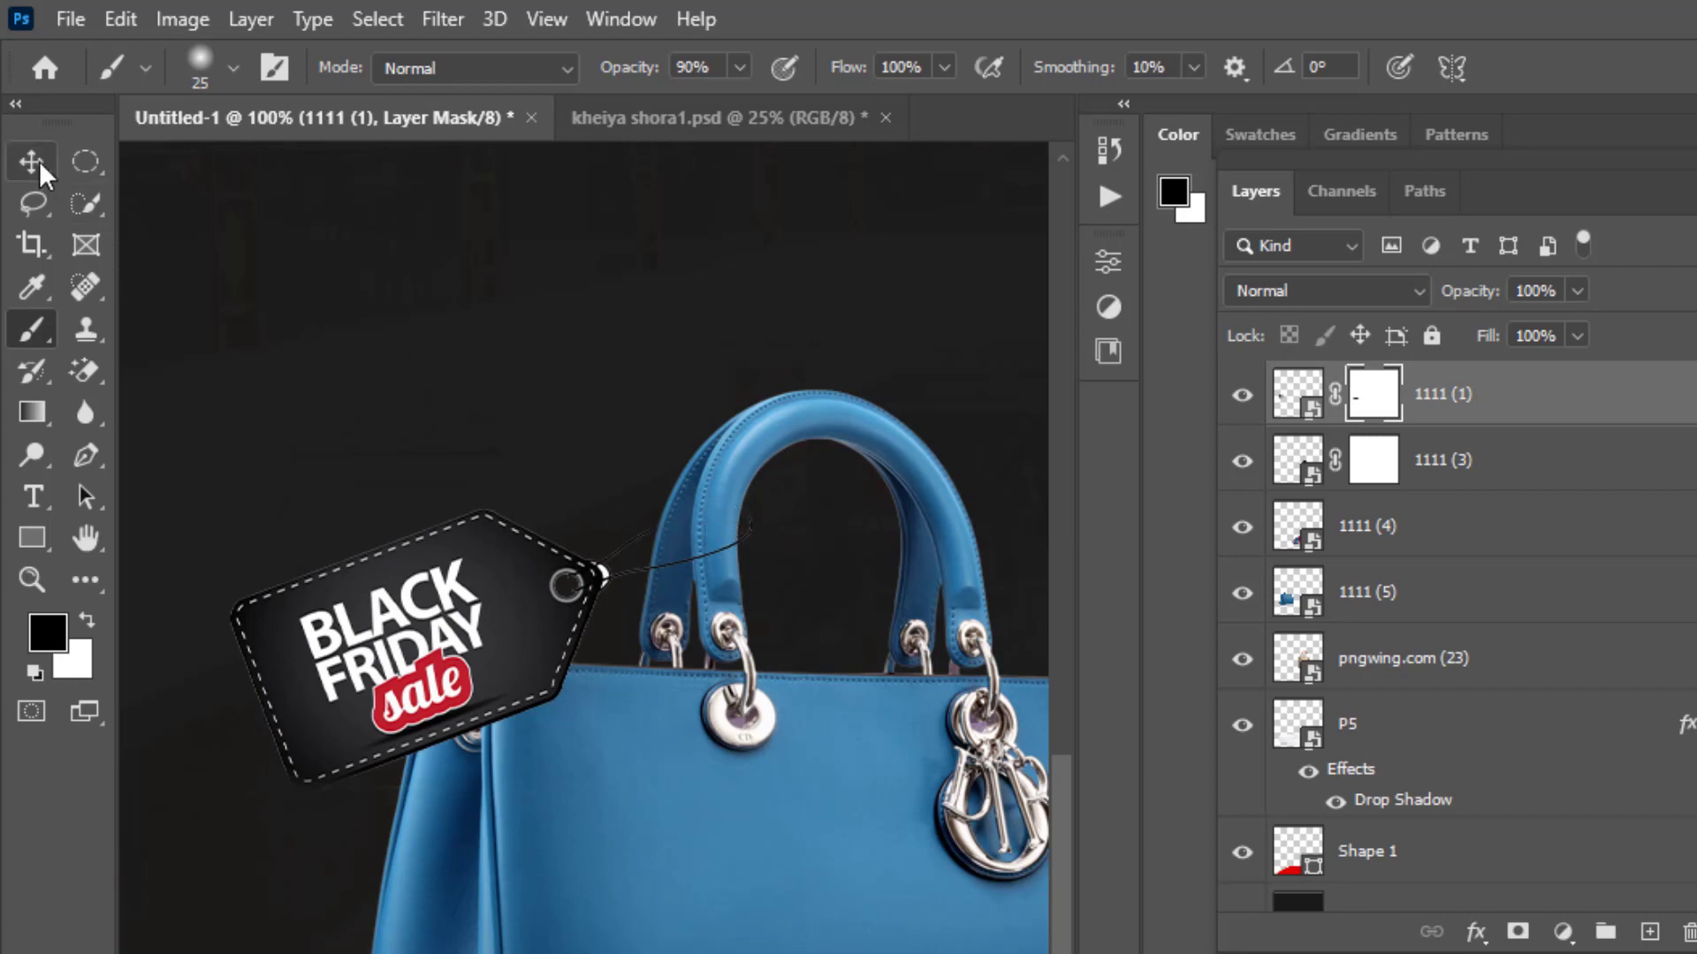
key("v")
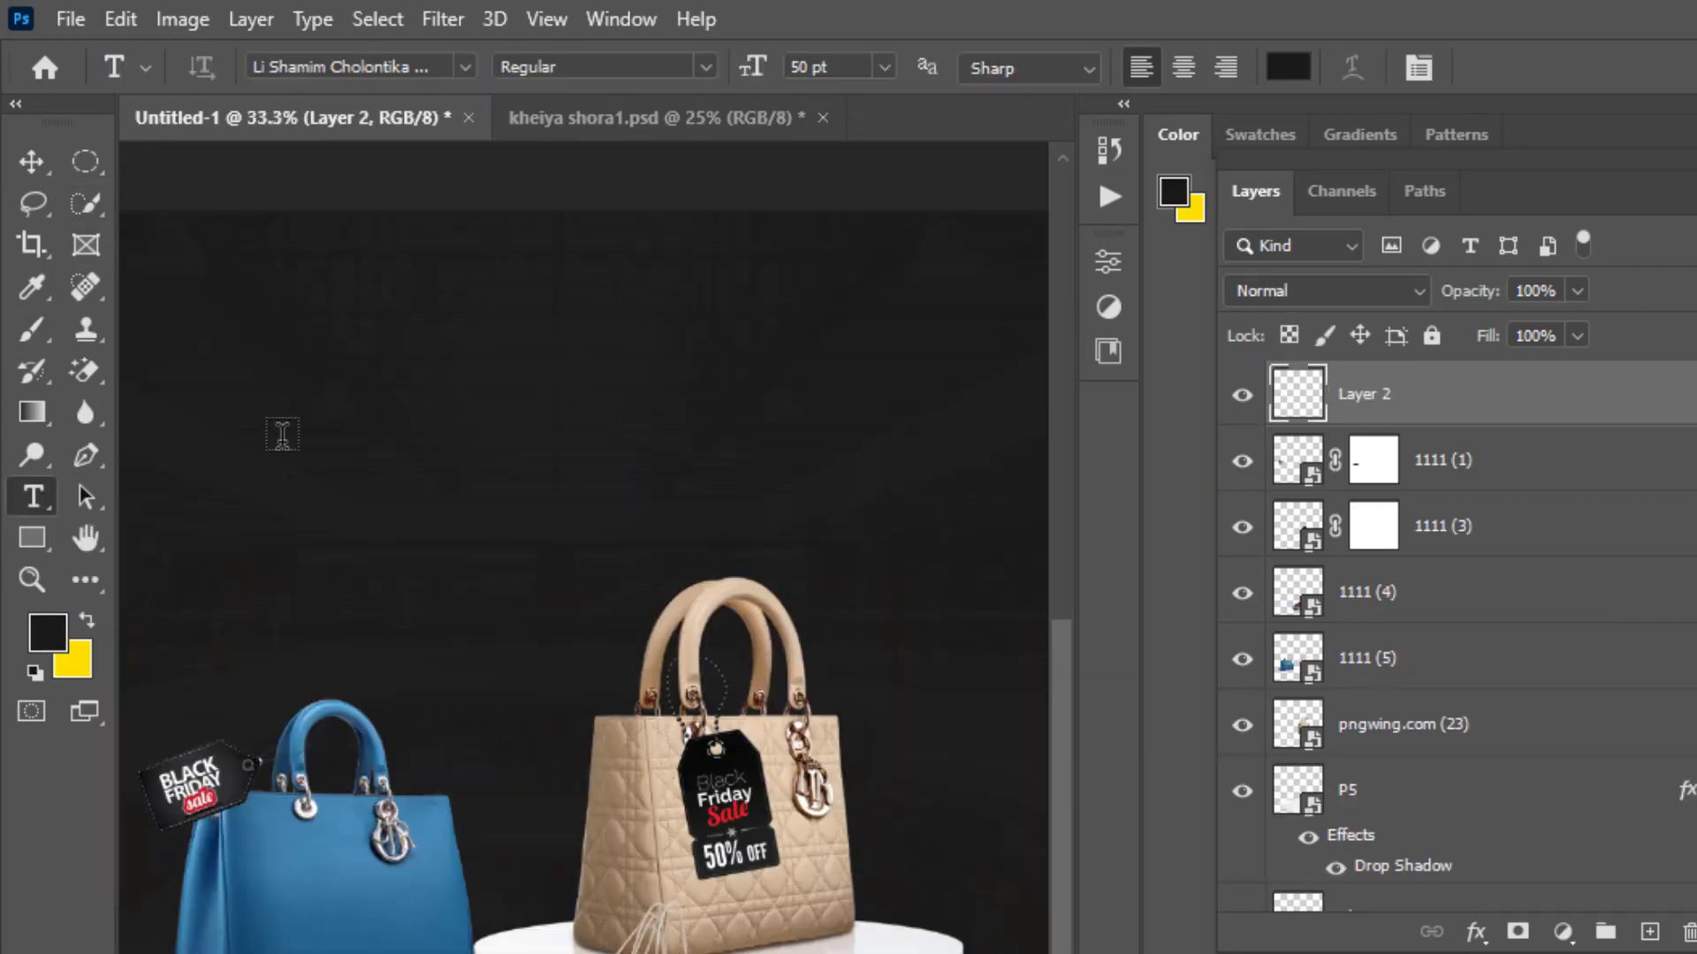
Add a BLACK text layer above the bags coloured white (#ffffff)
left_click(432, 411)
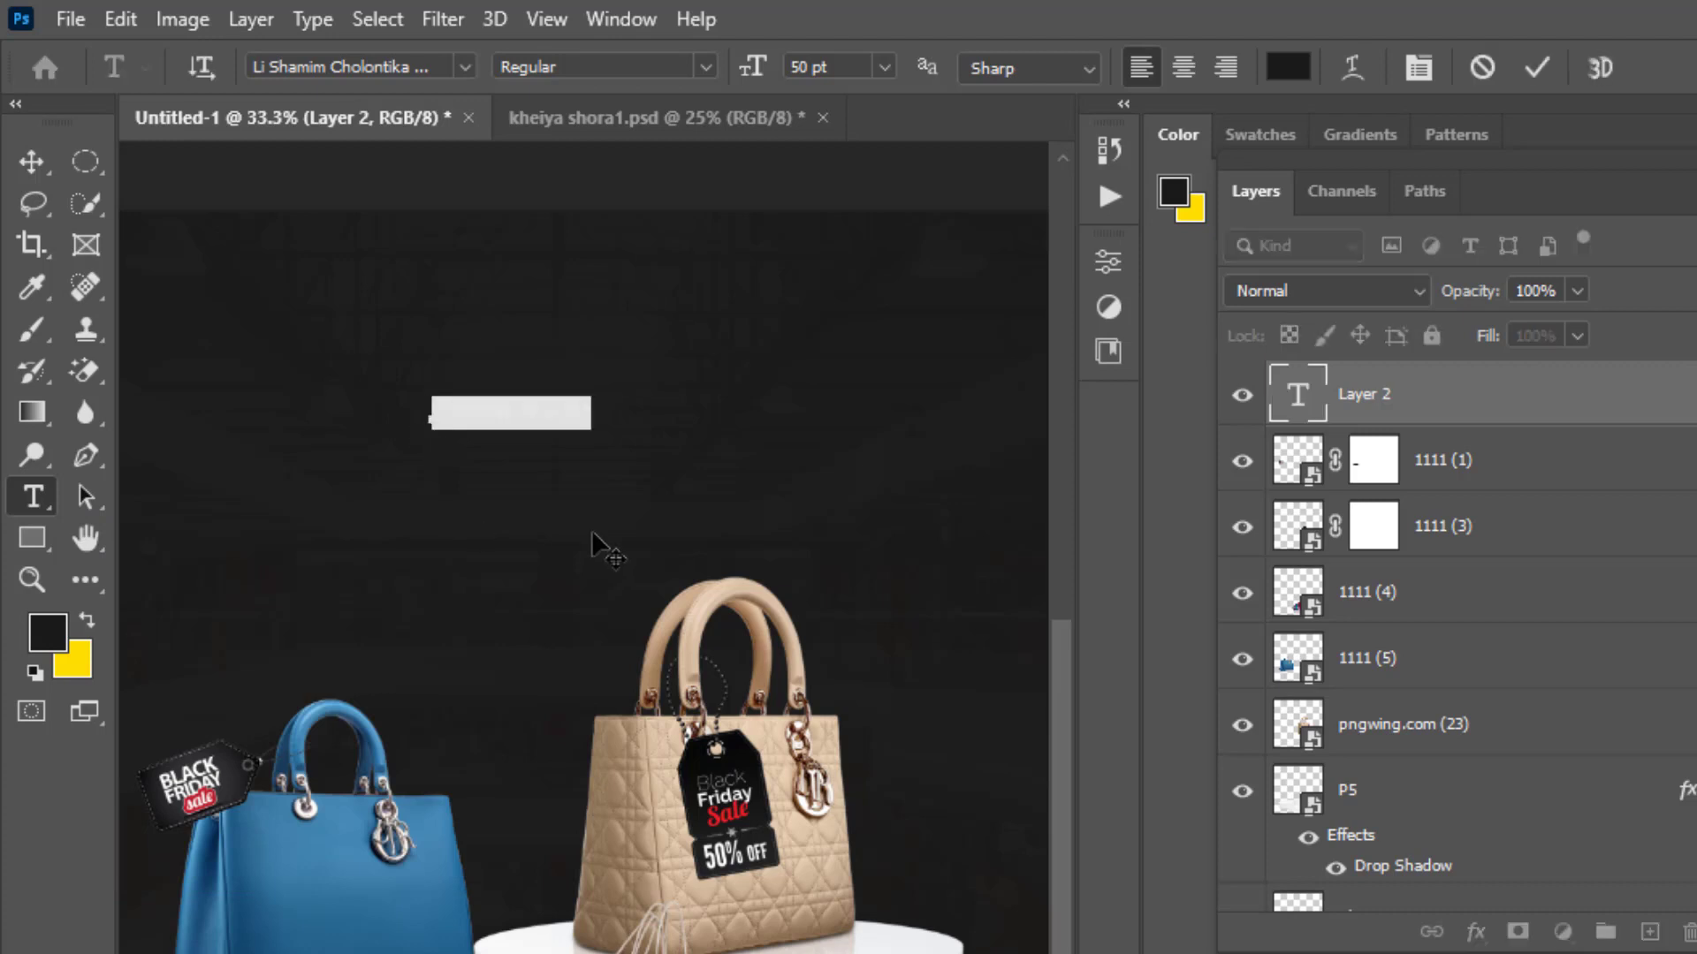
key("BackSpace")
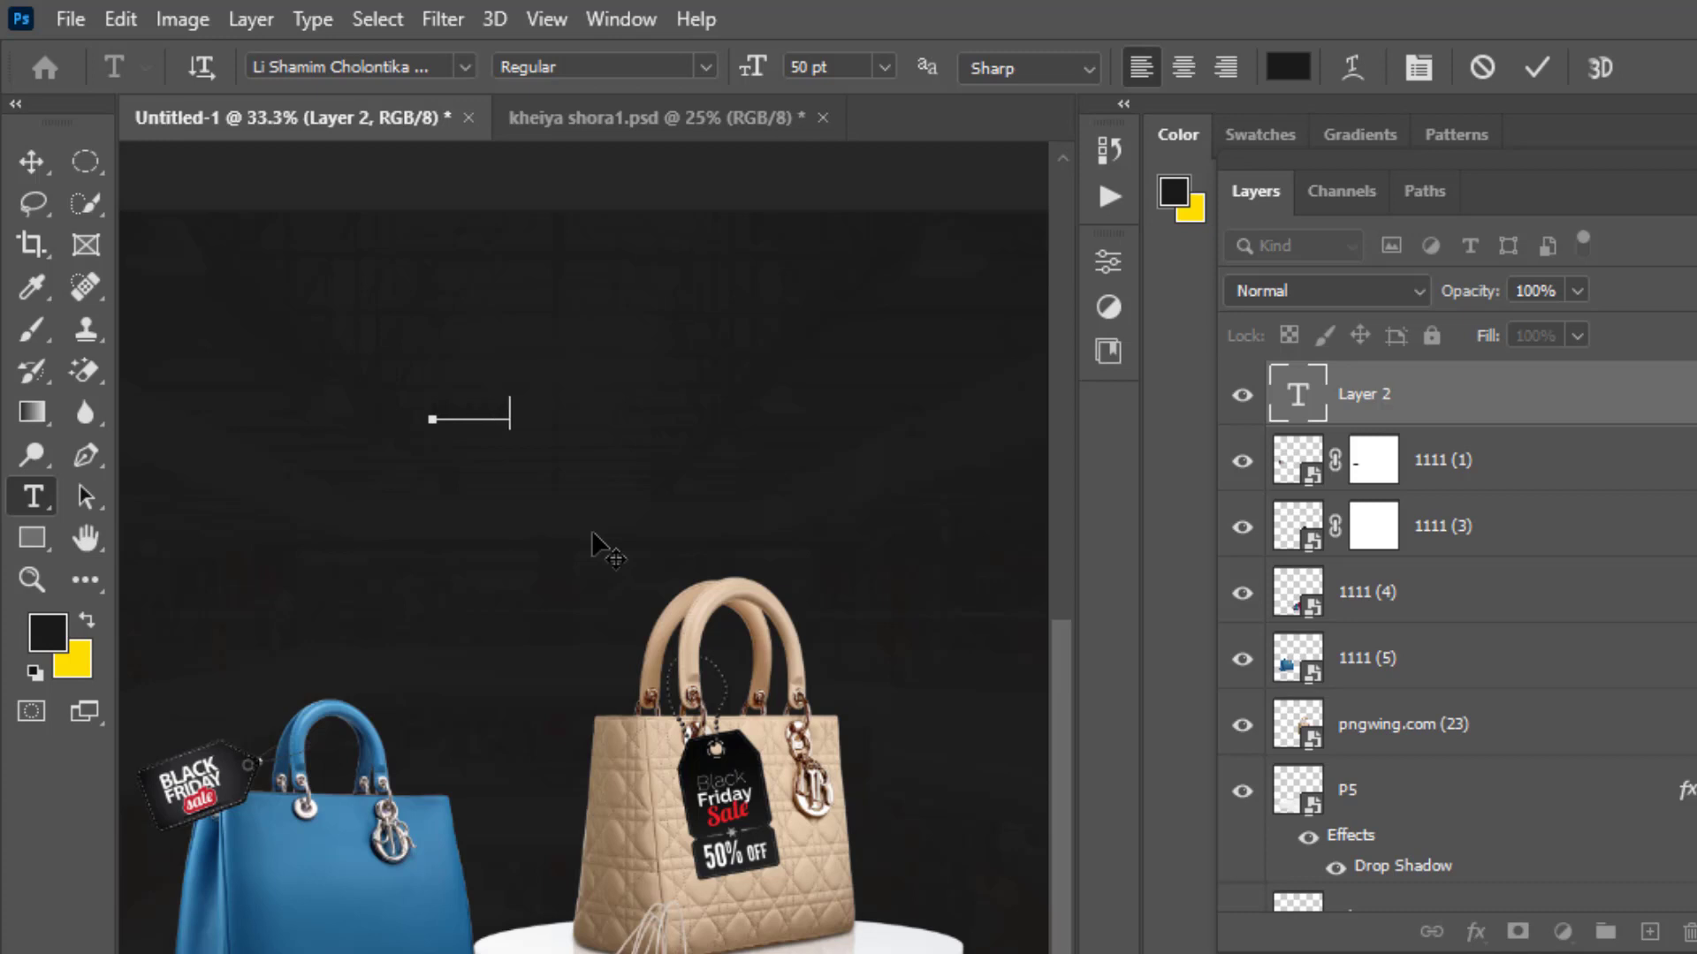
left_click(31, 161)
left_click(1108, 261)
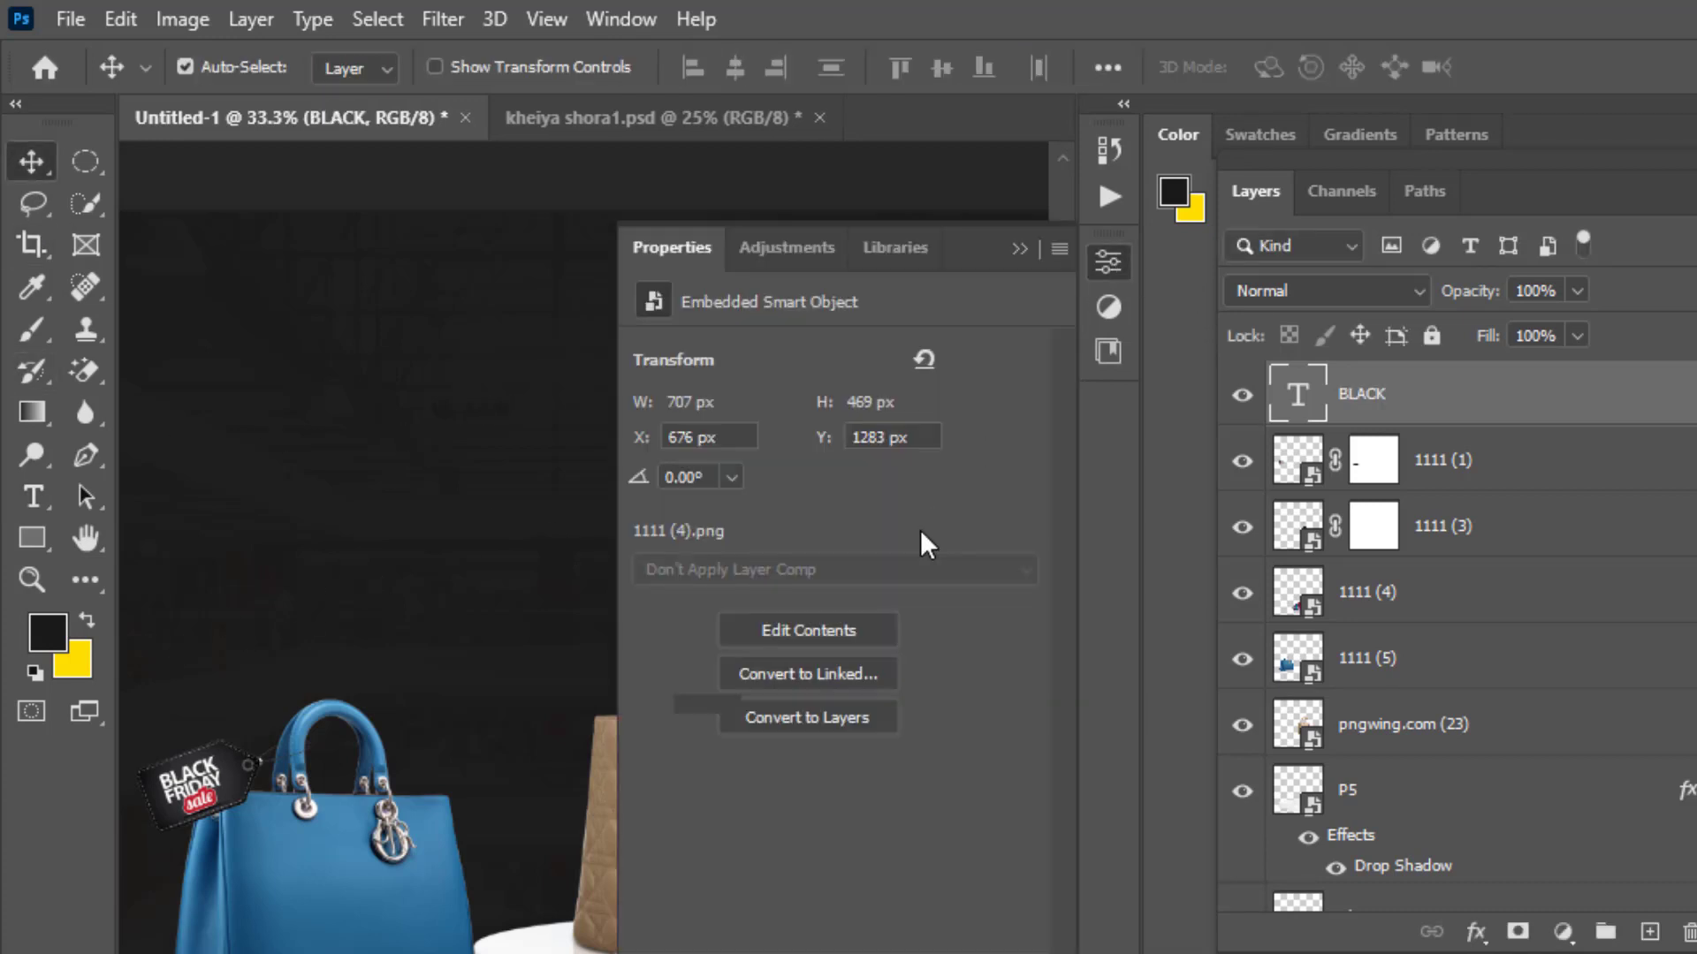
left_click(871, 742)
left_click_drag(321, 483, 172, 401)
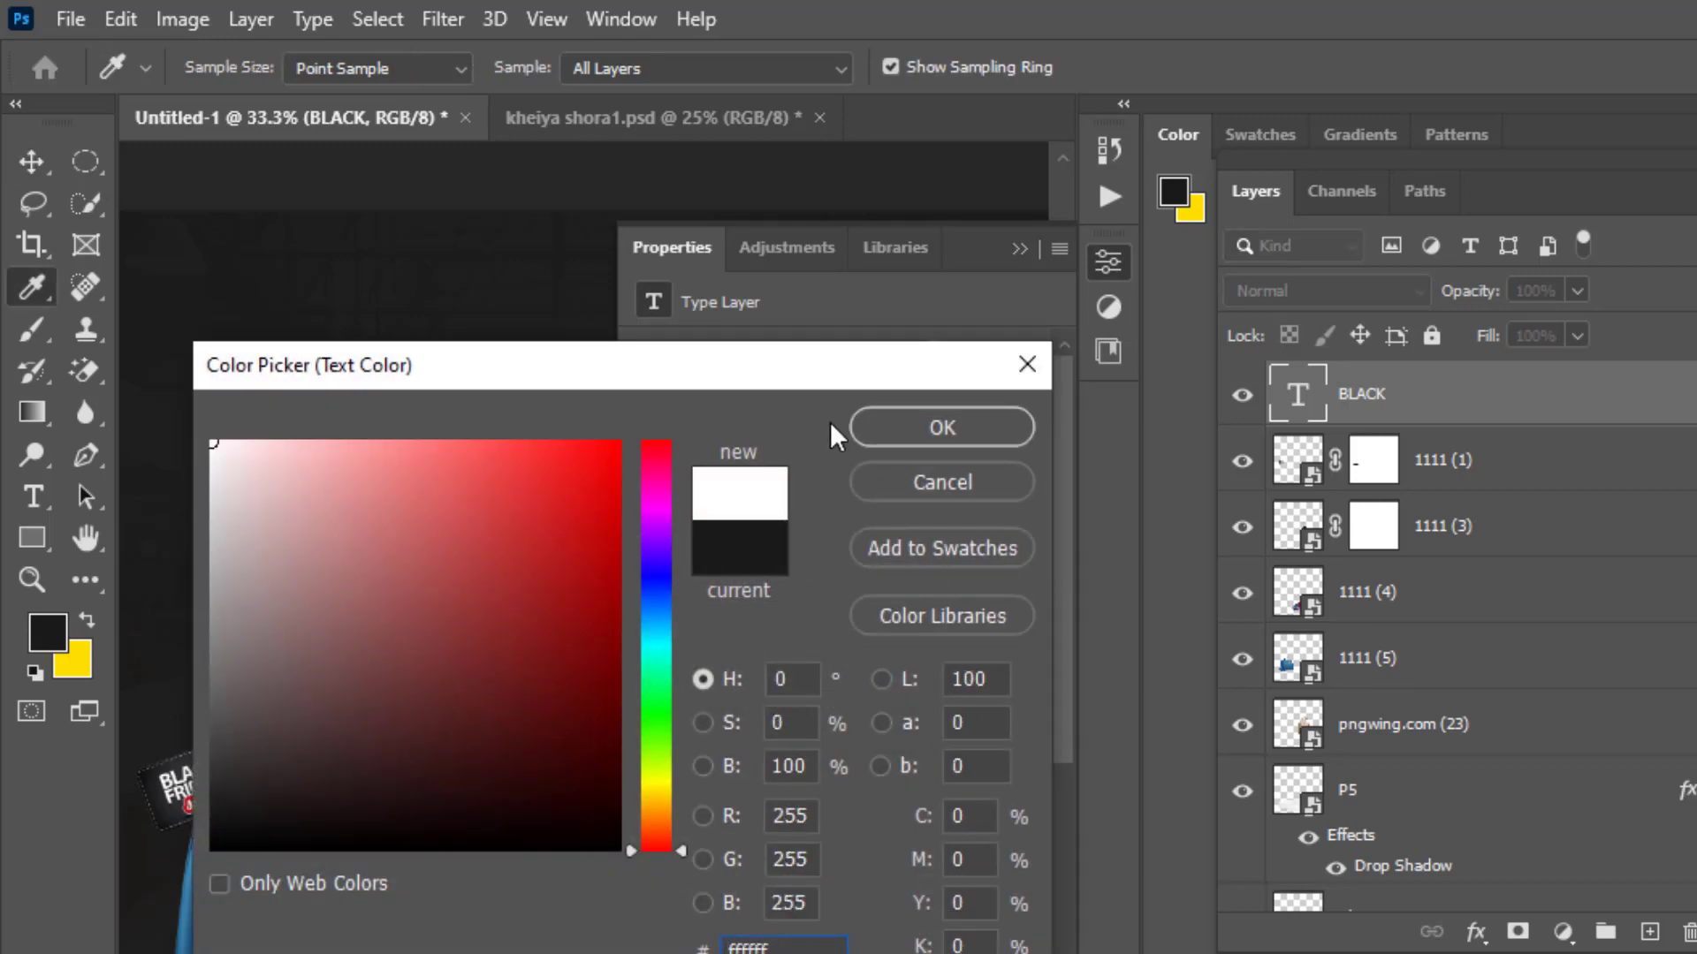
left_click(862, 430)
left_click(1020, 249)
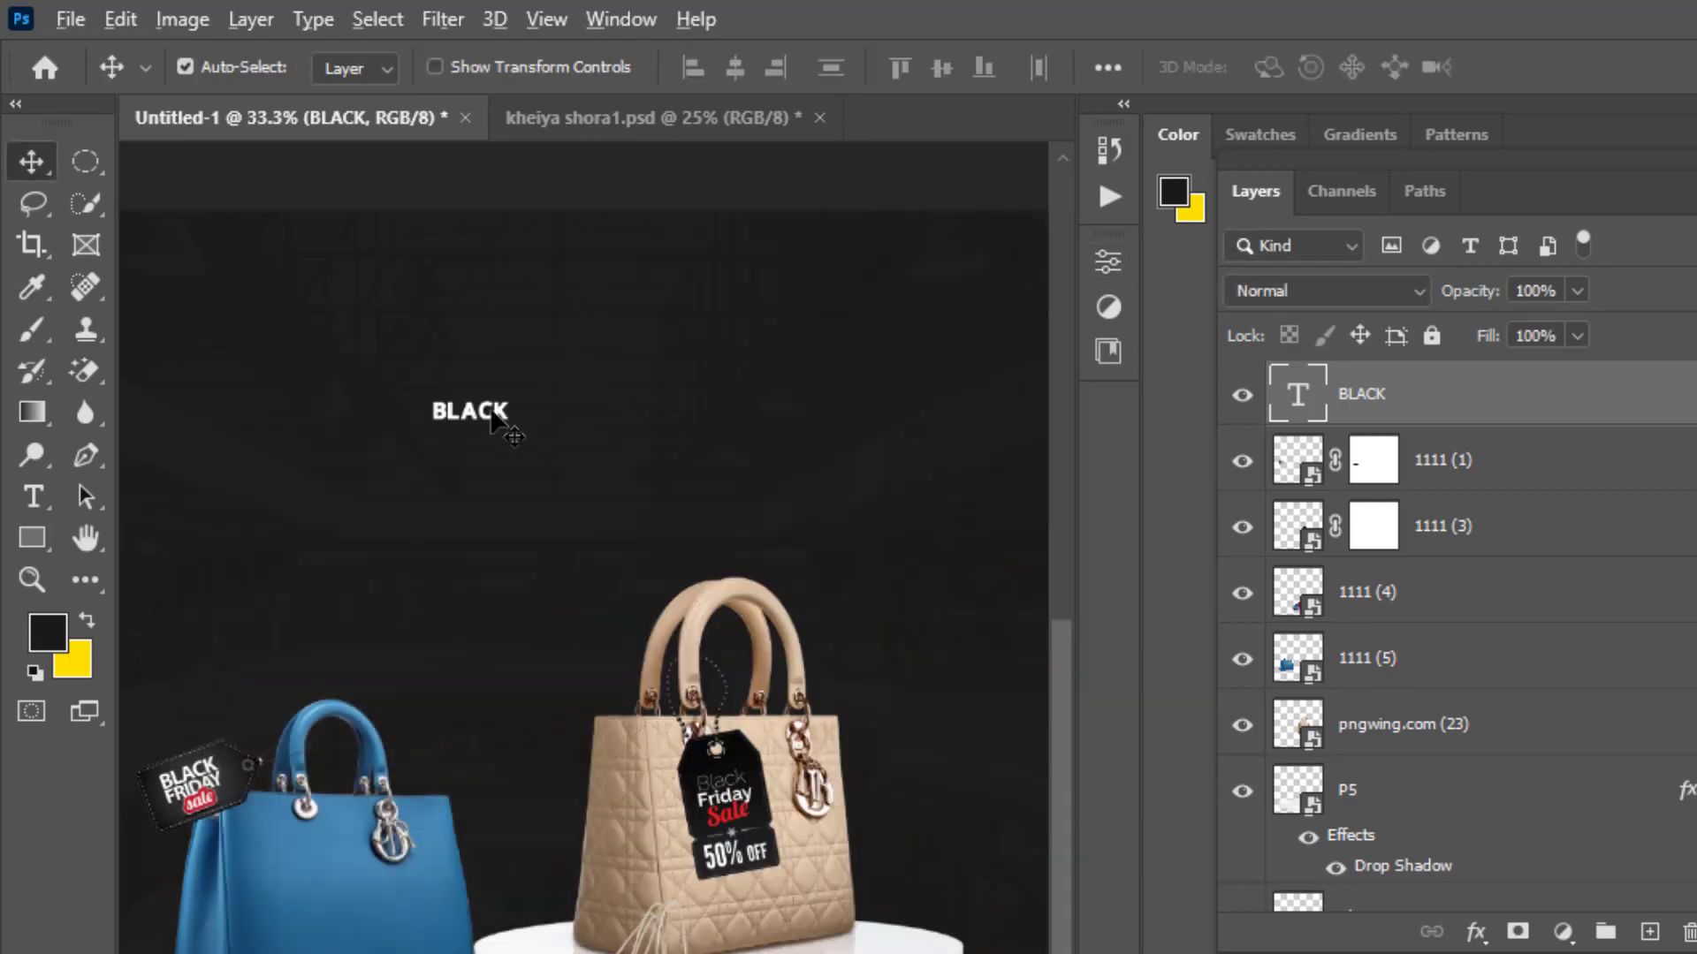
Duplicate BLACK below itself, retype it as FRIDAY, align it, and select both layers
left_click_drag(495, 420, 497, 459)
double_click(497, 452)
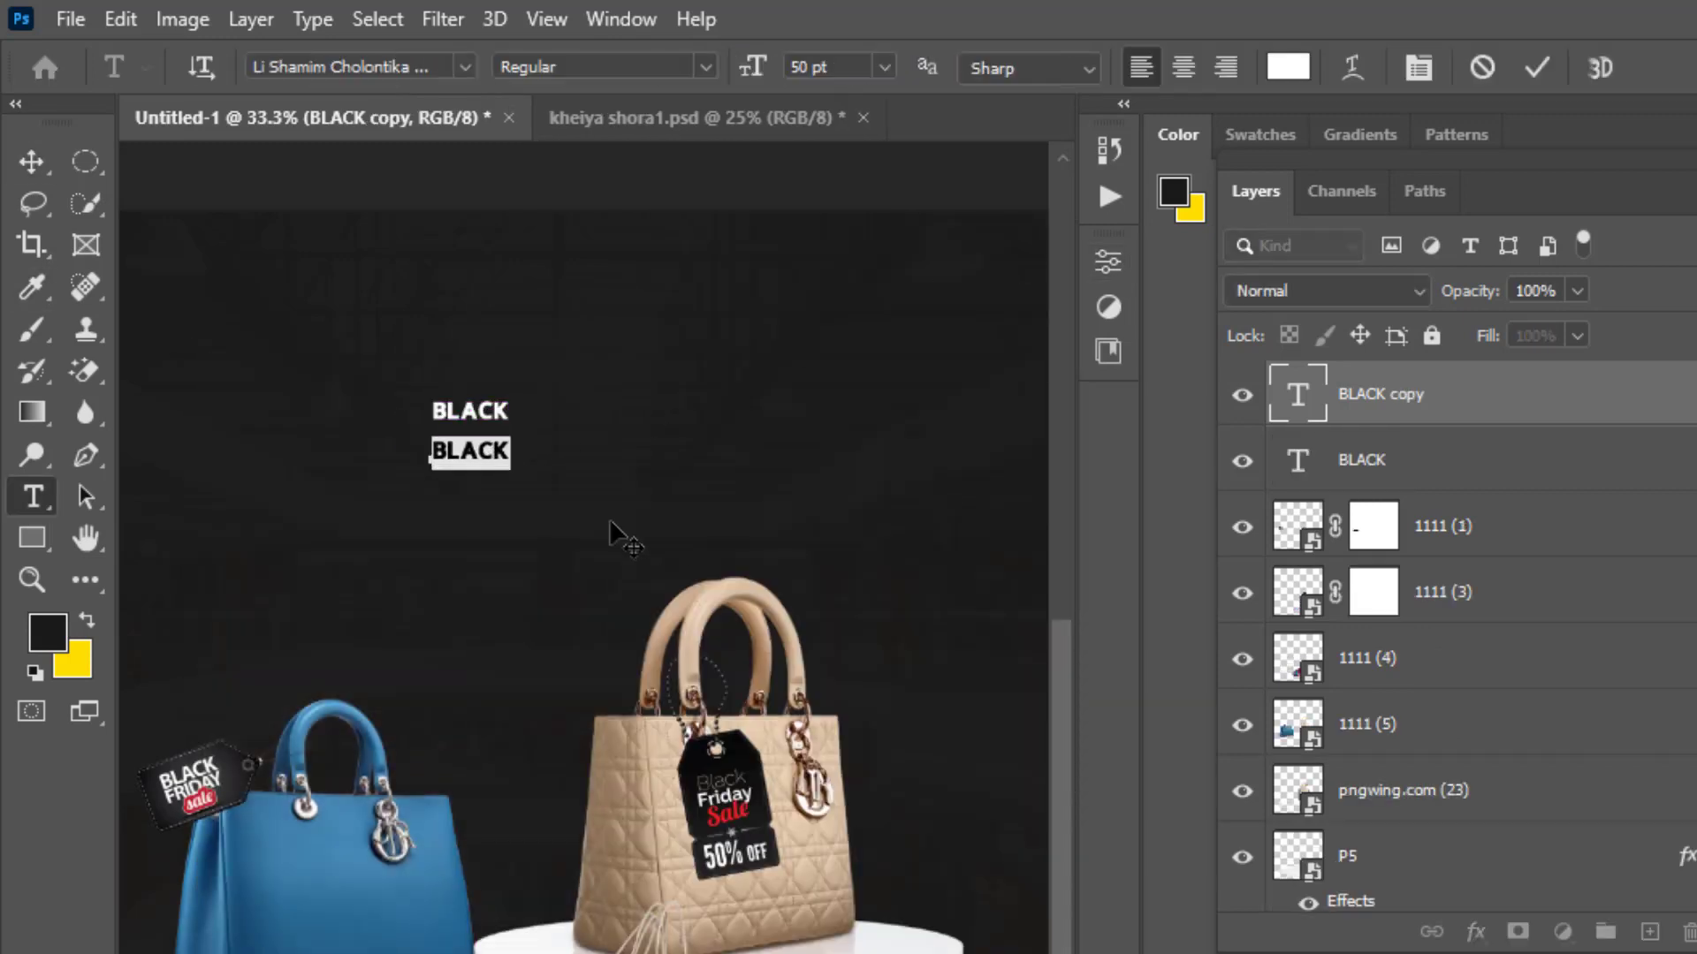
type("FRIDAY")
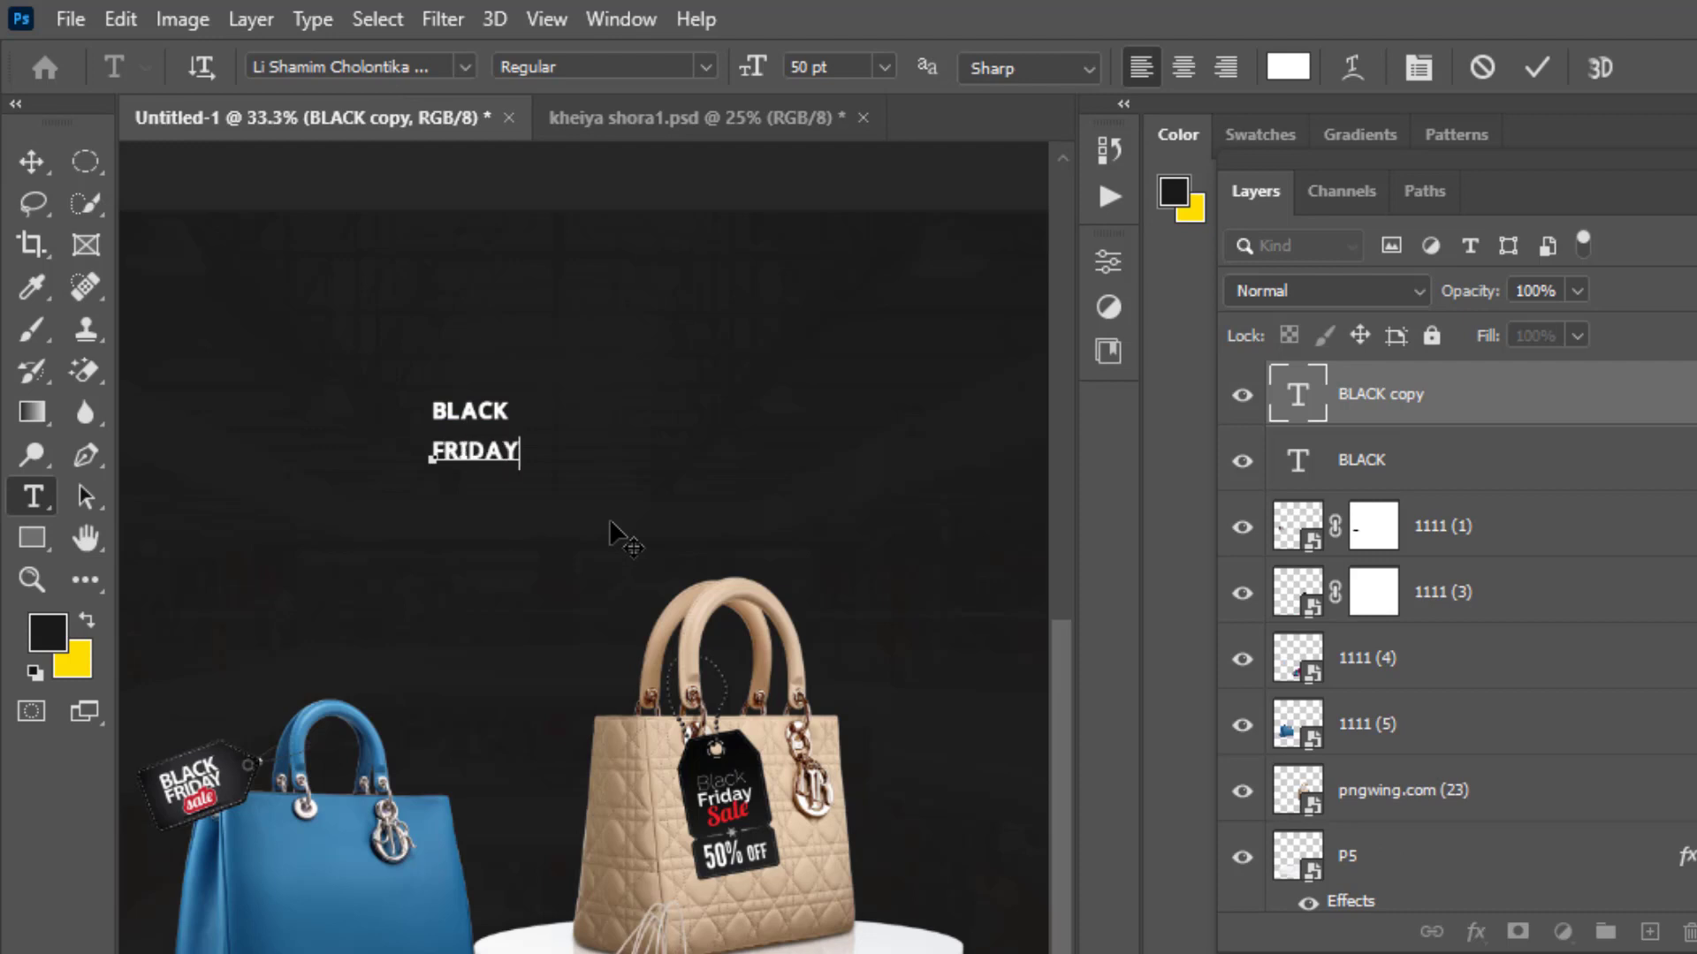
left_click(32, 162)
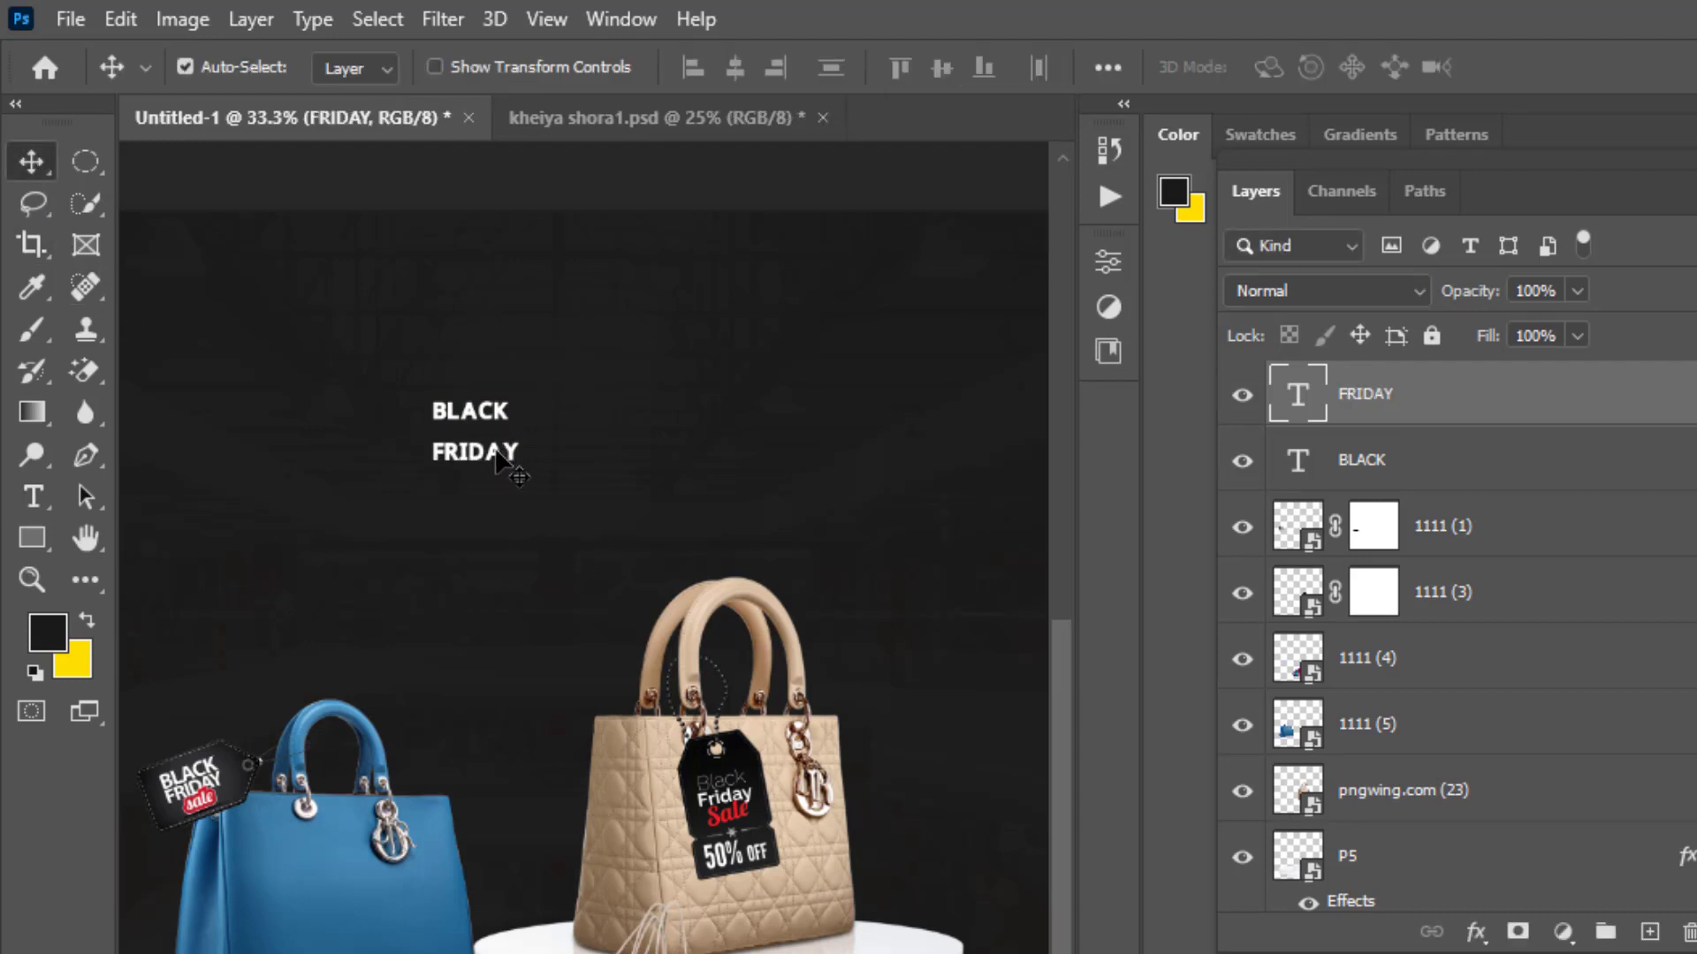
left_click_drag(496, 454, 491, 453)
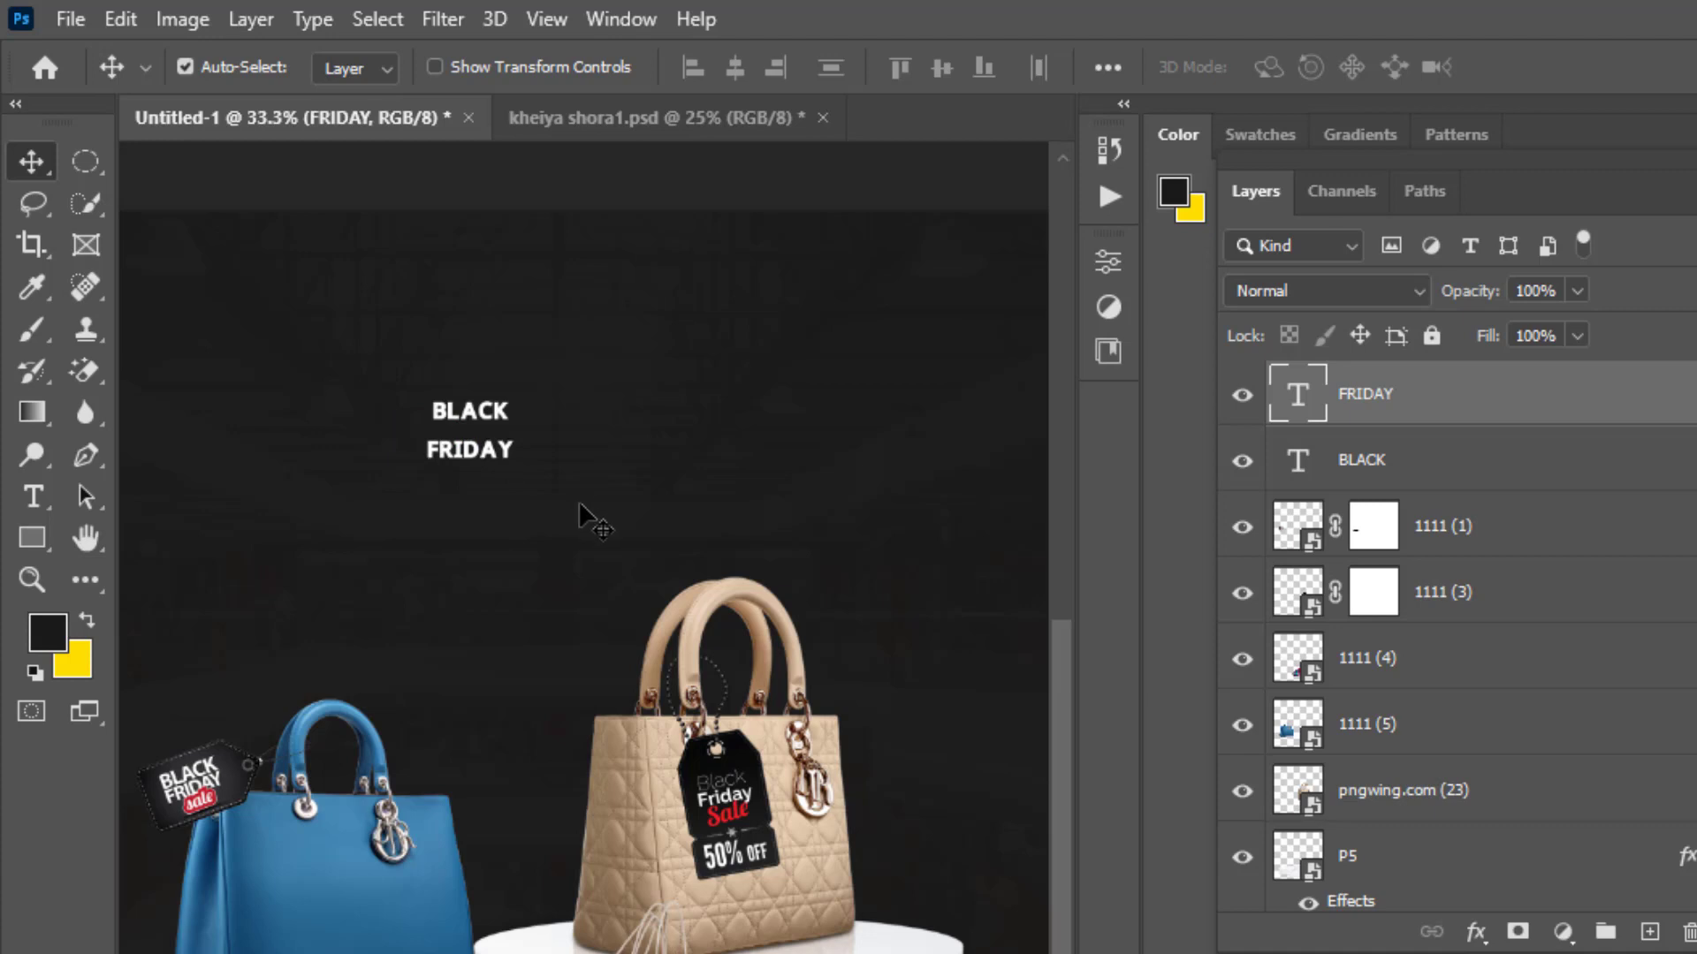
key("ctrl+t")
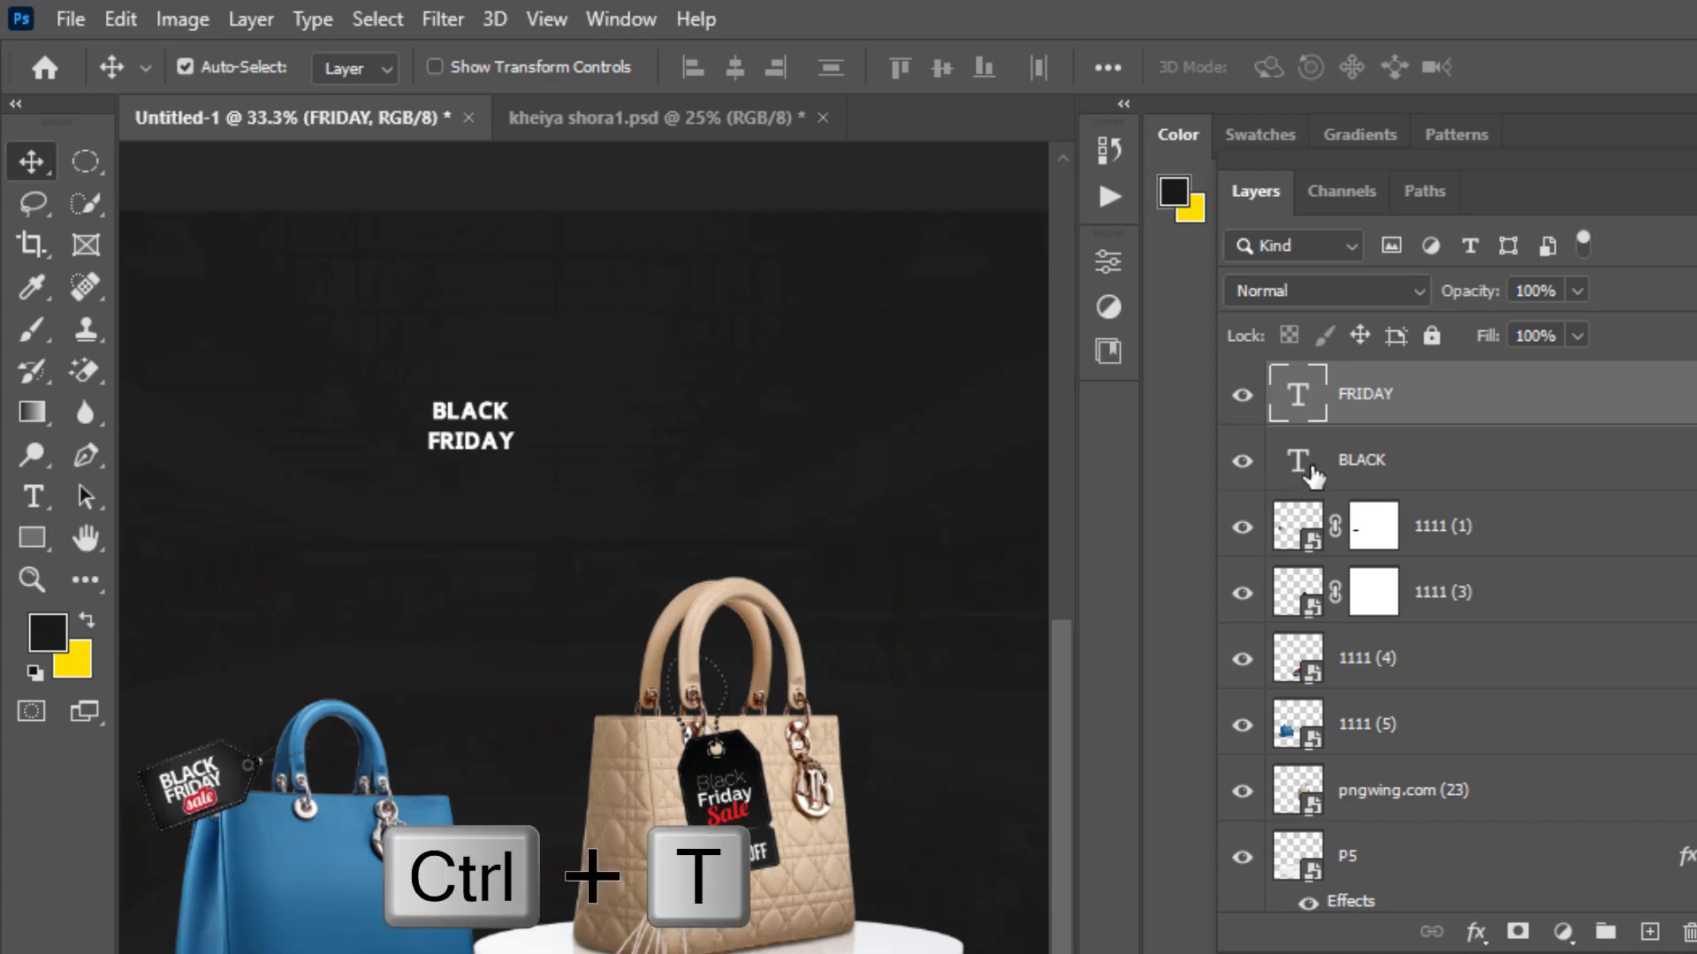
left_click(1312, 477, "shift")
Scale both headline words to 705.84%, raise them, and move FRIDAY up closer under BLACK
key("ctrl+t")
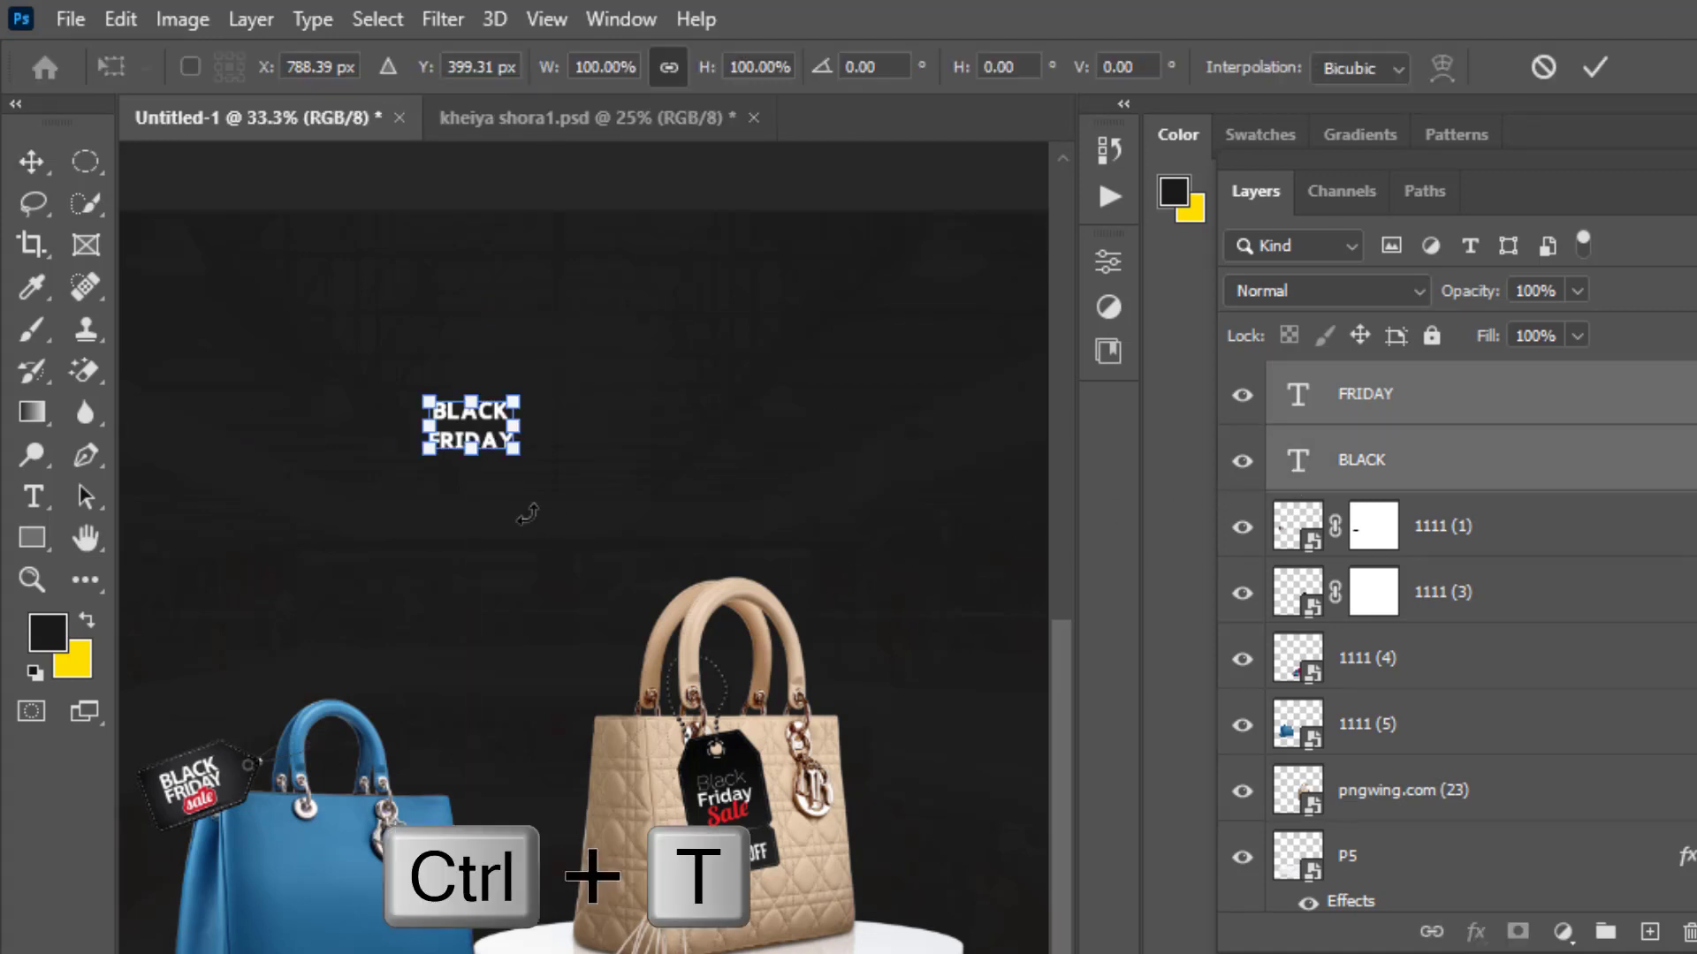
mouse_move(470, 453)
left_mouse_down()
mouse_move(512, 723)
mouse_move(589, 572)
left_mouse_up()
key("ctrl+minus")
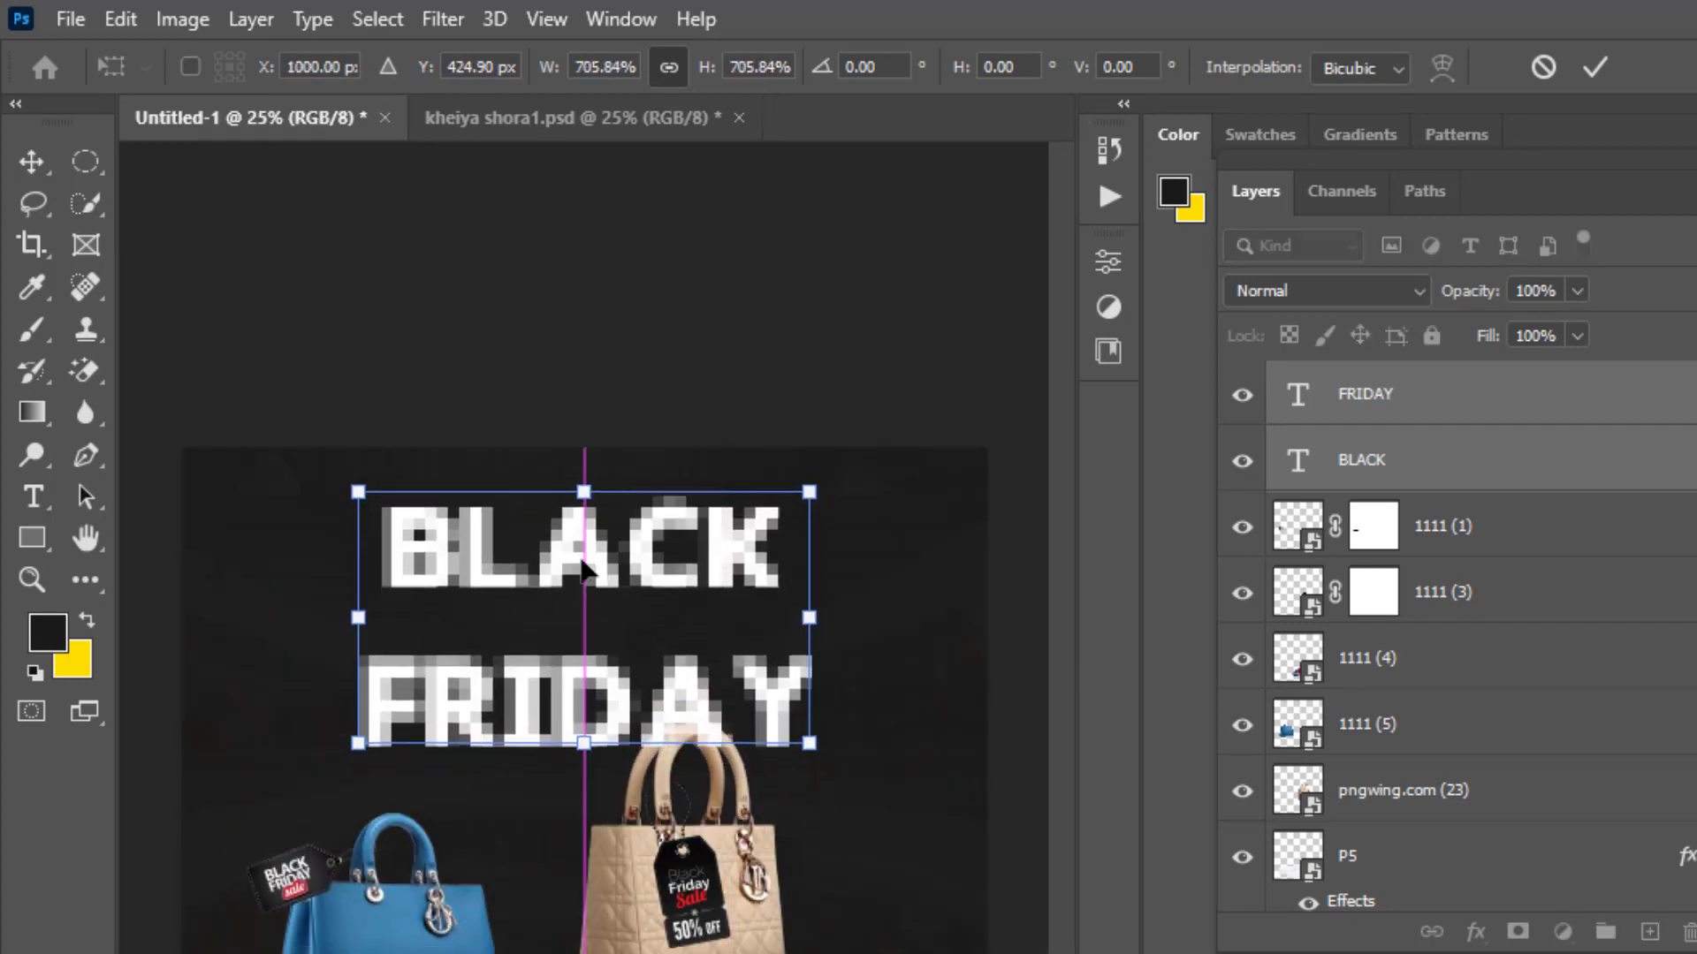
left_click(32, 170)
left_click_drag(553, 703, 553, 687)
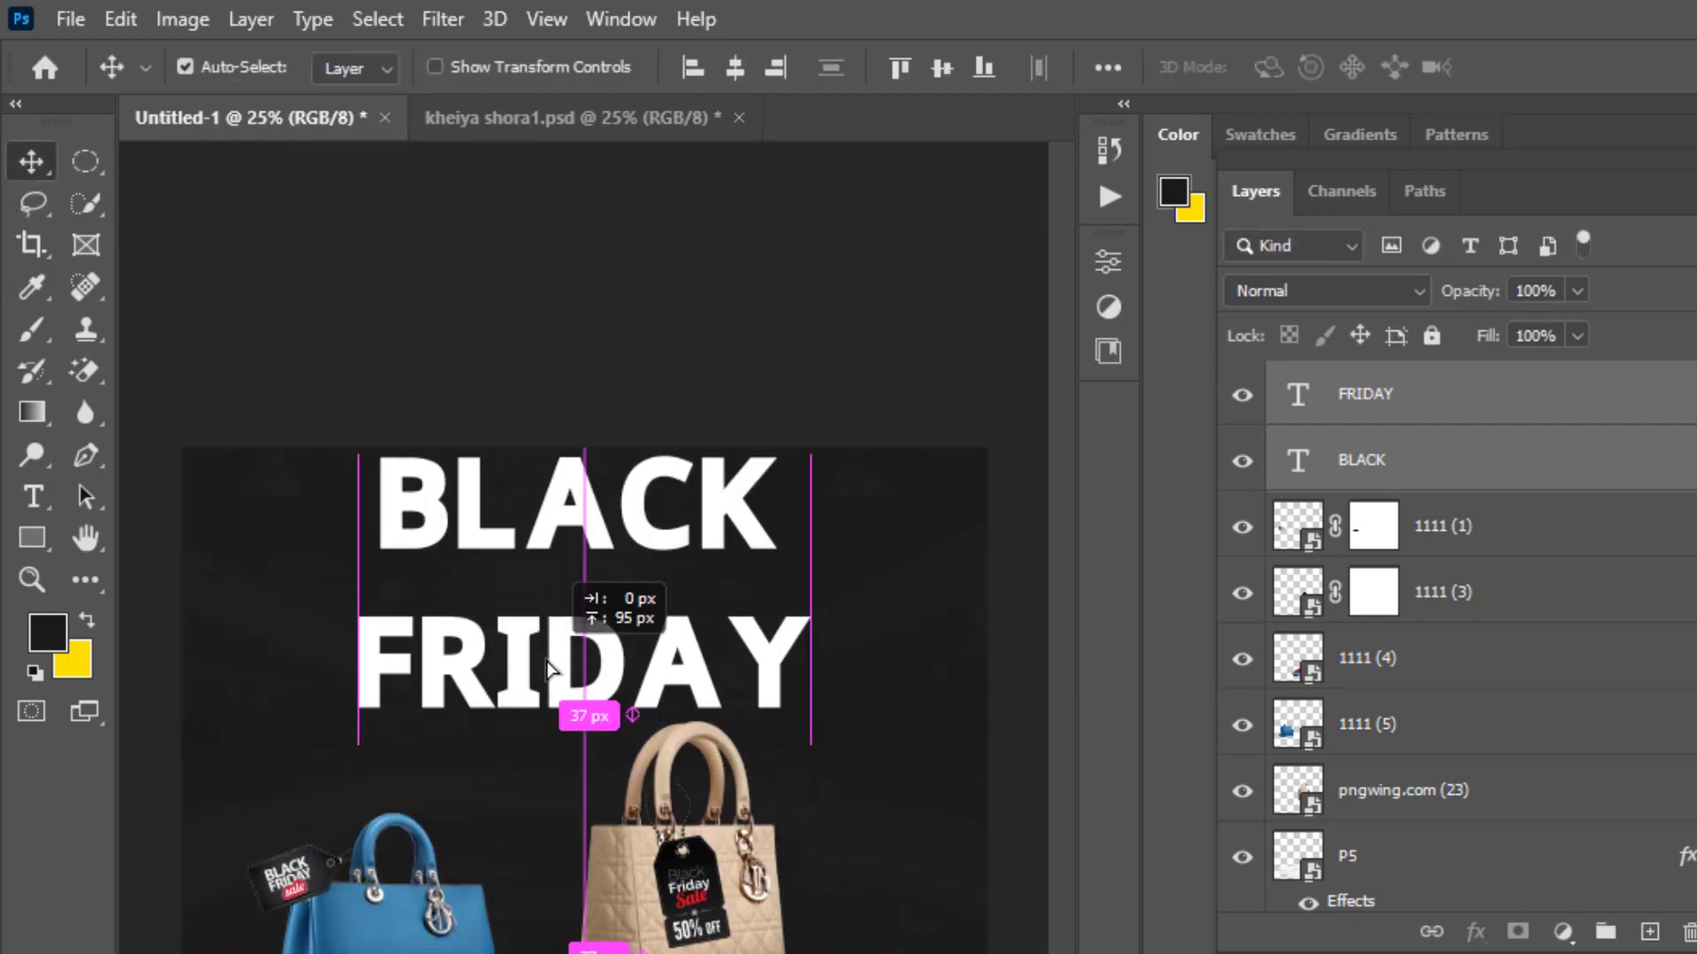
left_click(578, 333)
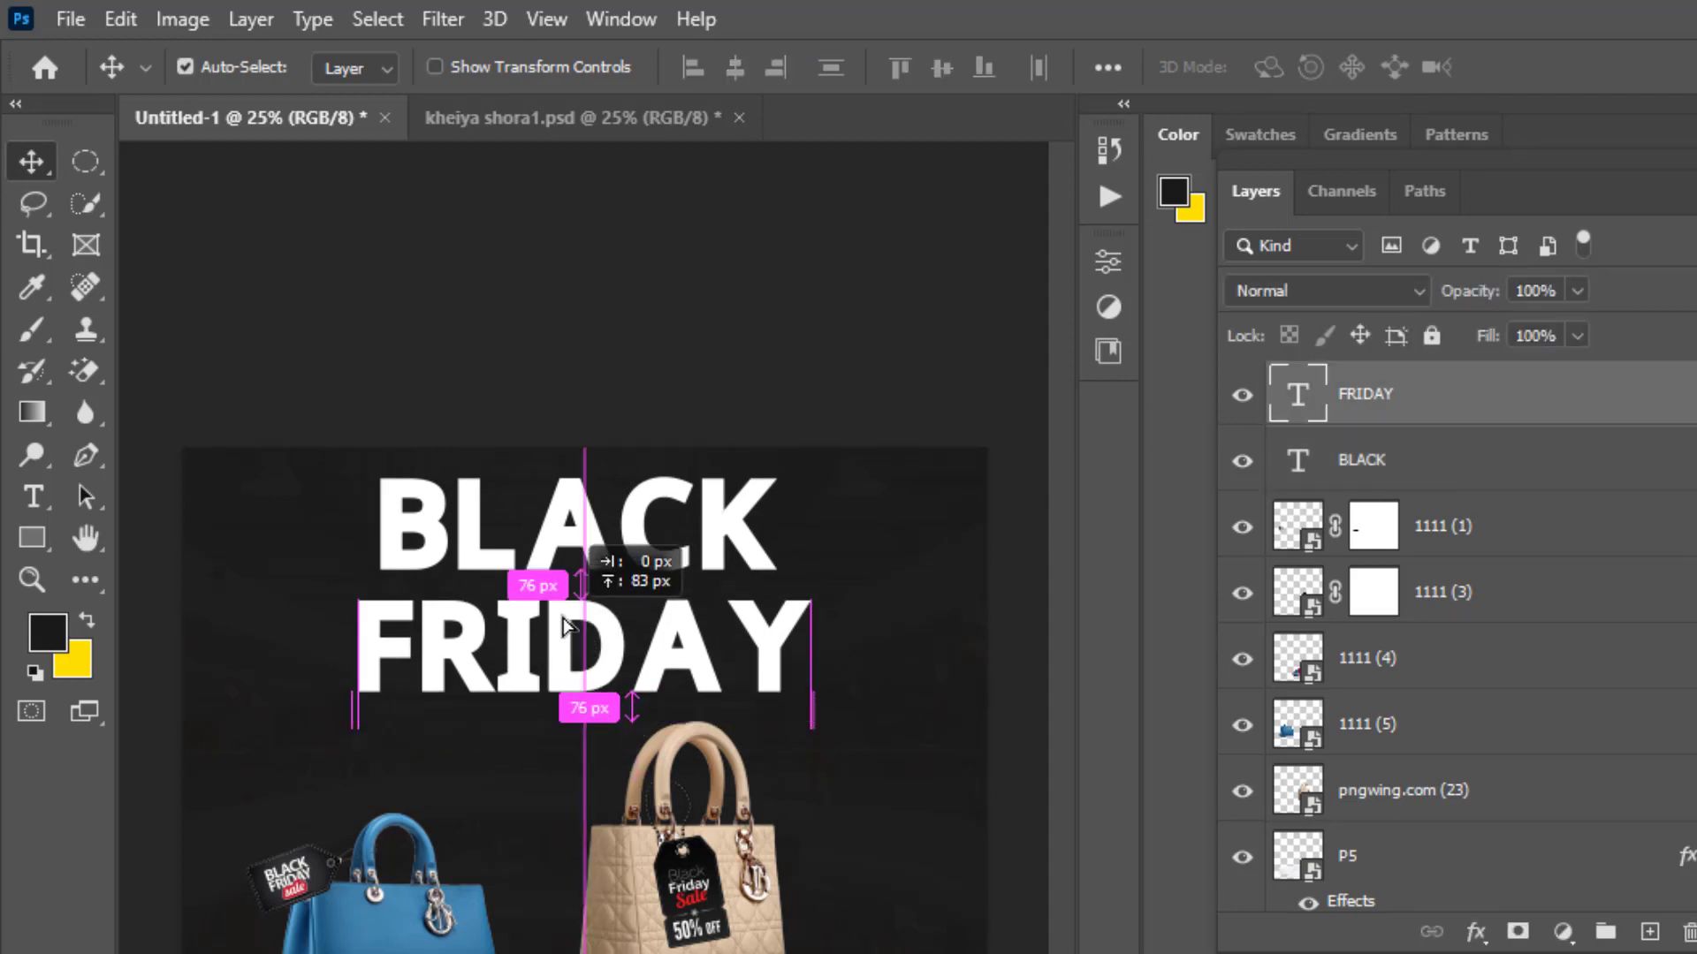
left_click_drag(566, 671, 568, 619)
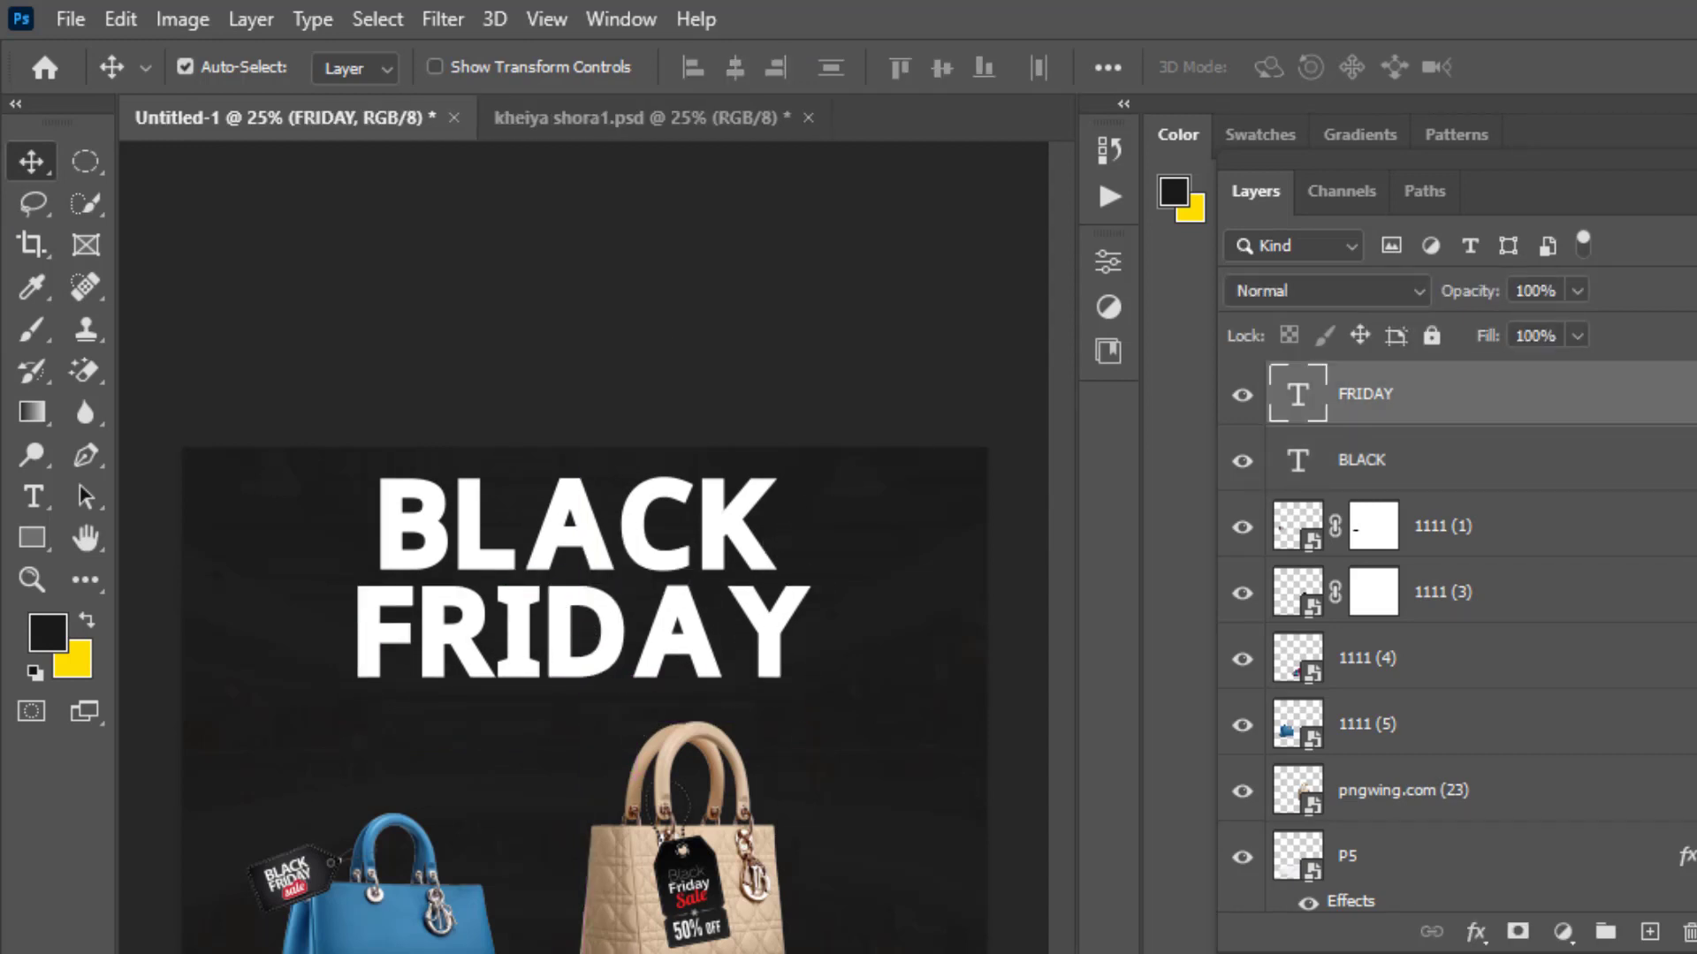
left_click(1108, 262)
Set FRIDAY to Impact, align it with BLACK's left edge and stretch it to BLACK's width
left_click(933, 578)
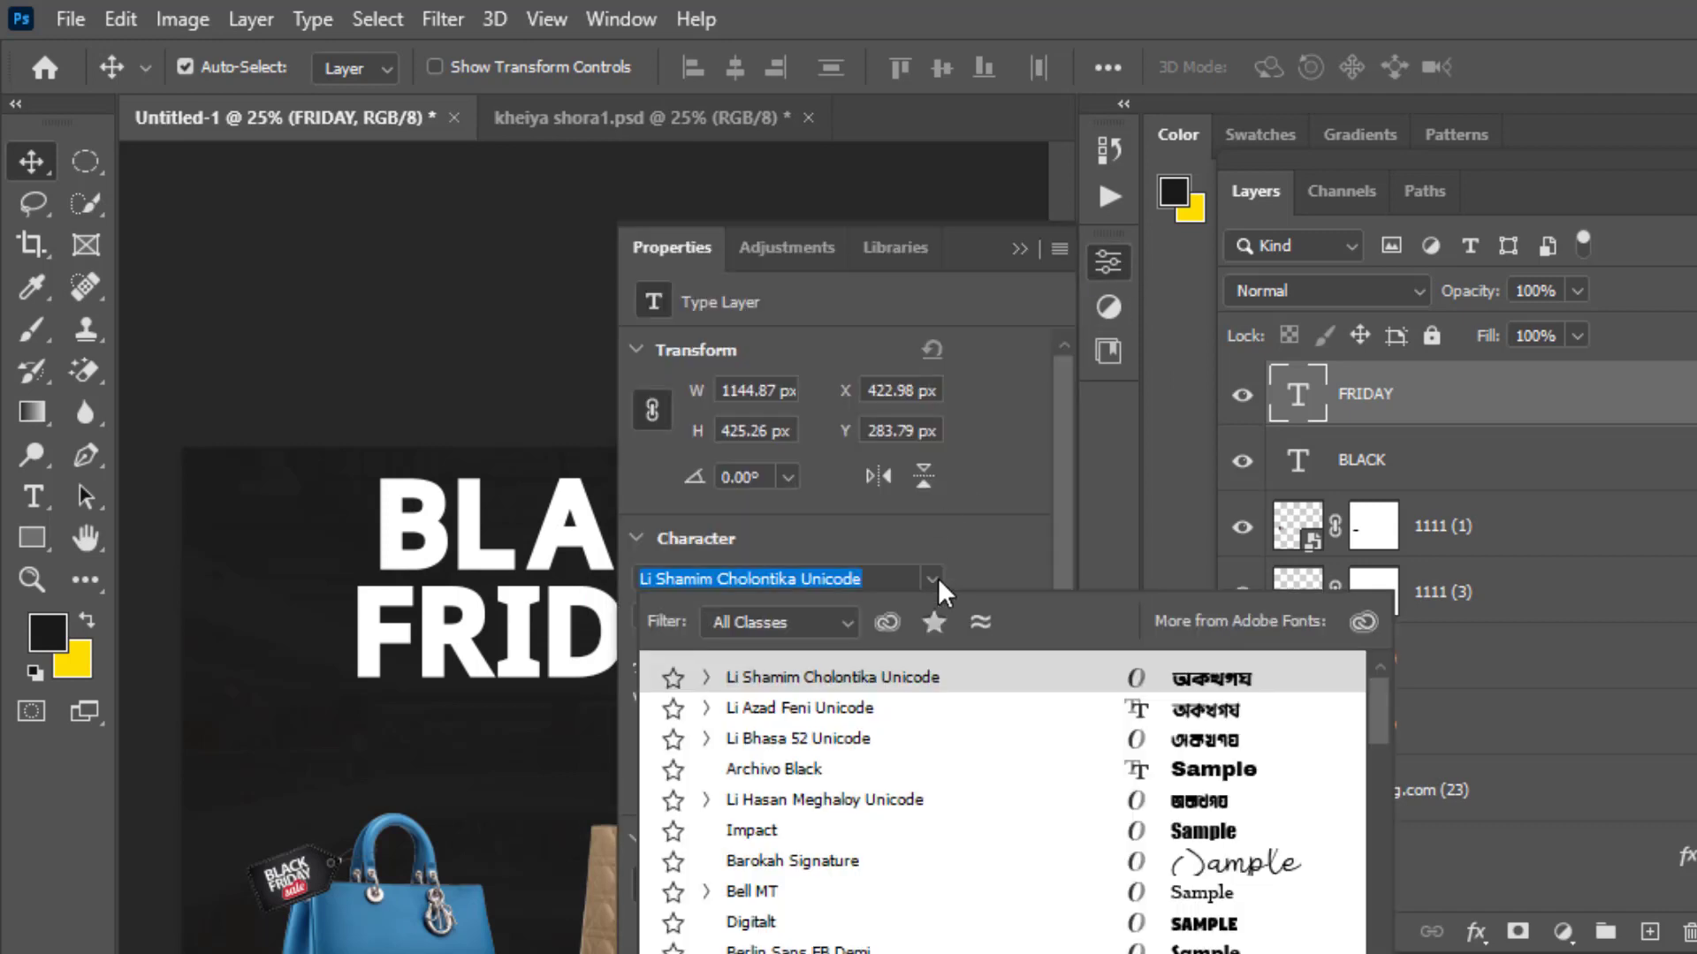
left_click(1195, 842)
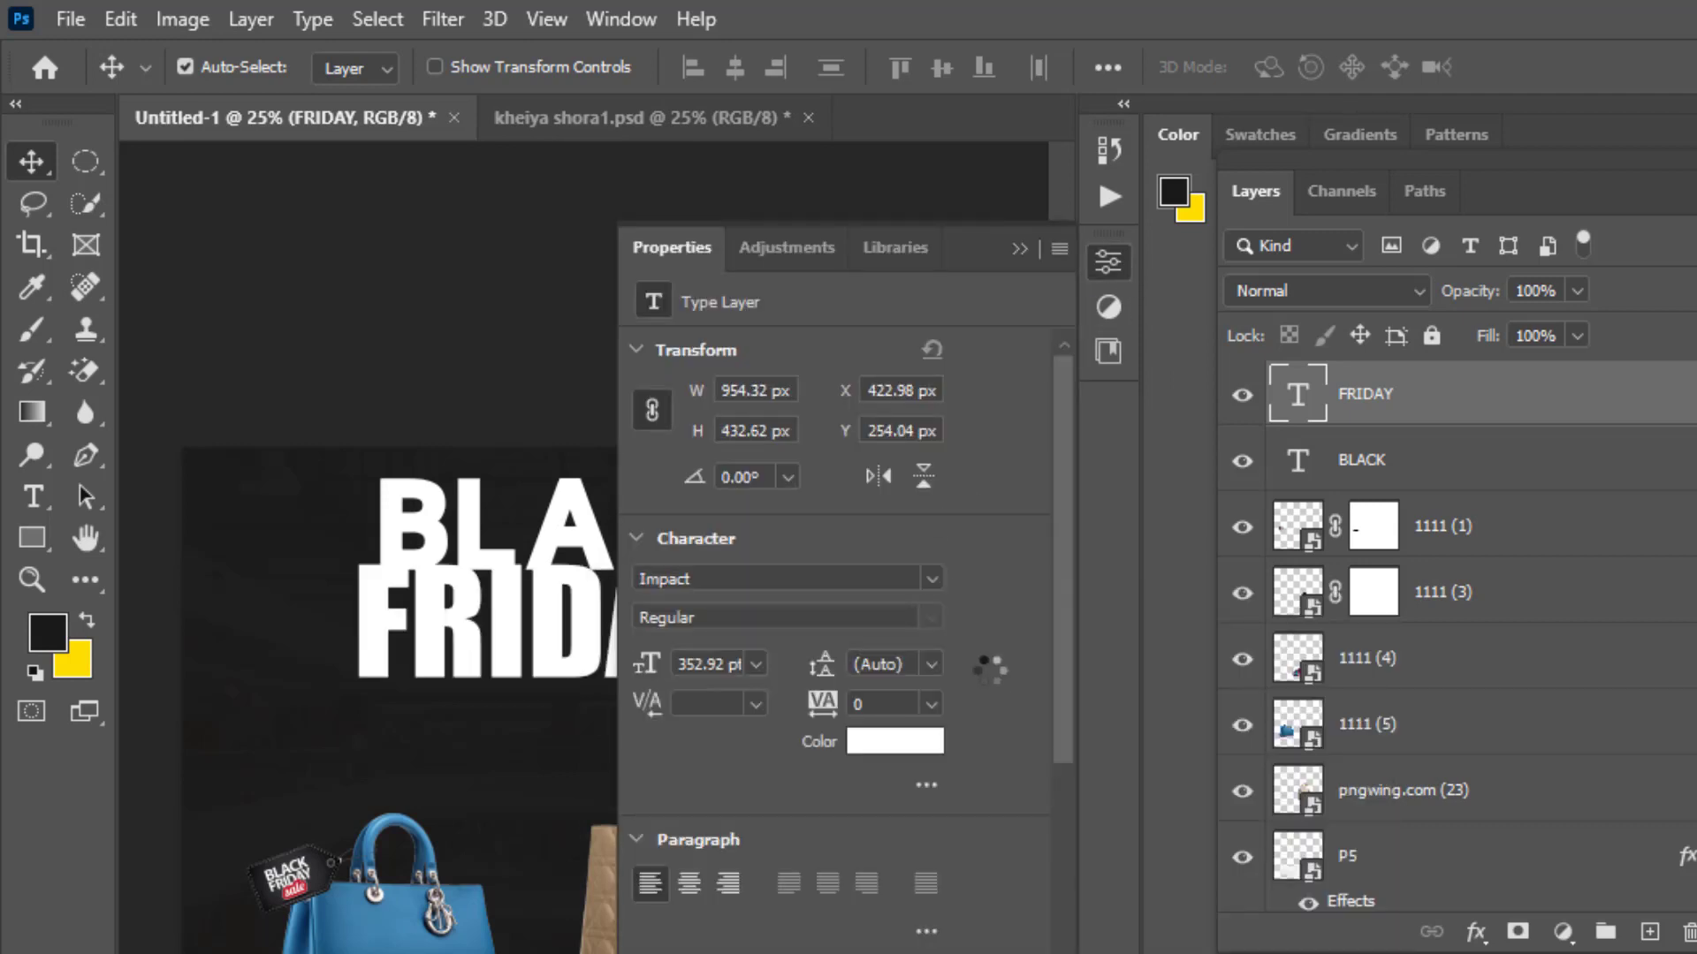
left_click(1020, 249)
left_click_drag(698, 651, 779, 687)
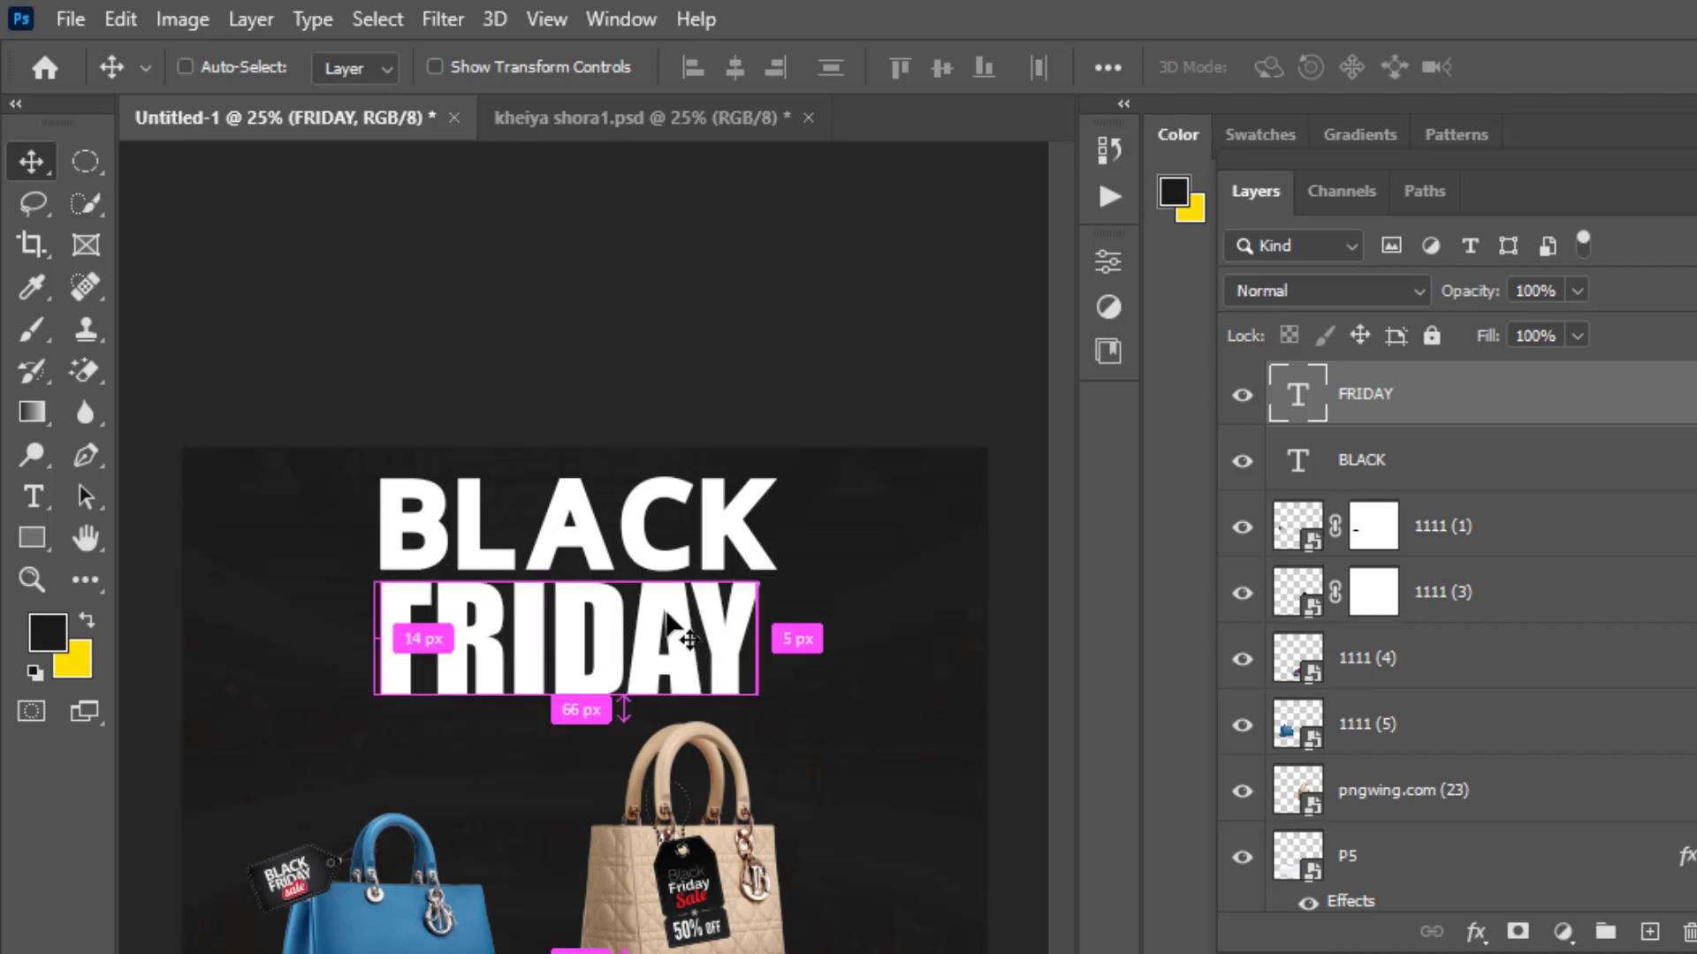
key("ctrl+t")
left_click_drag(758, 655, 778, 655)
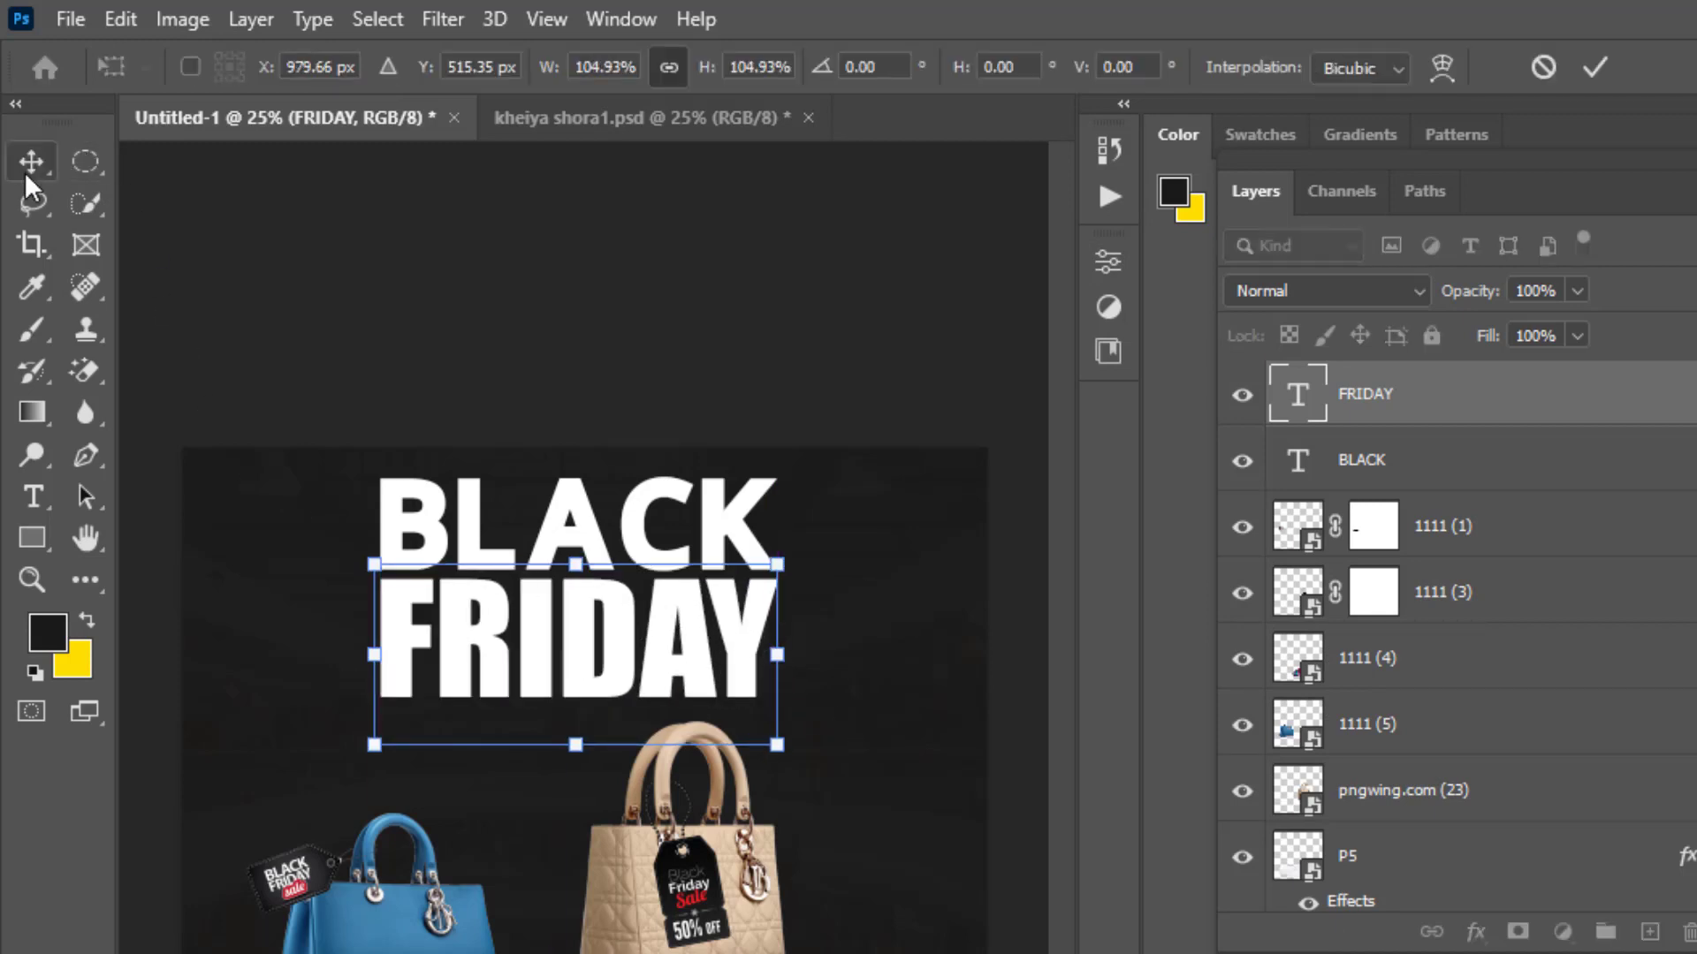
key("Return")
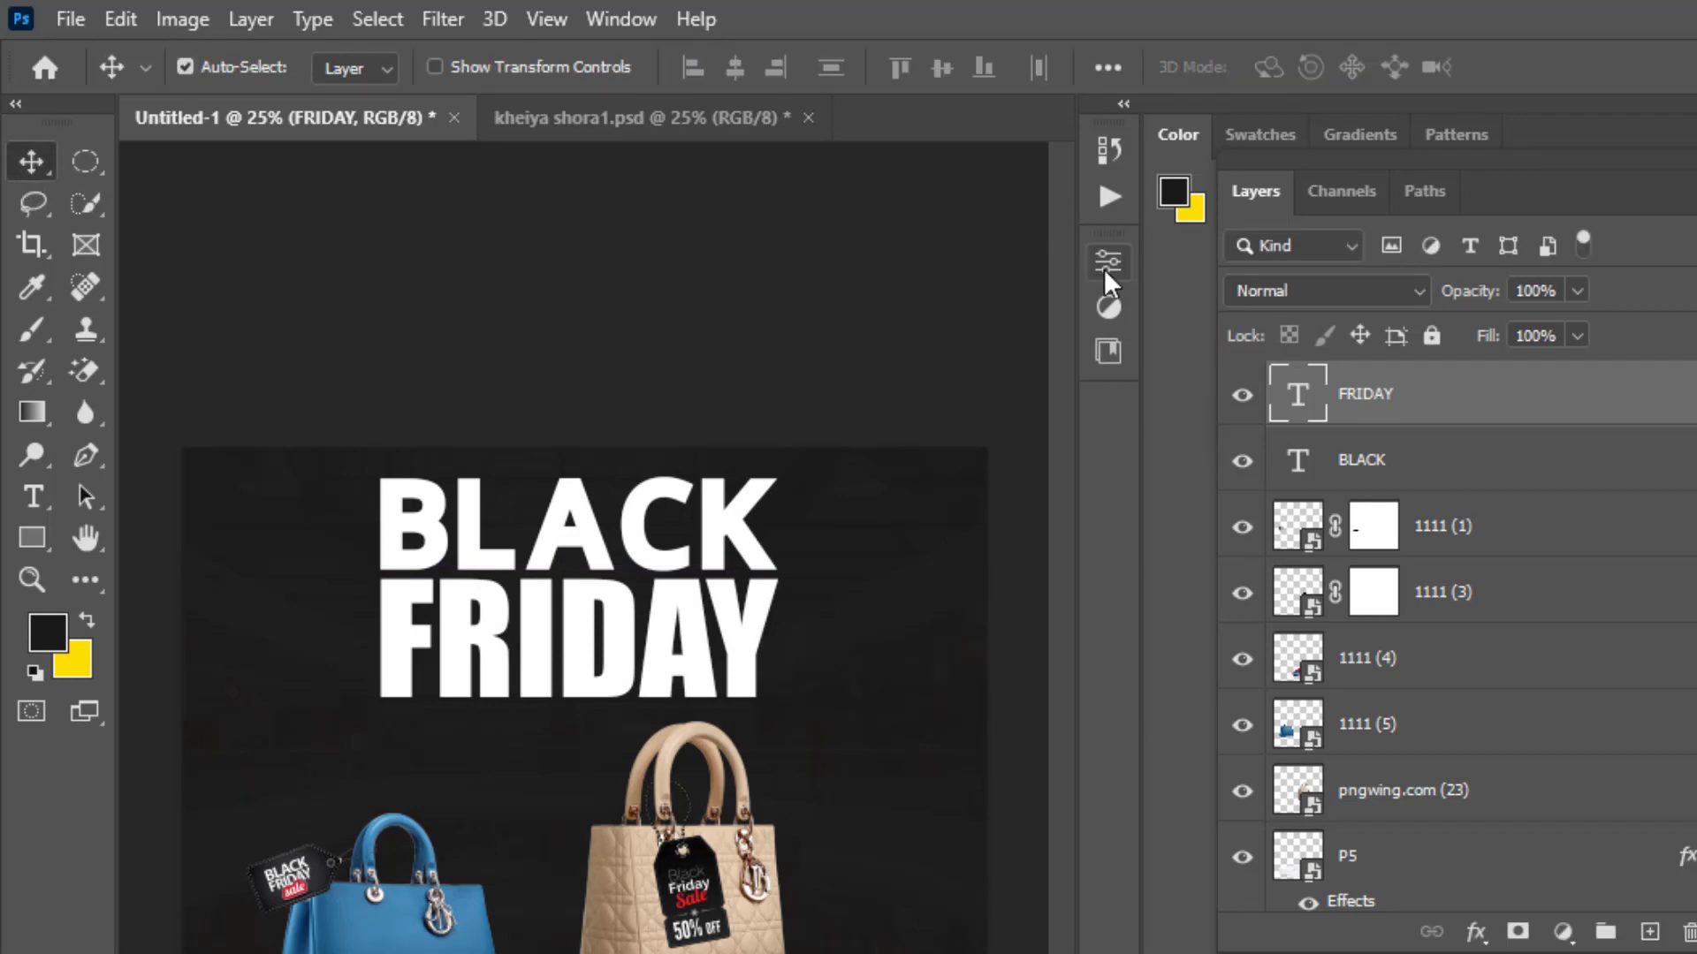
Colour the FRIDAY text bright red (#e81515), leaving BLACK white
left_click(1105, 266)
left_click(869, 747)
left_click(595, 474)
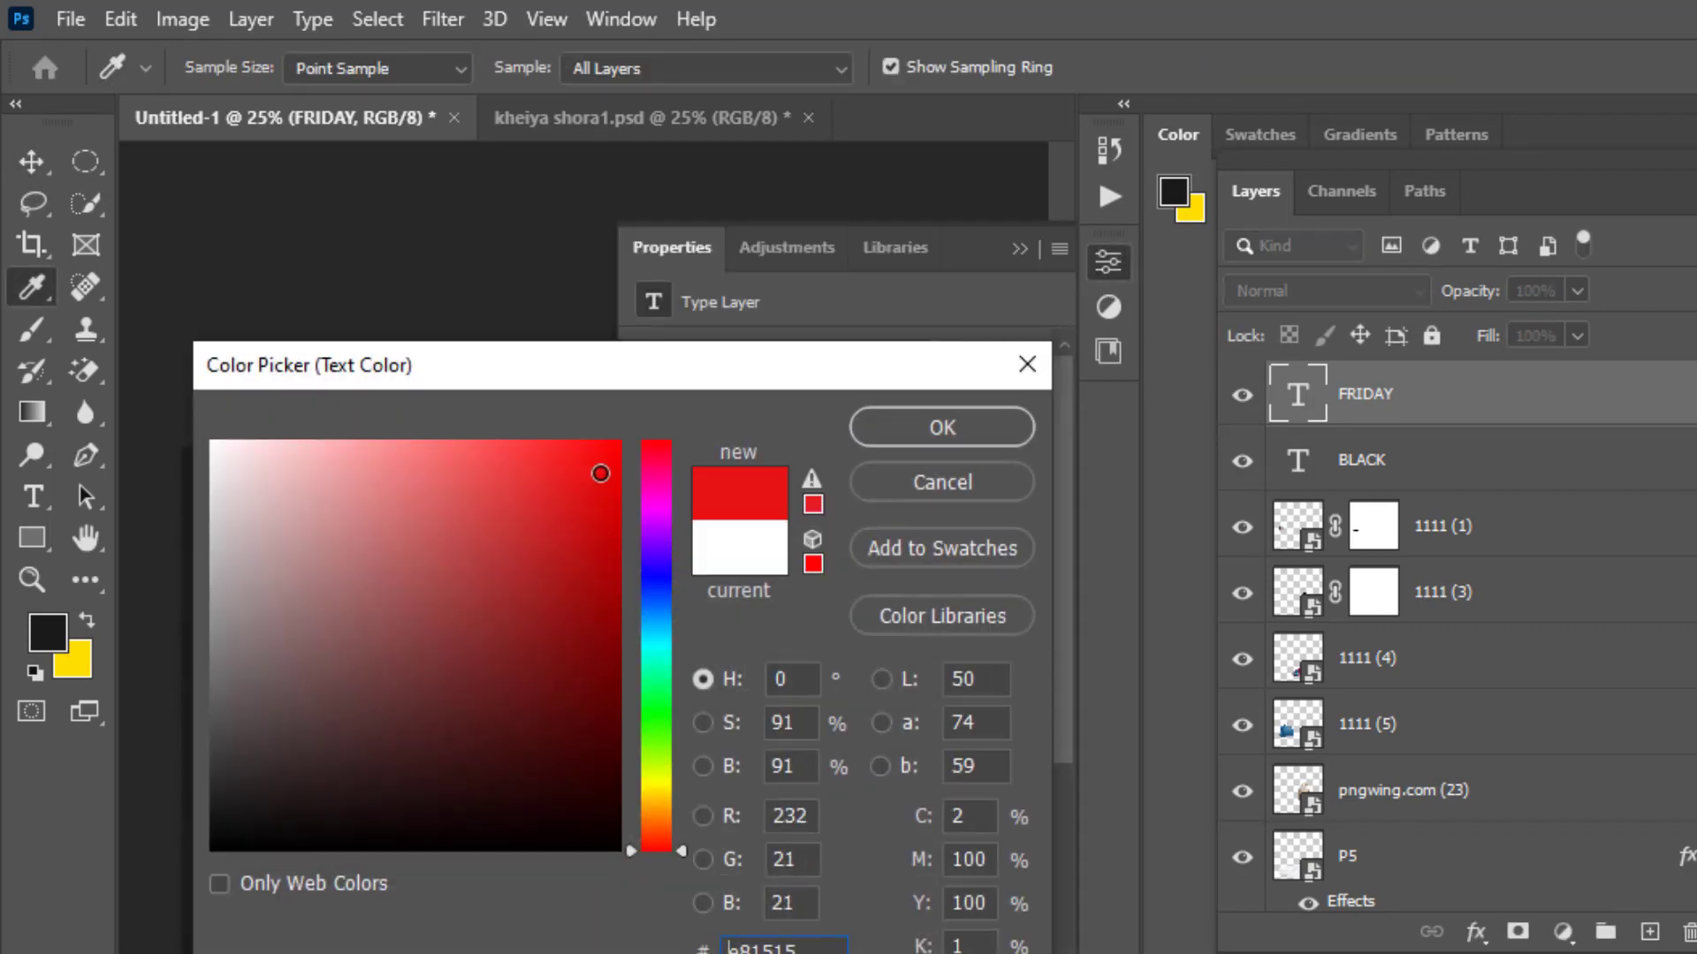
left_click_drag(595, 473, 658, 473)
left_click(937, 424)
left_click(819, 237)
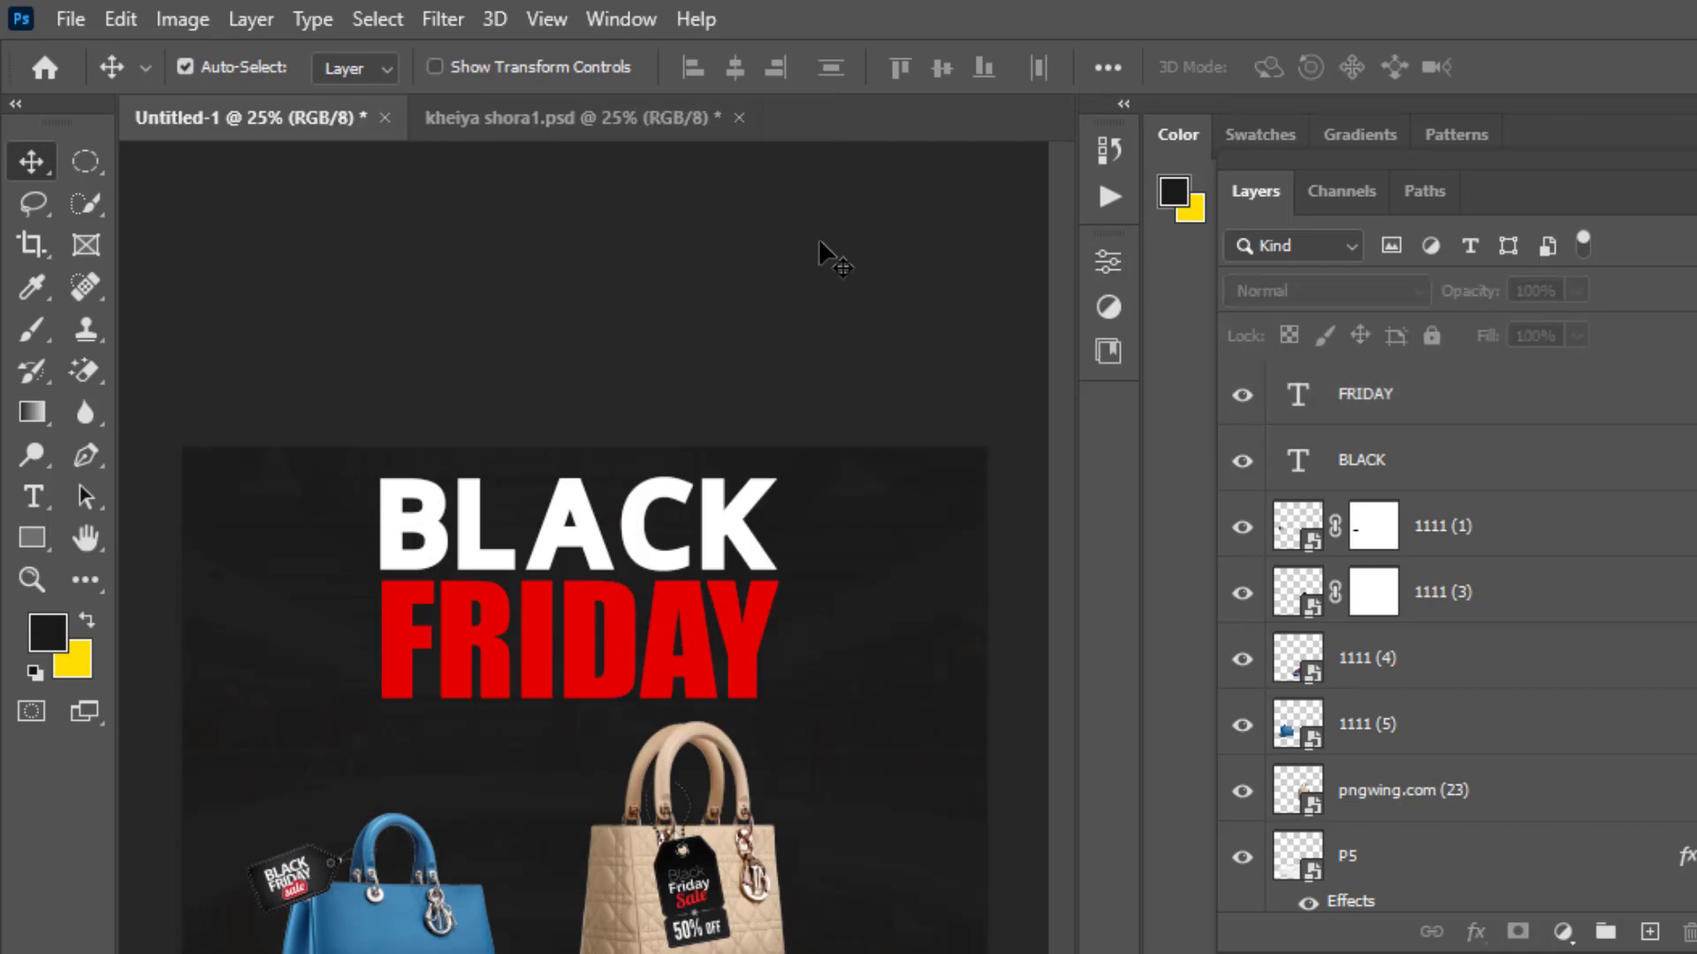
Select pngwing.com (14), the red SALE balloons image, in the black friday downloads folder
key("ctrl+plus")
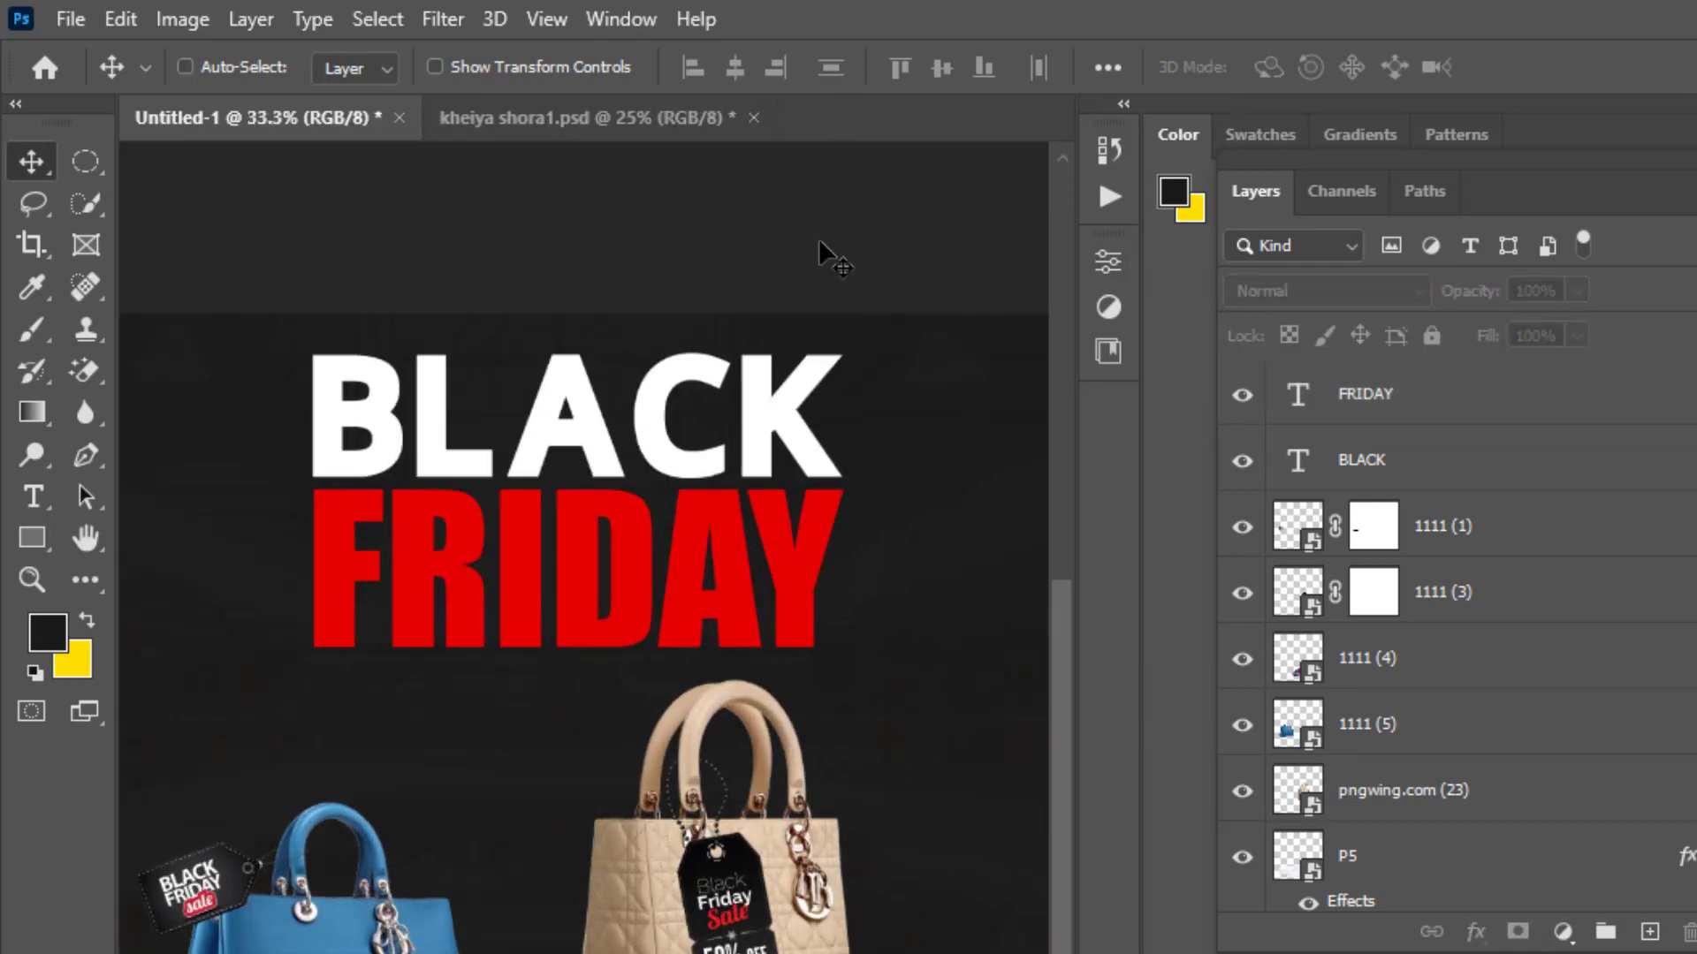
scroll(826, 446, "down", 2)
key("alt+Tab")
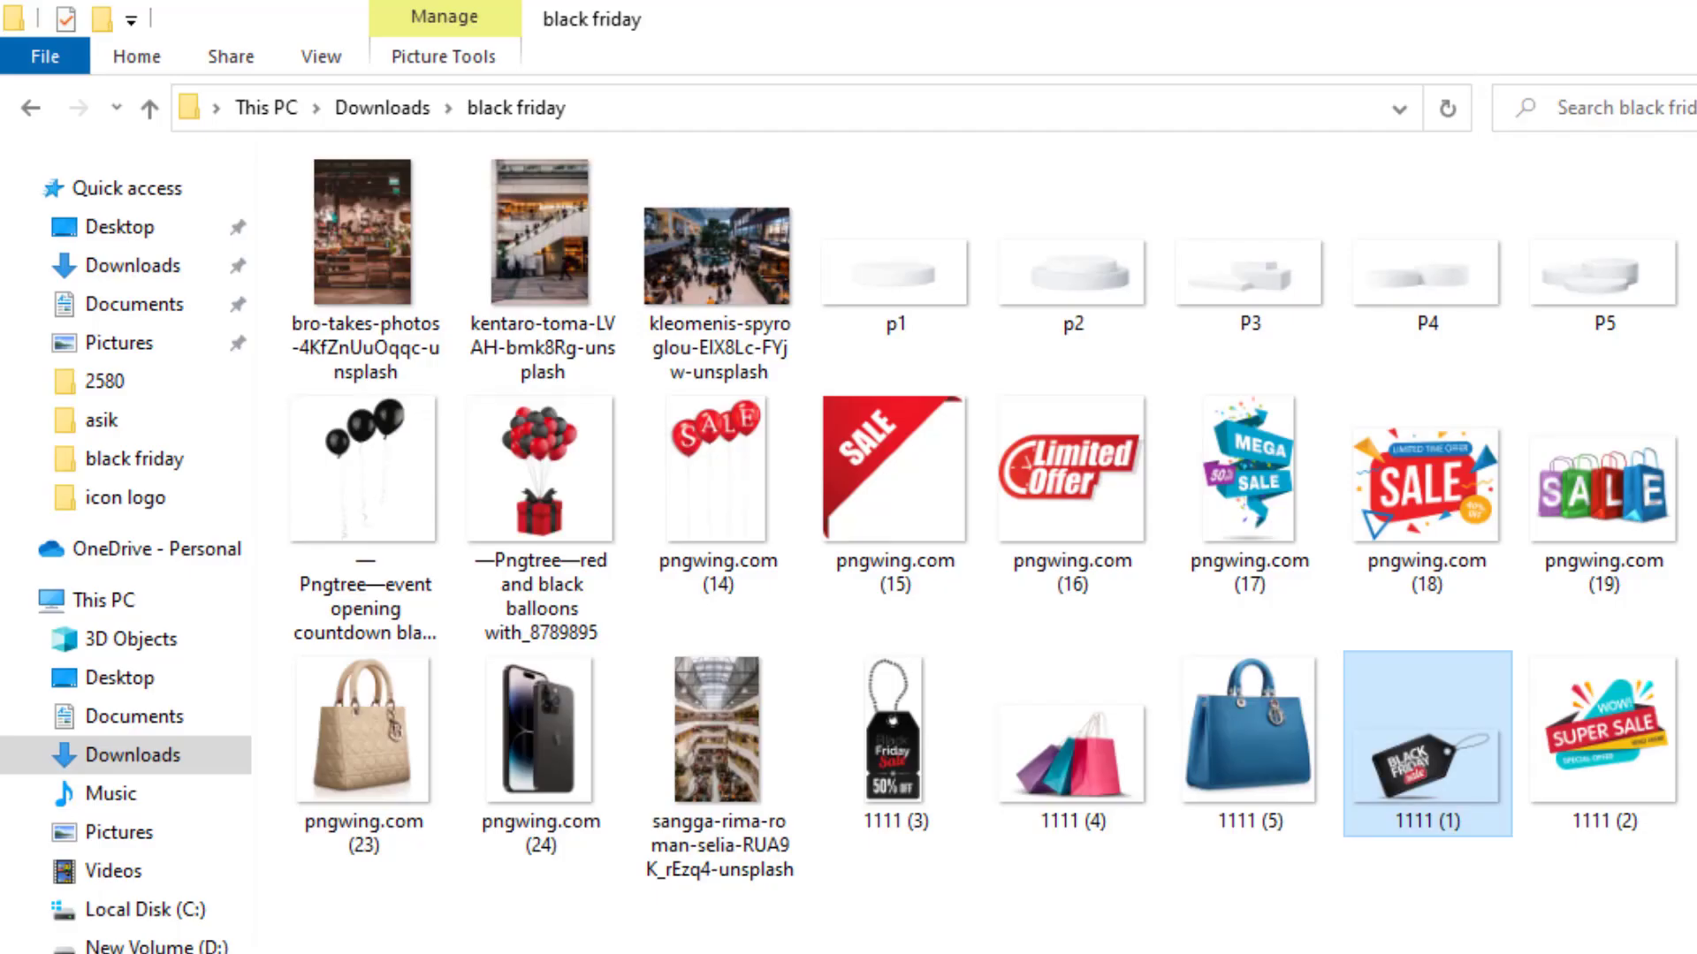
left_click(695, 495)
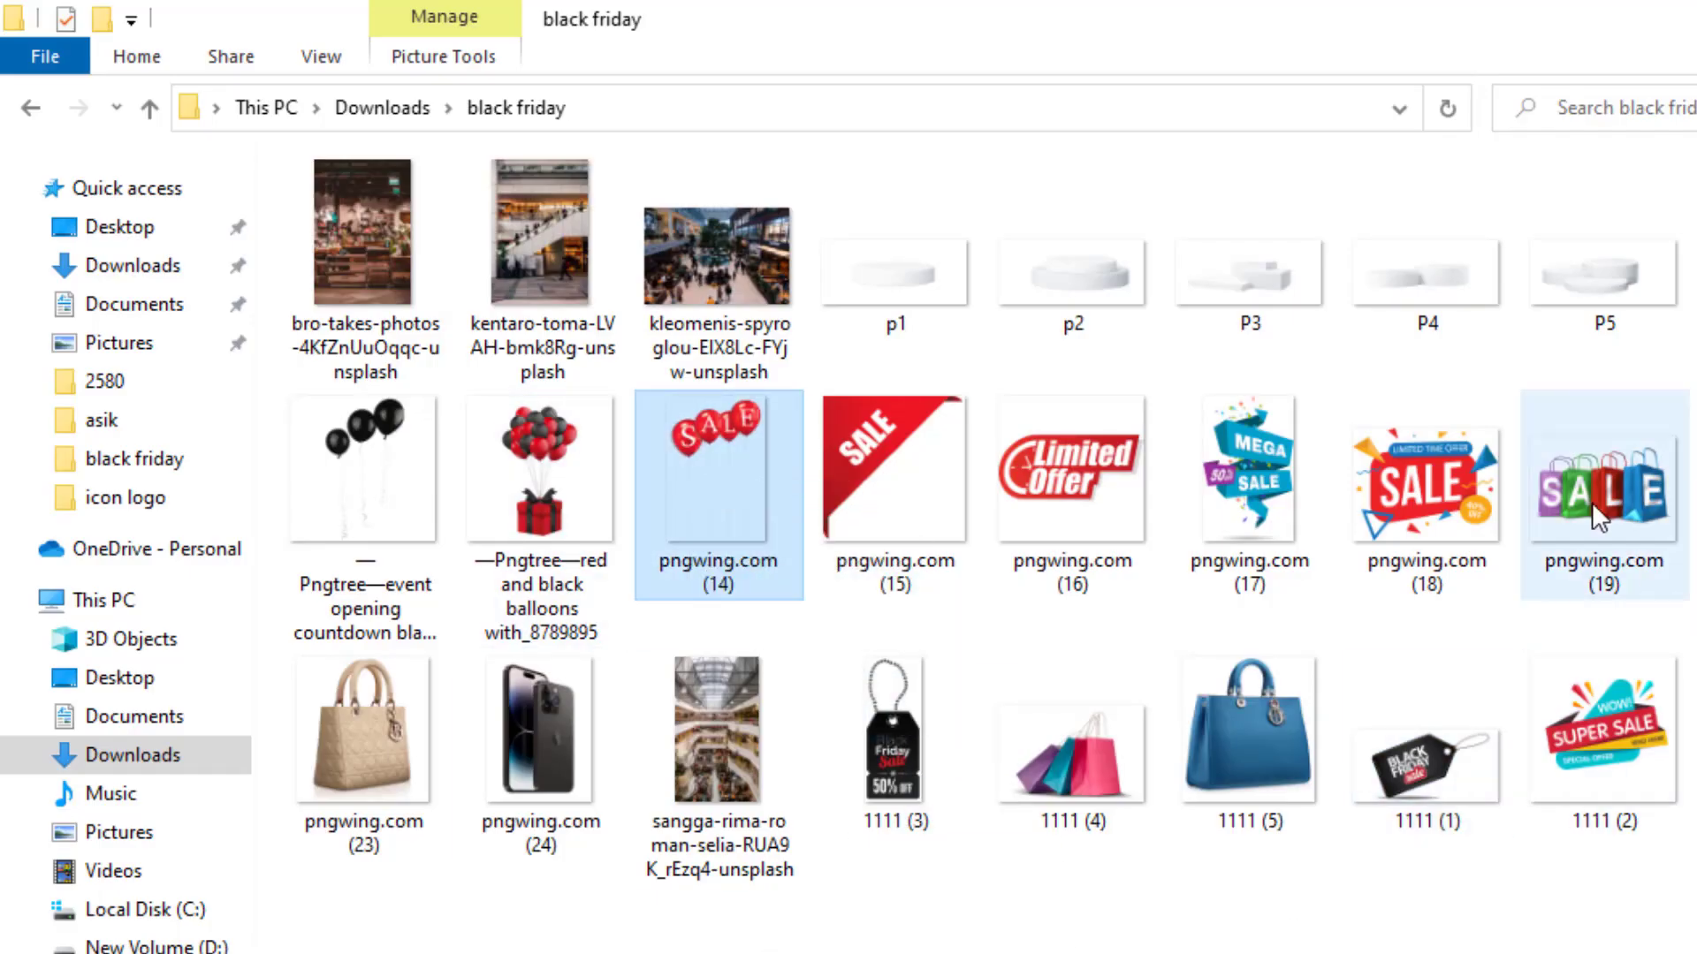
key("alt+Tab")
key("ctrl+minus")
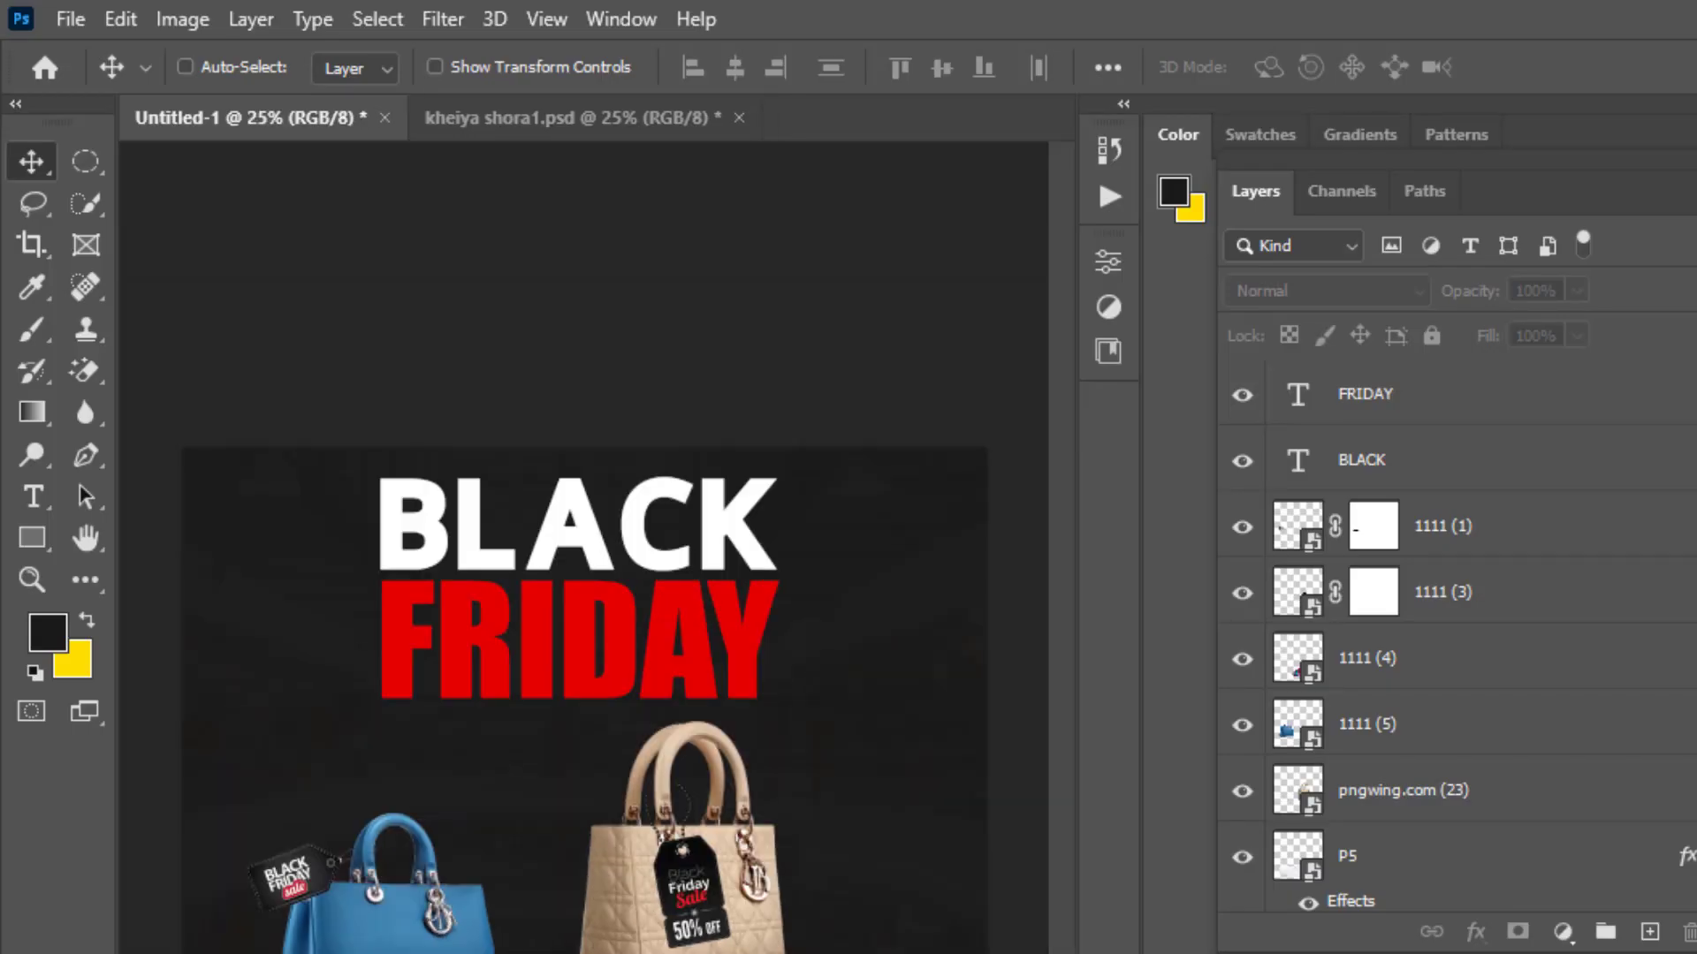
key("ctrl+plus")
key("ctrl+minus")
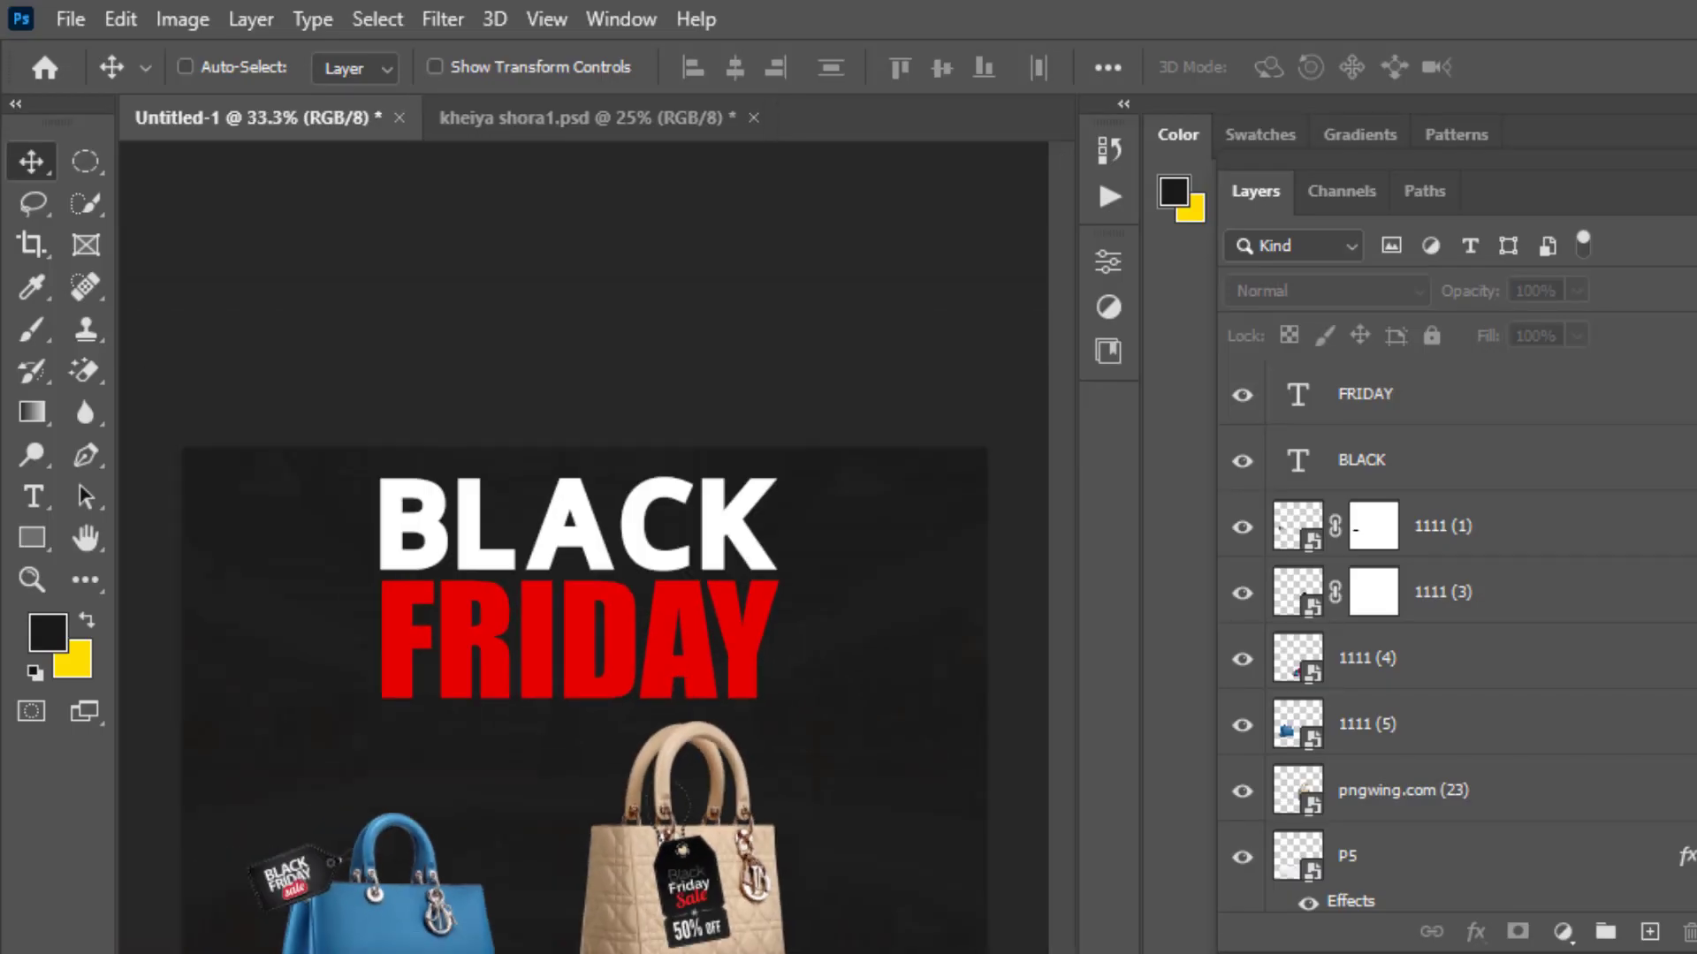
key("ctrl+plus")
key("ctrl+plus")
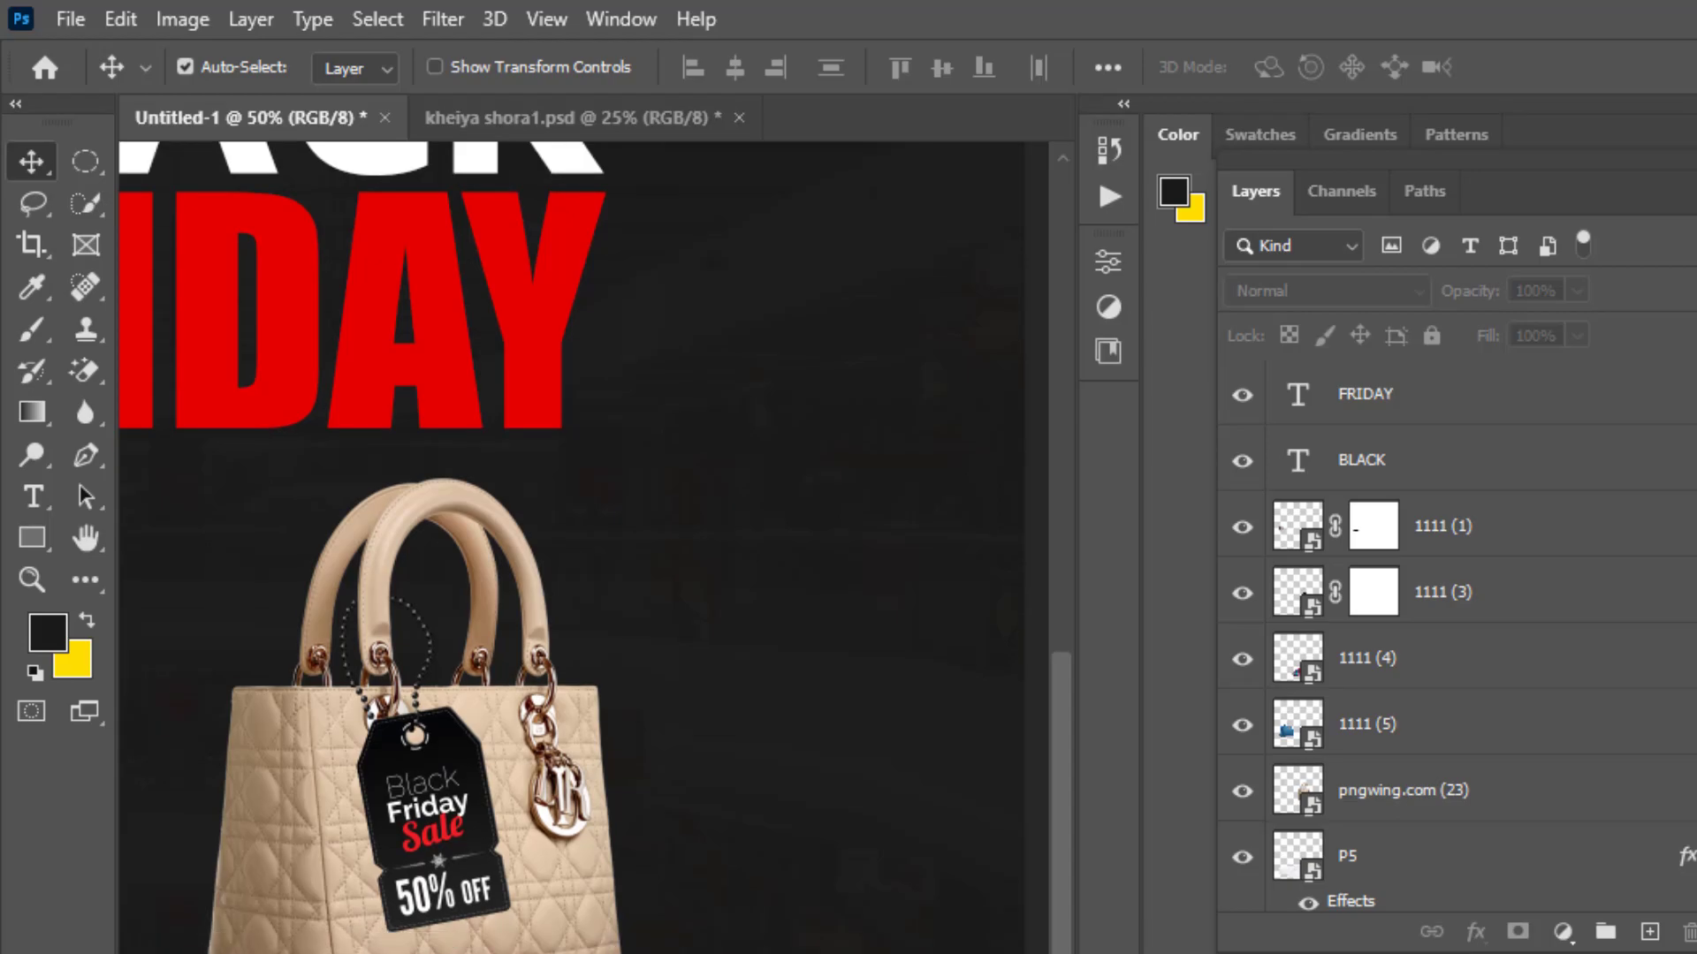
key("alt+Tab")
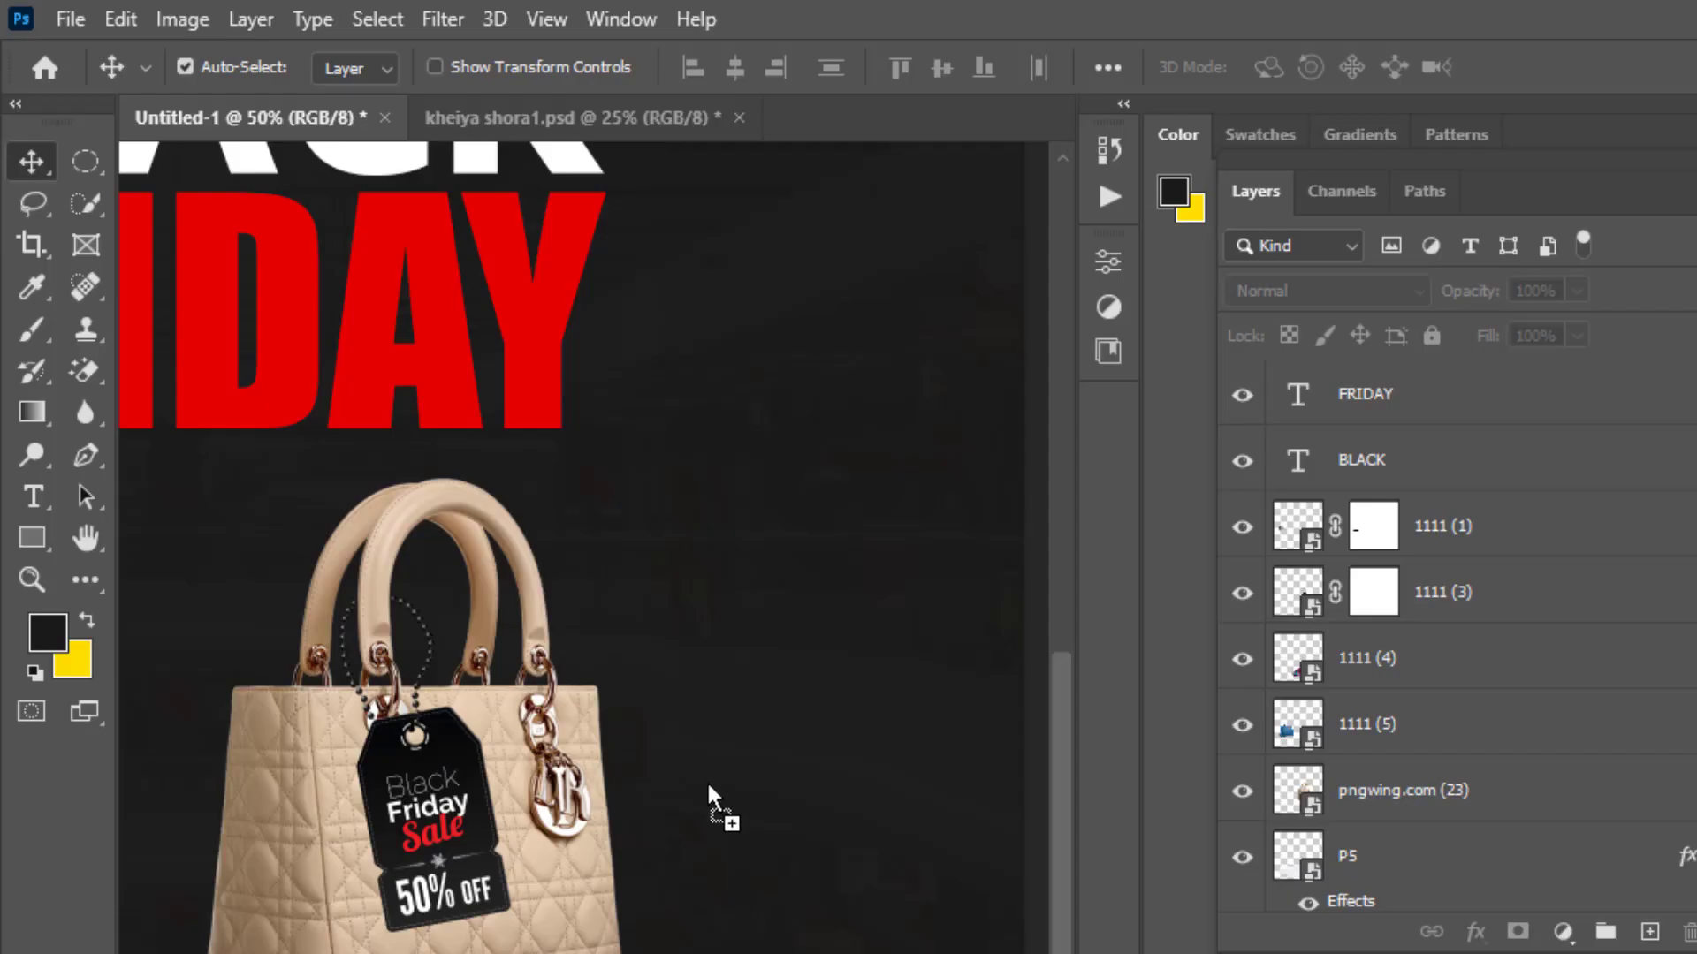
Place pngwing.com (14) at about 15% scale beside FRIDAY, above the beige handbag
left_click_drag(717, 495, 704, 776)
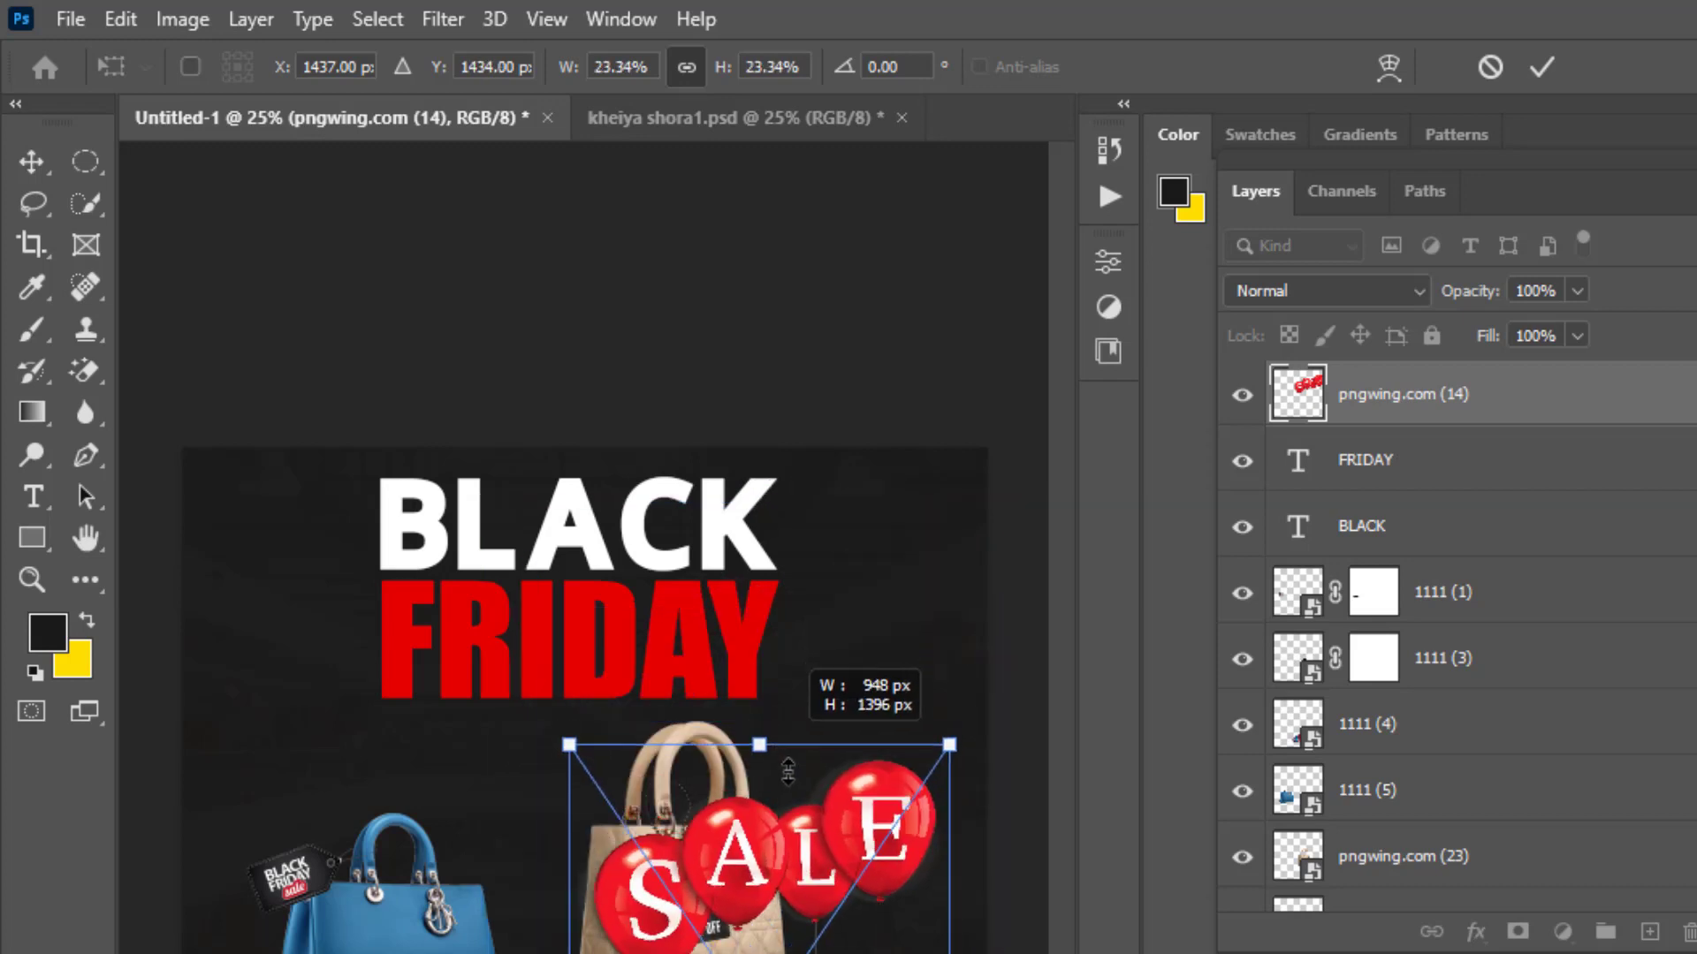
left_click_drag(761, 501, 807, 796)
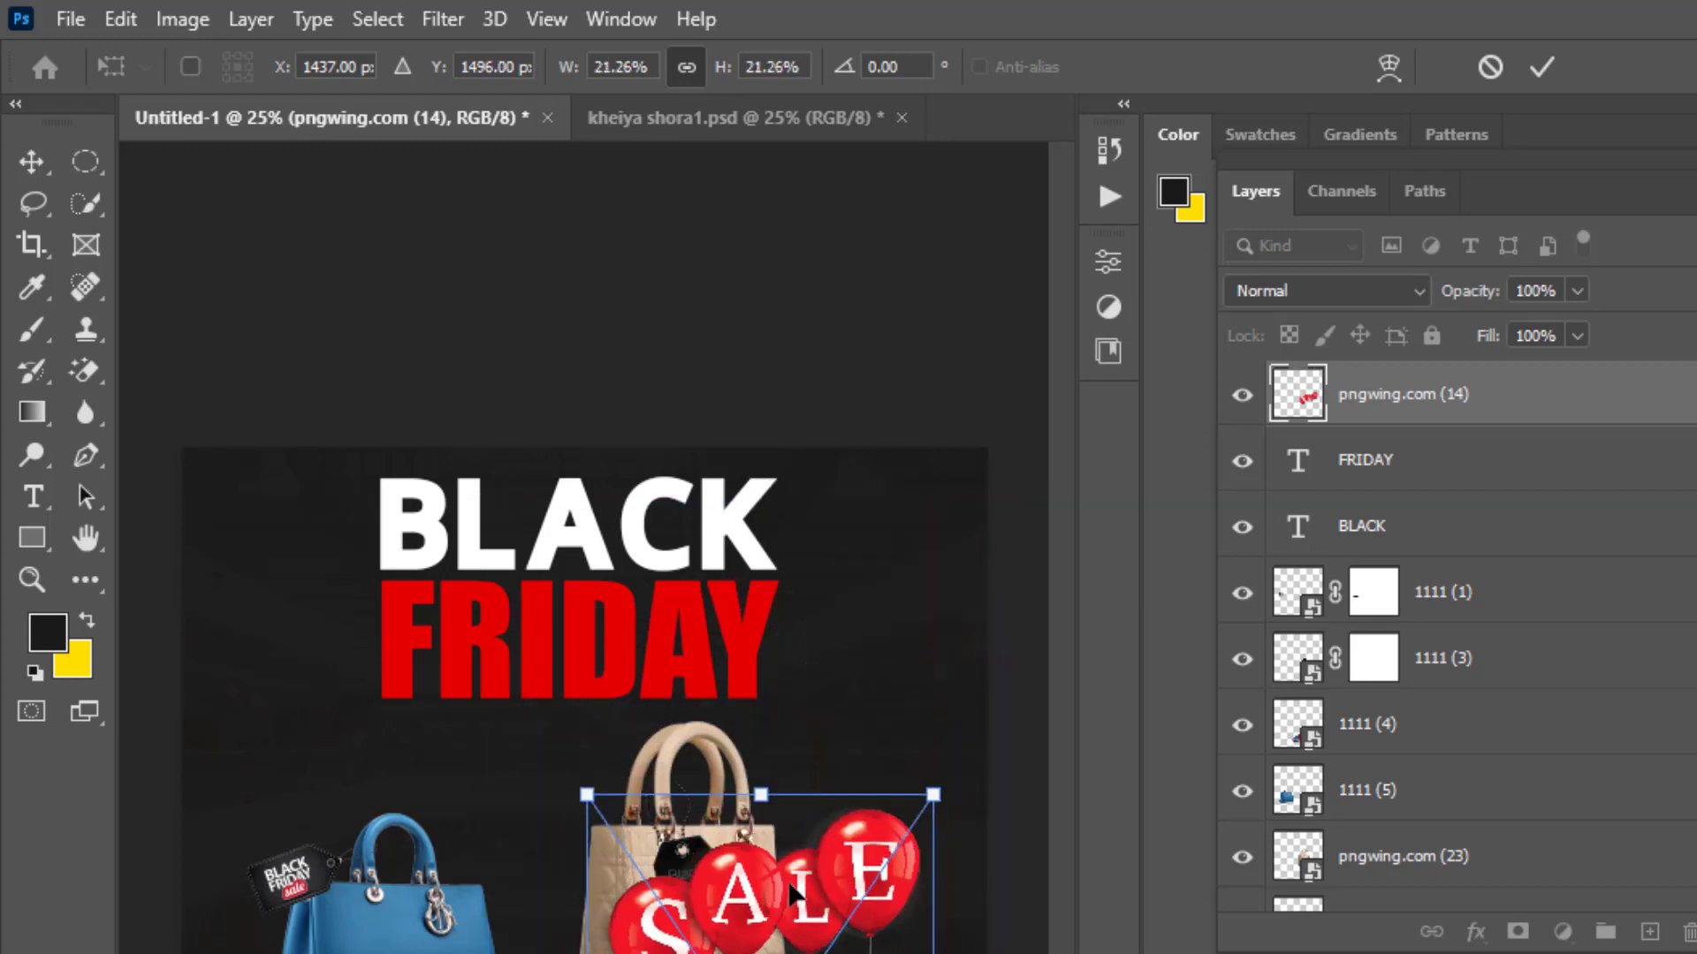
mouse_move(673, 916)
left_mouse_down()
mouse_move(402, 782)
mouse_move(853, 717)
left_mouse_up()
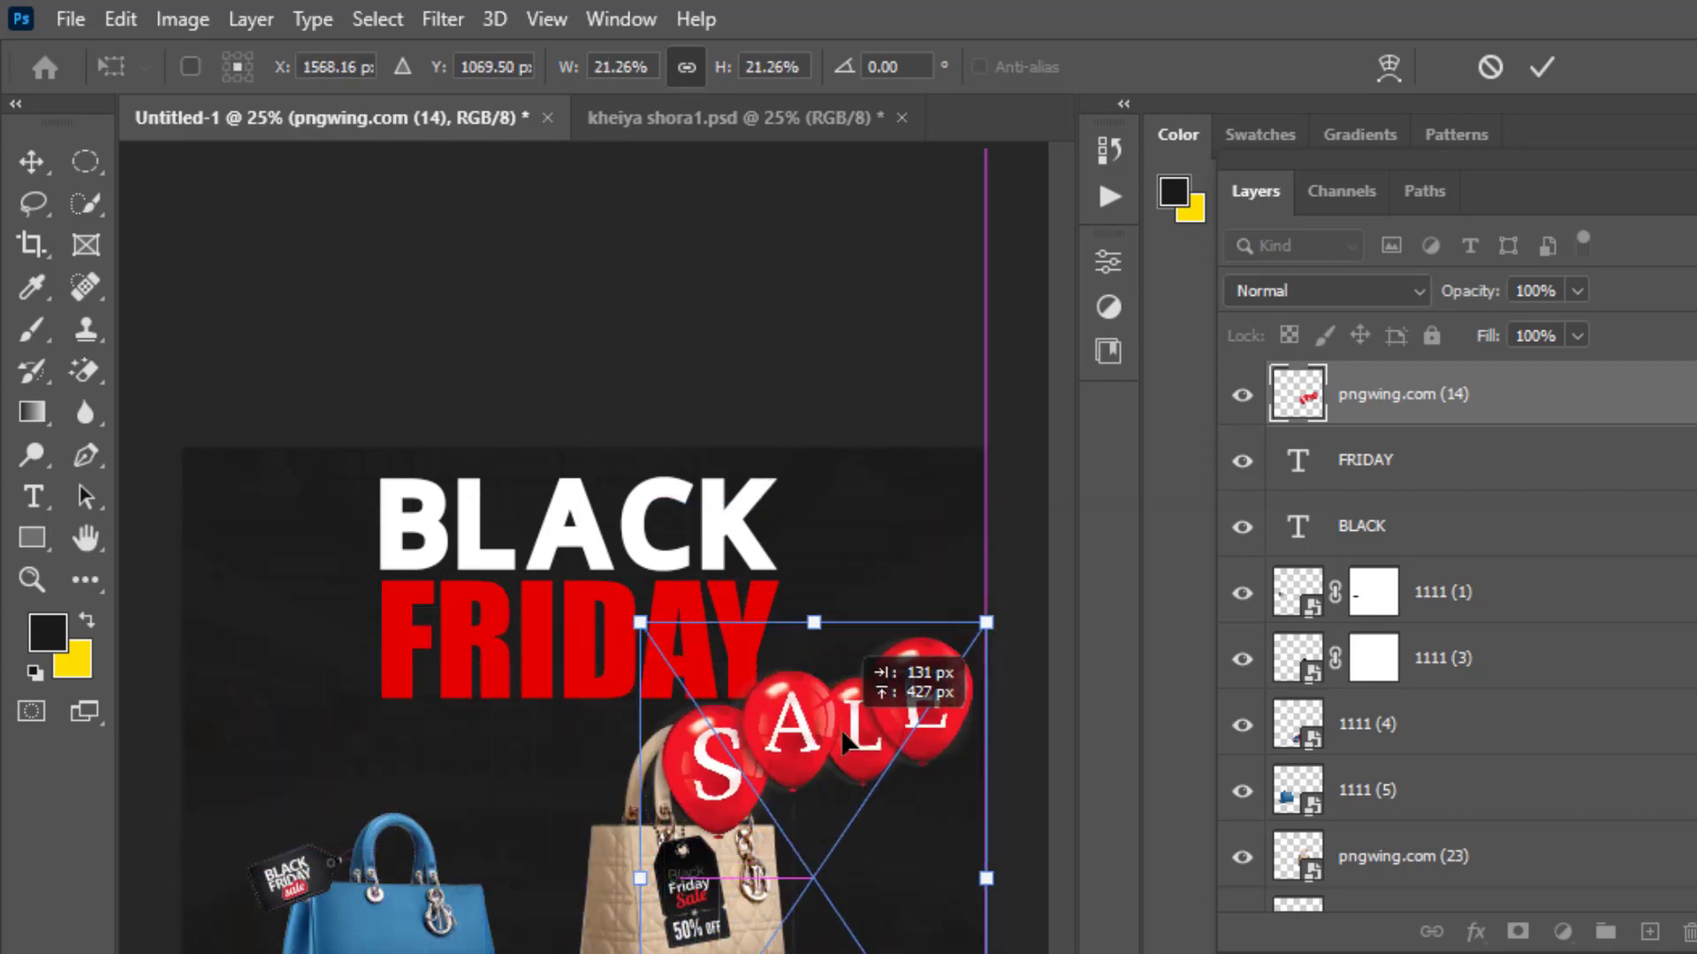
left_click_drag(645, 850, 745, 862)
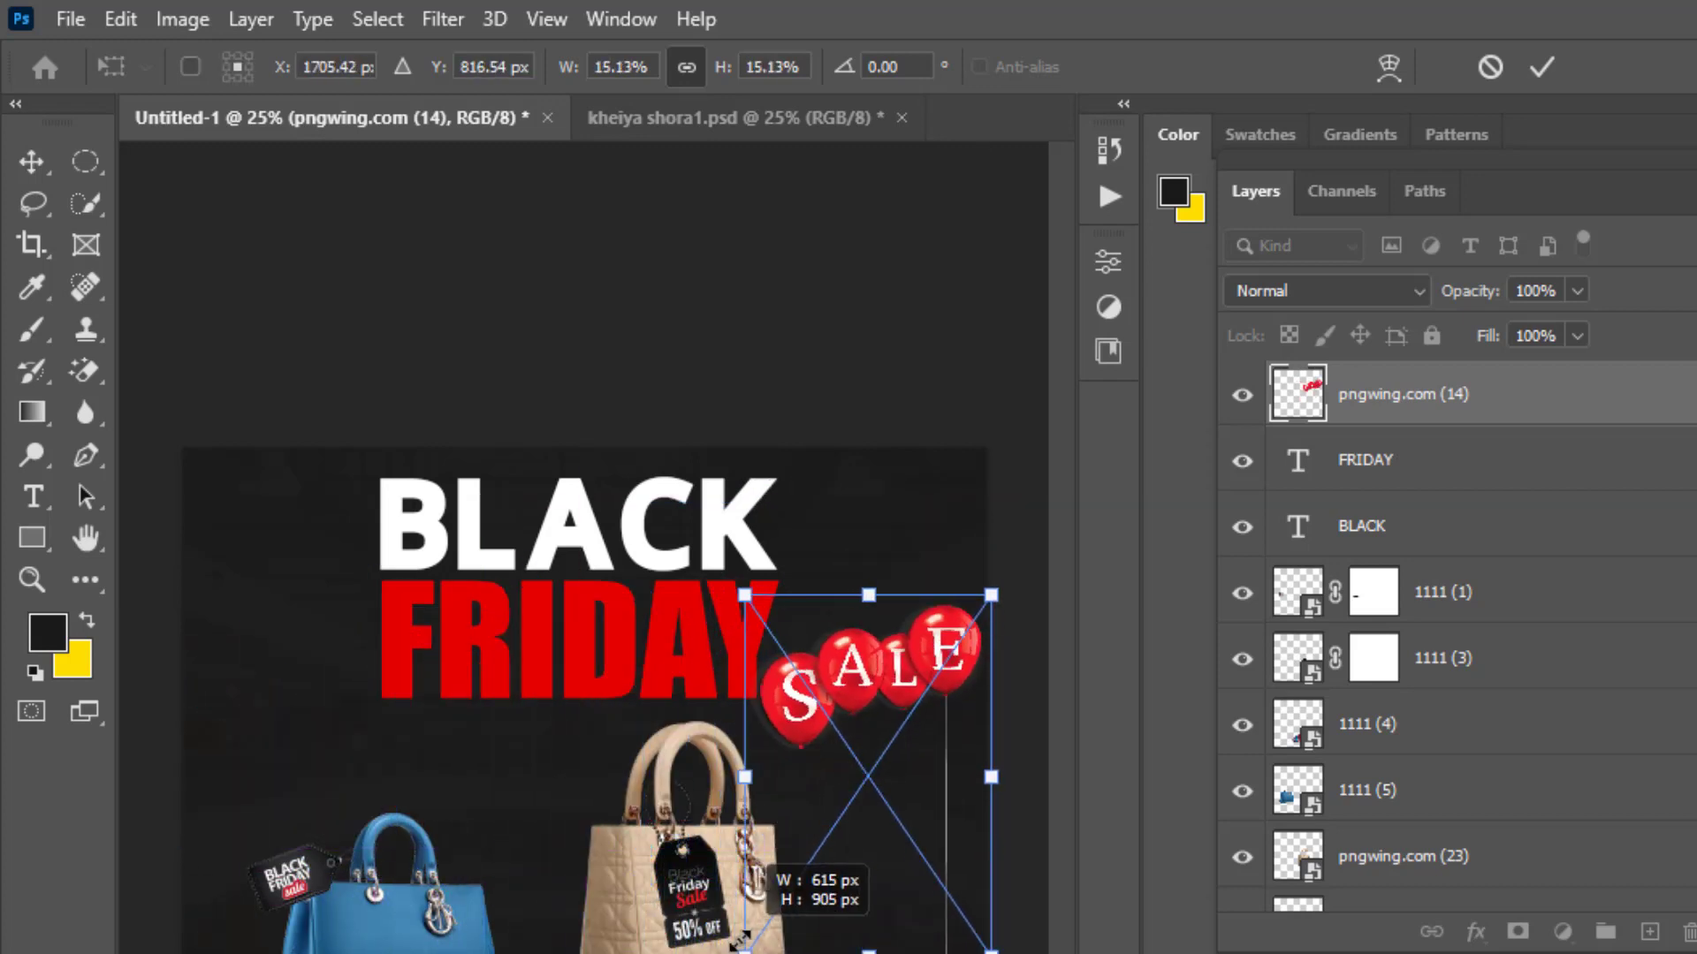
left_click_drag(904, 660, 903, 697)
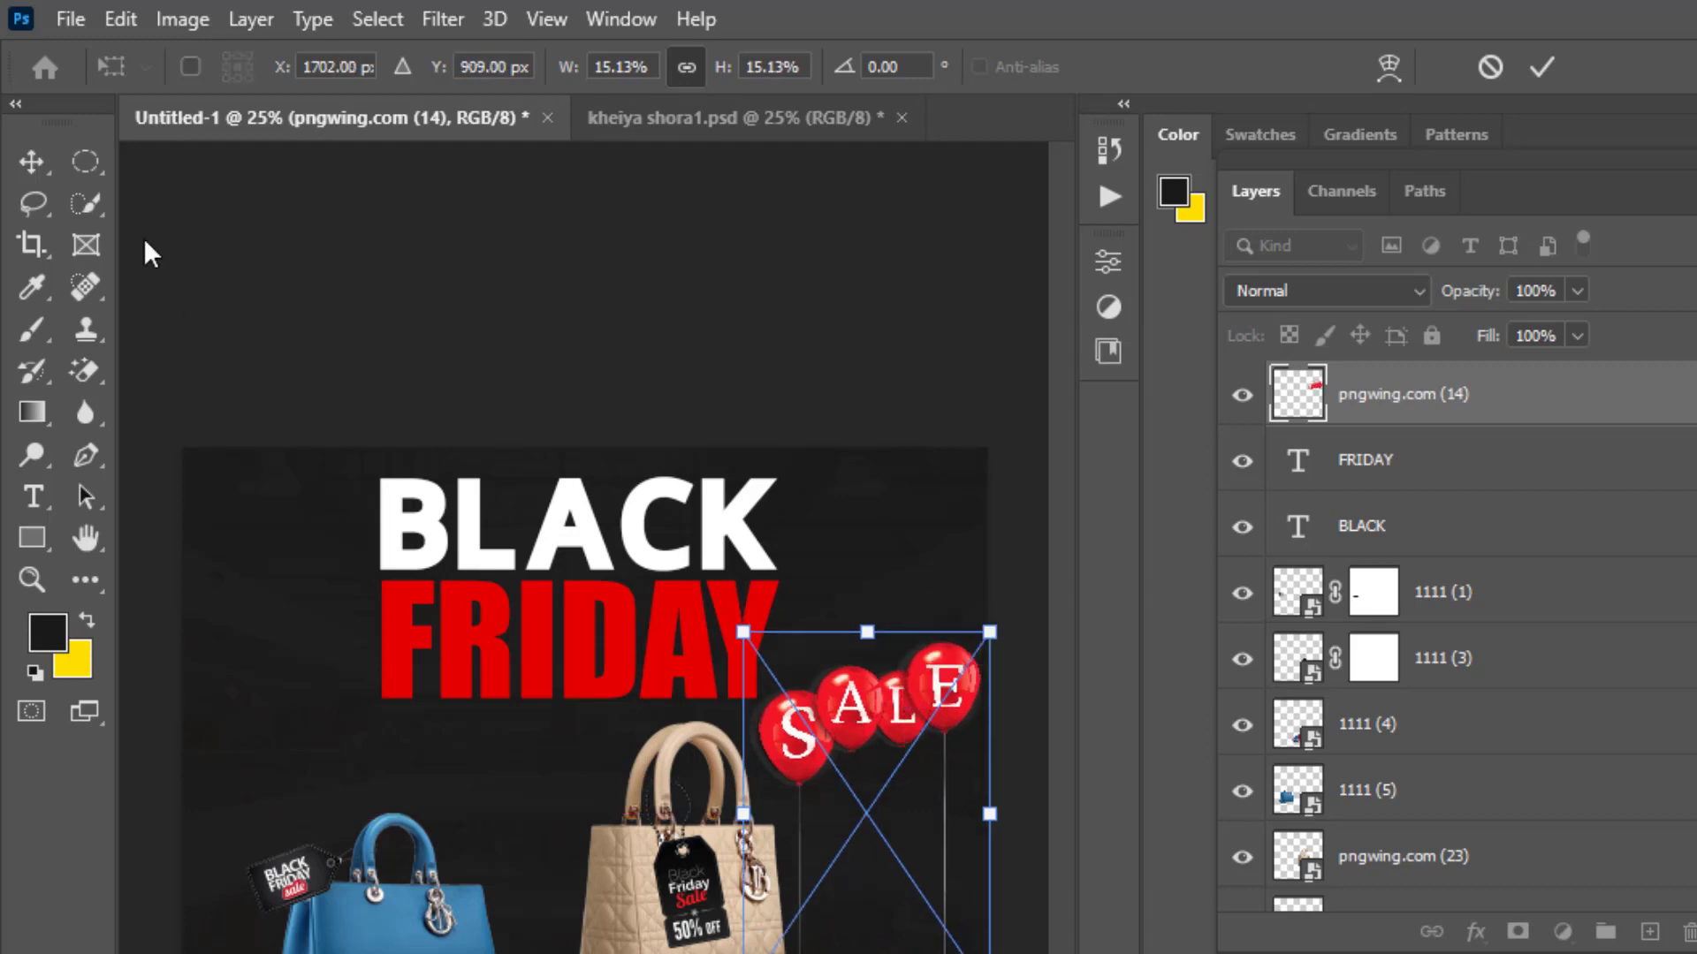
left_click(34, 155)
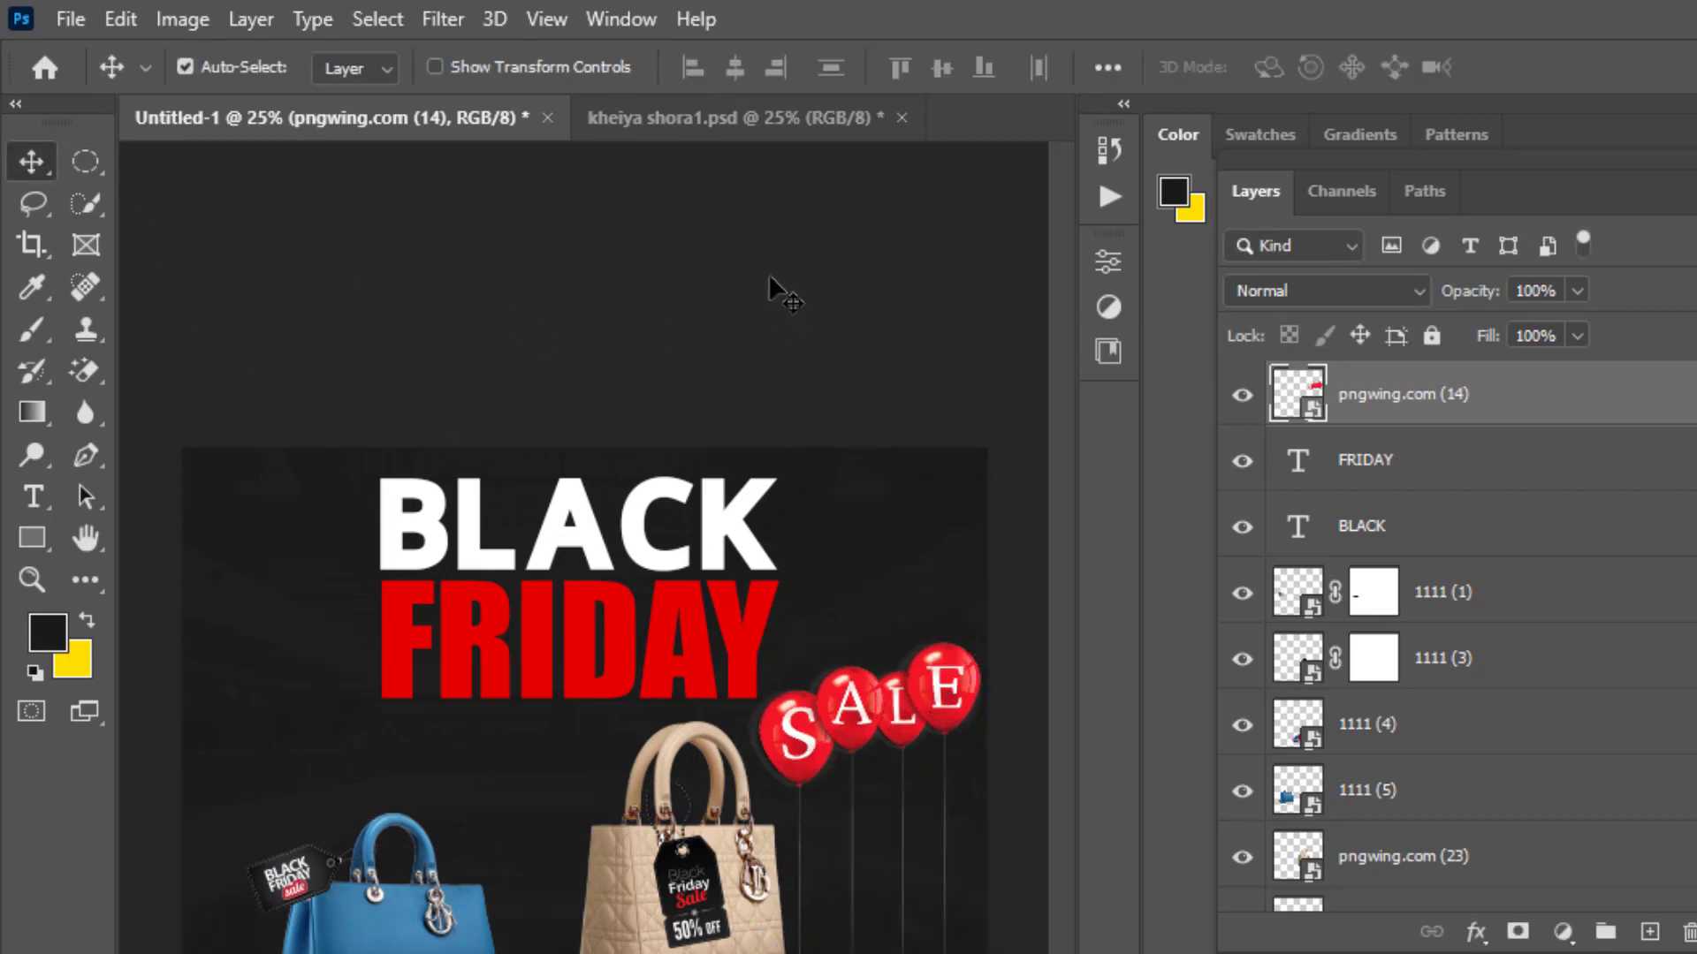
left_click_drag(860, 690, 861, 671)
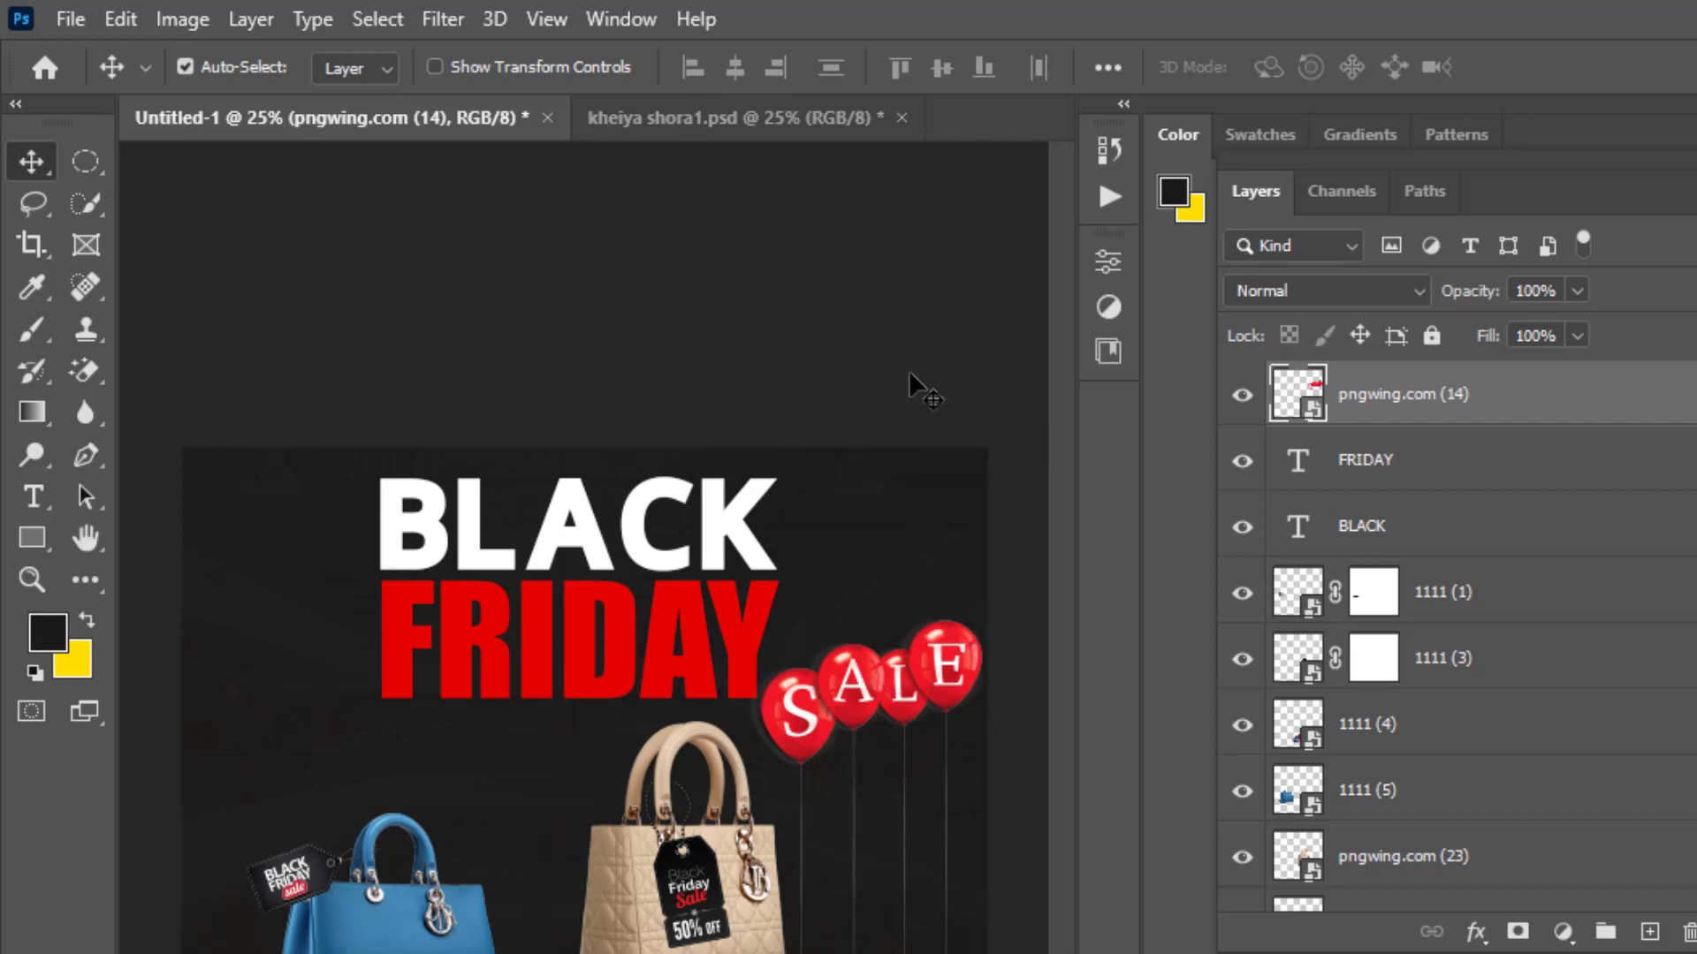
key("ctrl+plus")
left_click_drag(594, 739, 756, 720)
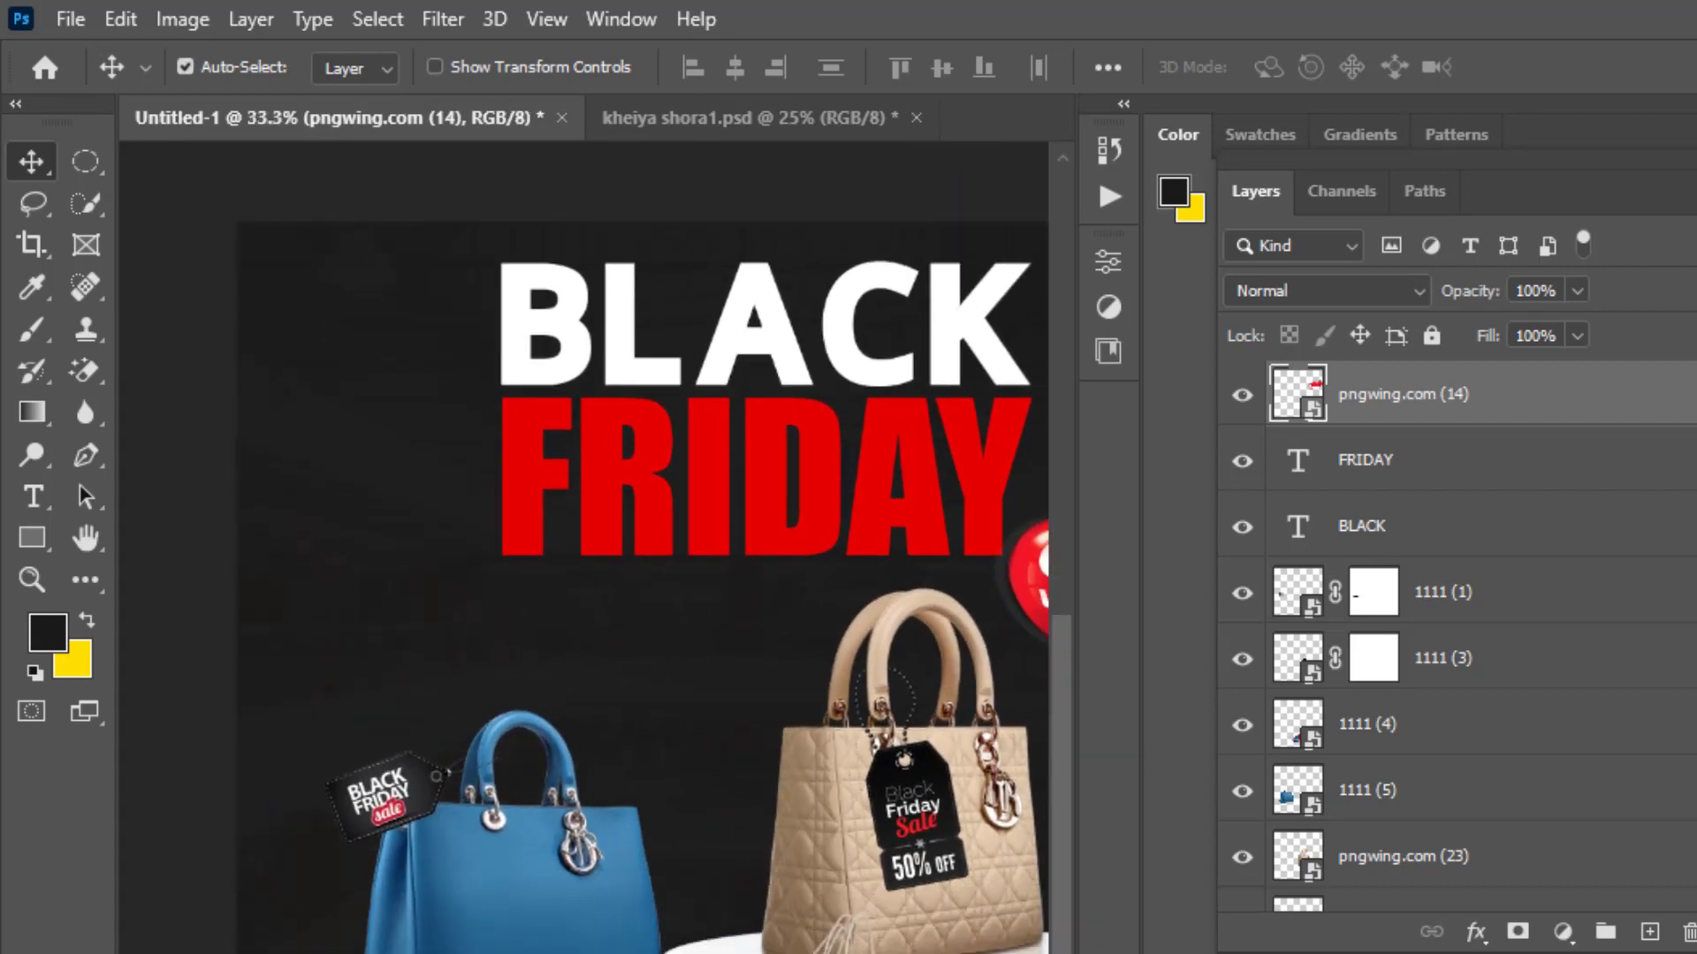
Place the Pngtree black balloons at about 16.7% scale in the upper left, beside FRIDAY
left_click_drag(367, 495, 457, 847)
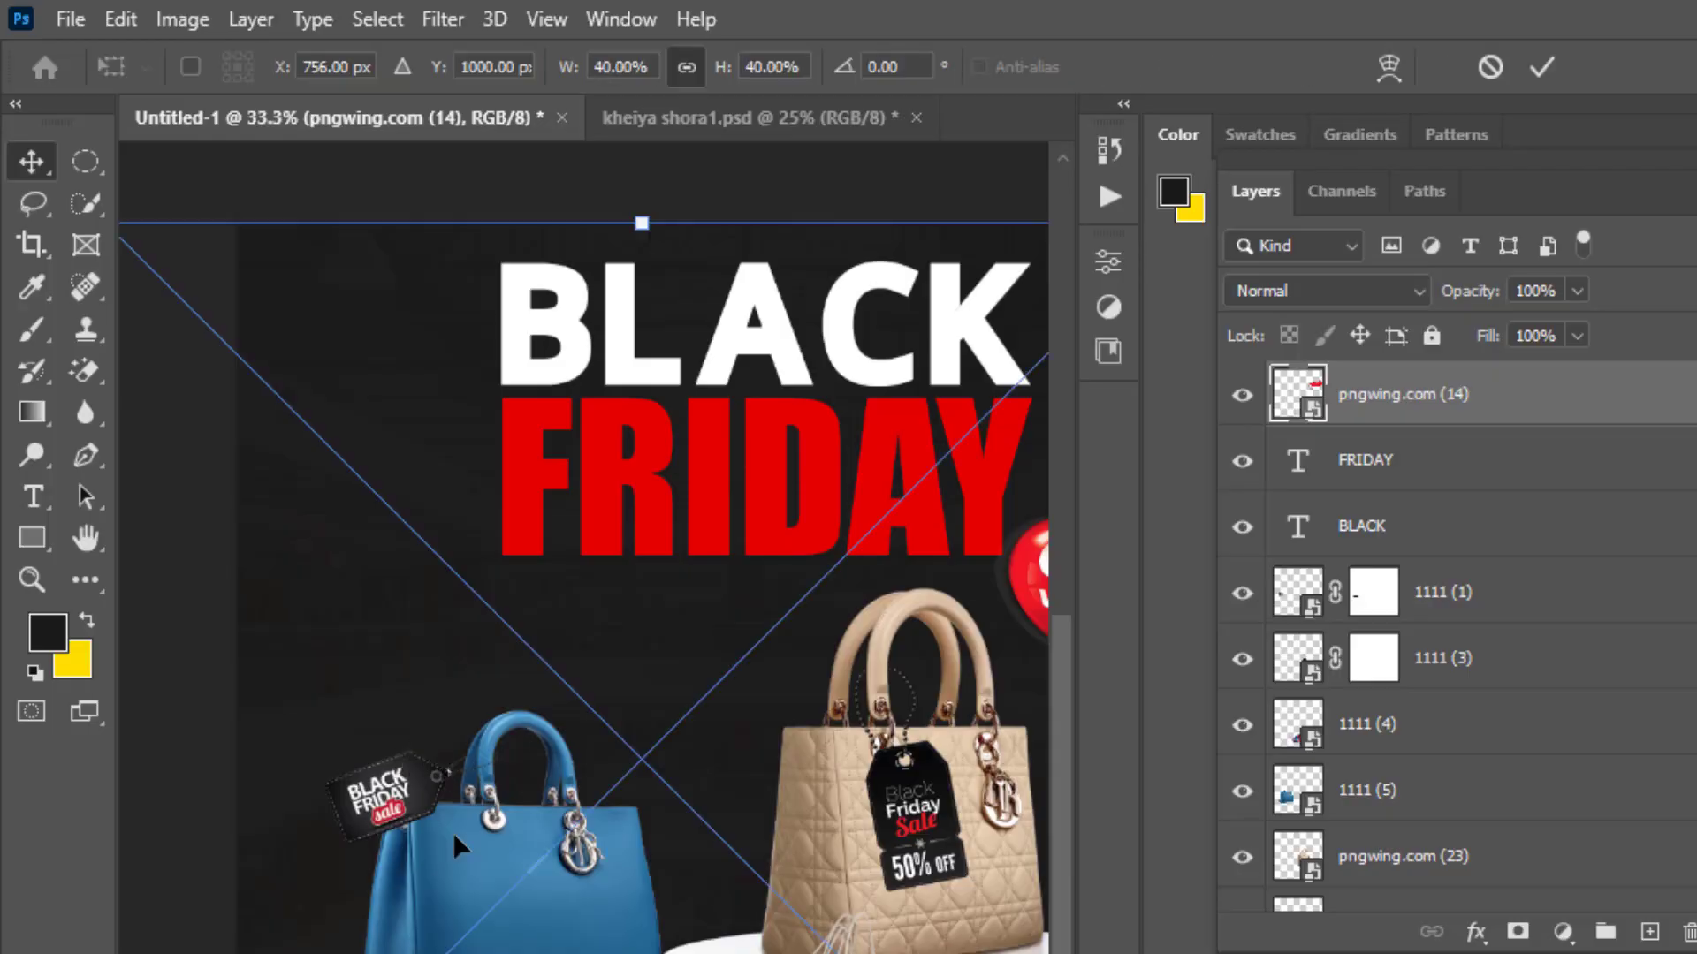
left_click_drag(641, 222, 633, 846)
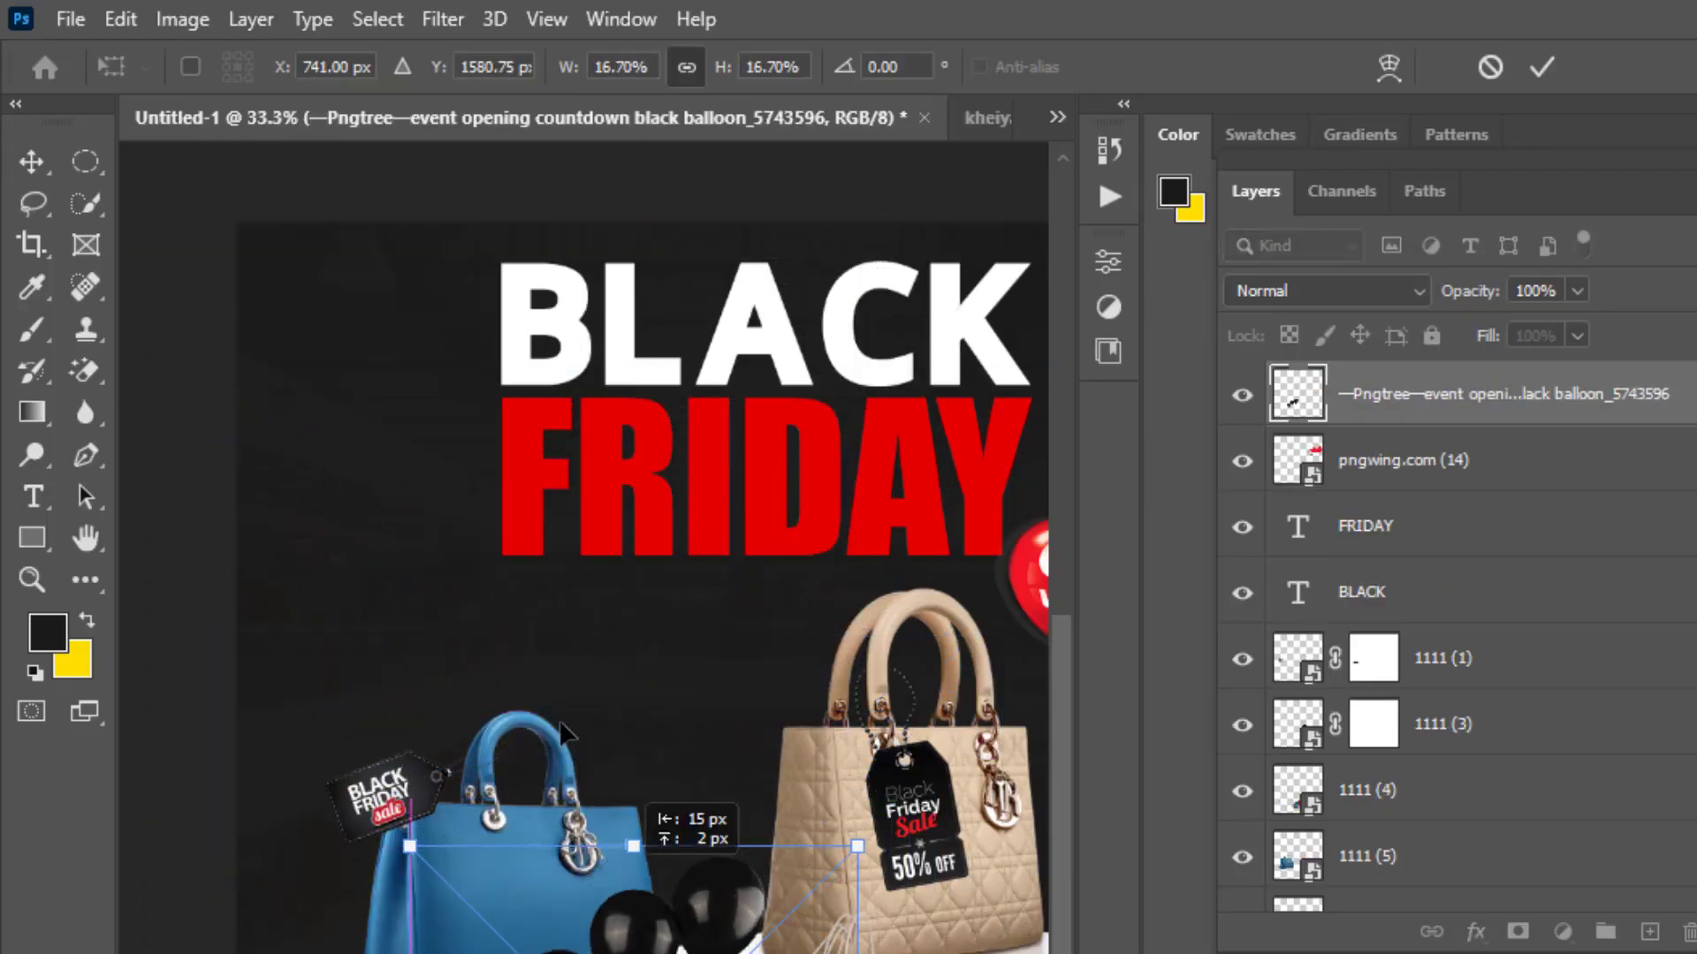
mouse_move(564, 731)
left_mouse_down()
mouse_move(425, 538)
mouse_move(511, 522)
left_mouse_up()
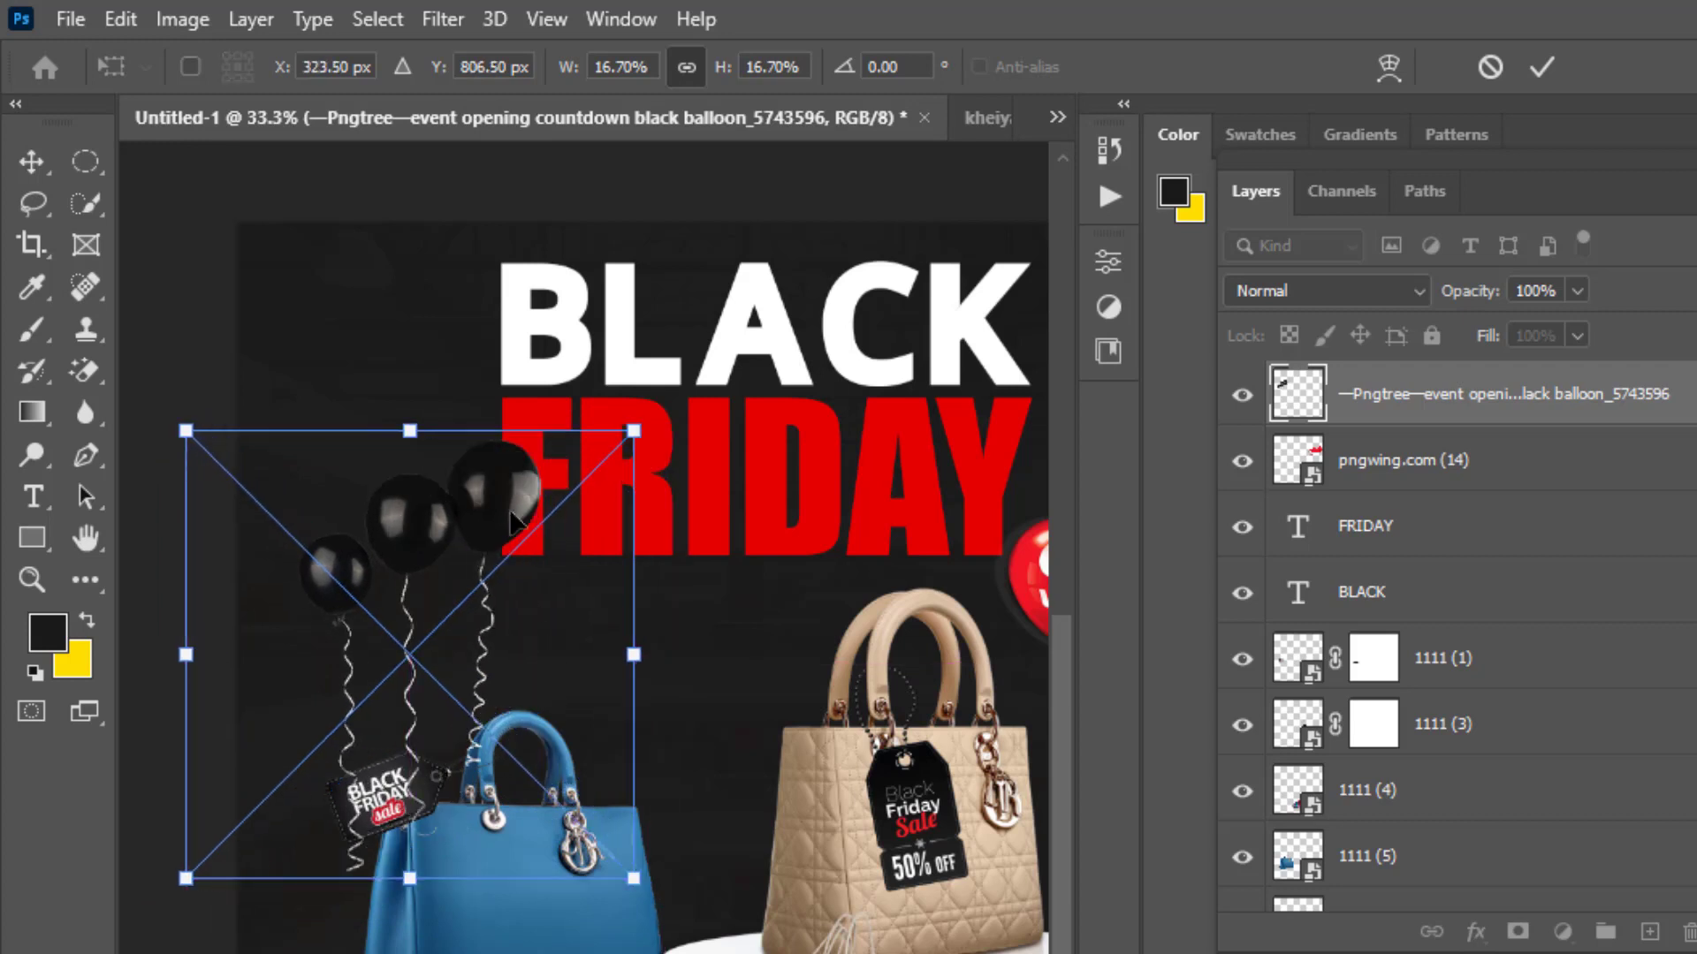
key("Return")
left_click_drag(499, 516, 452, 424)
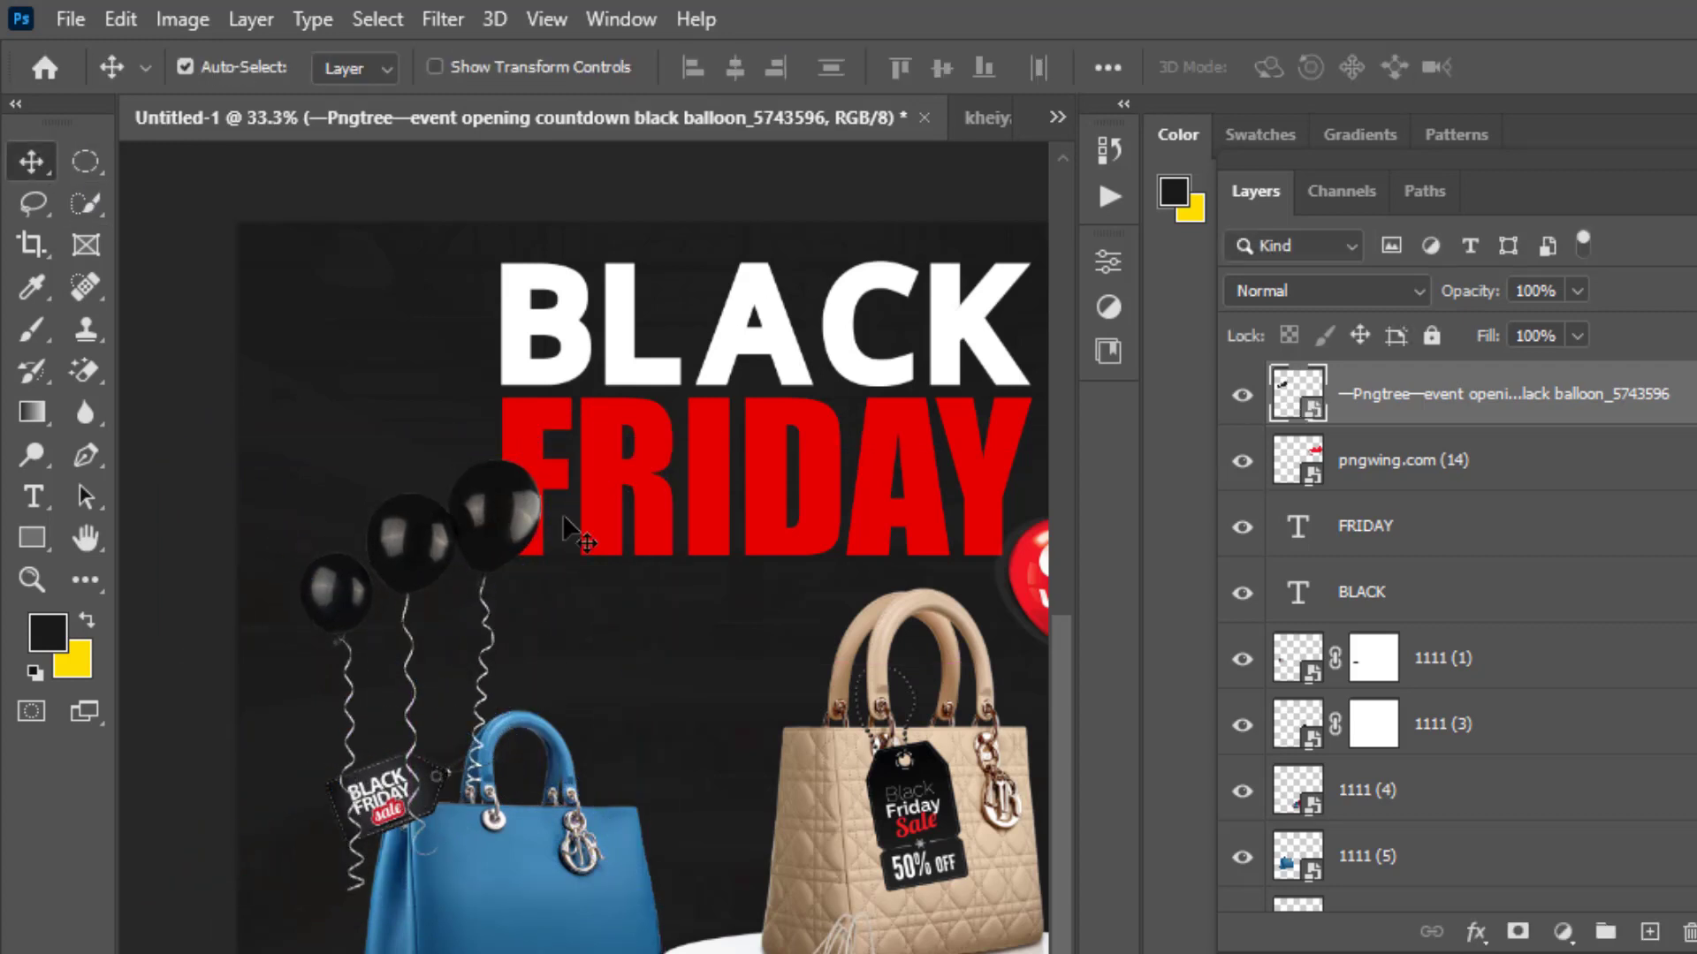
key("alt+Tab")
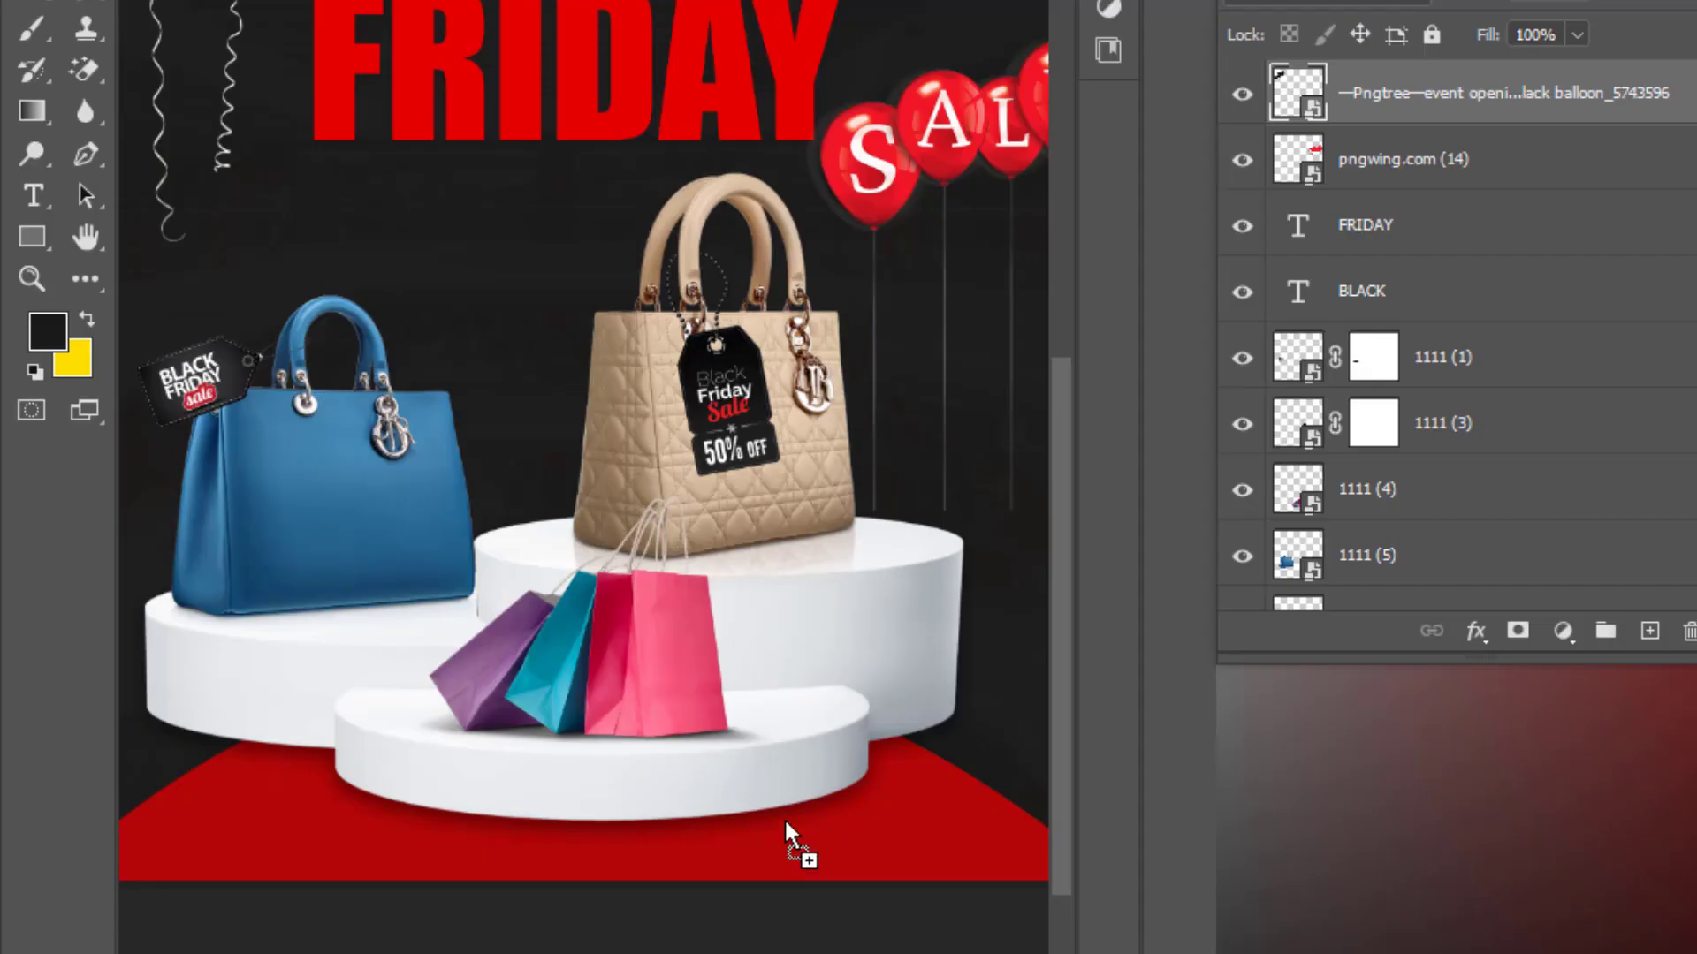
Place sticker 1111 (2), scaled down, over the front podium at the lower right
left_click_drag(1604, 441, 783, 818)
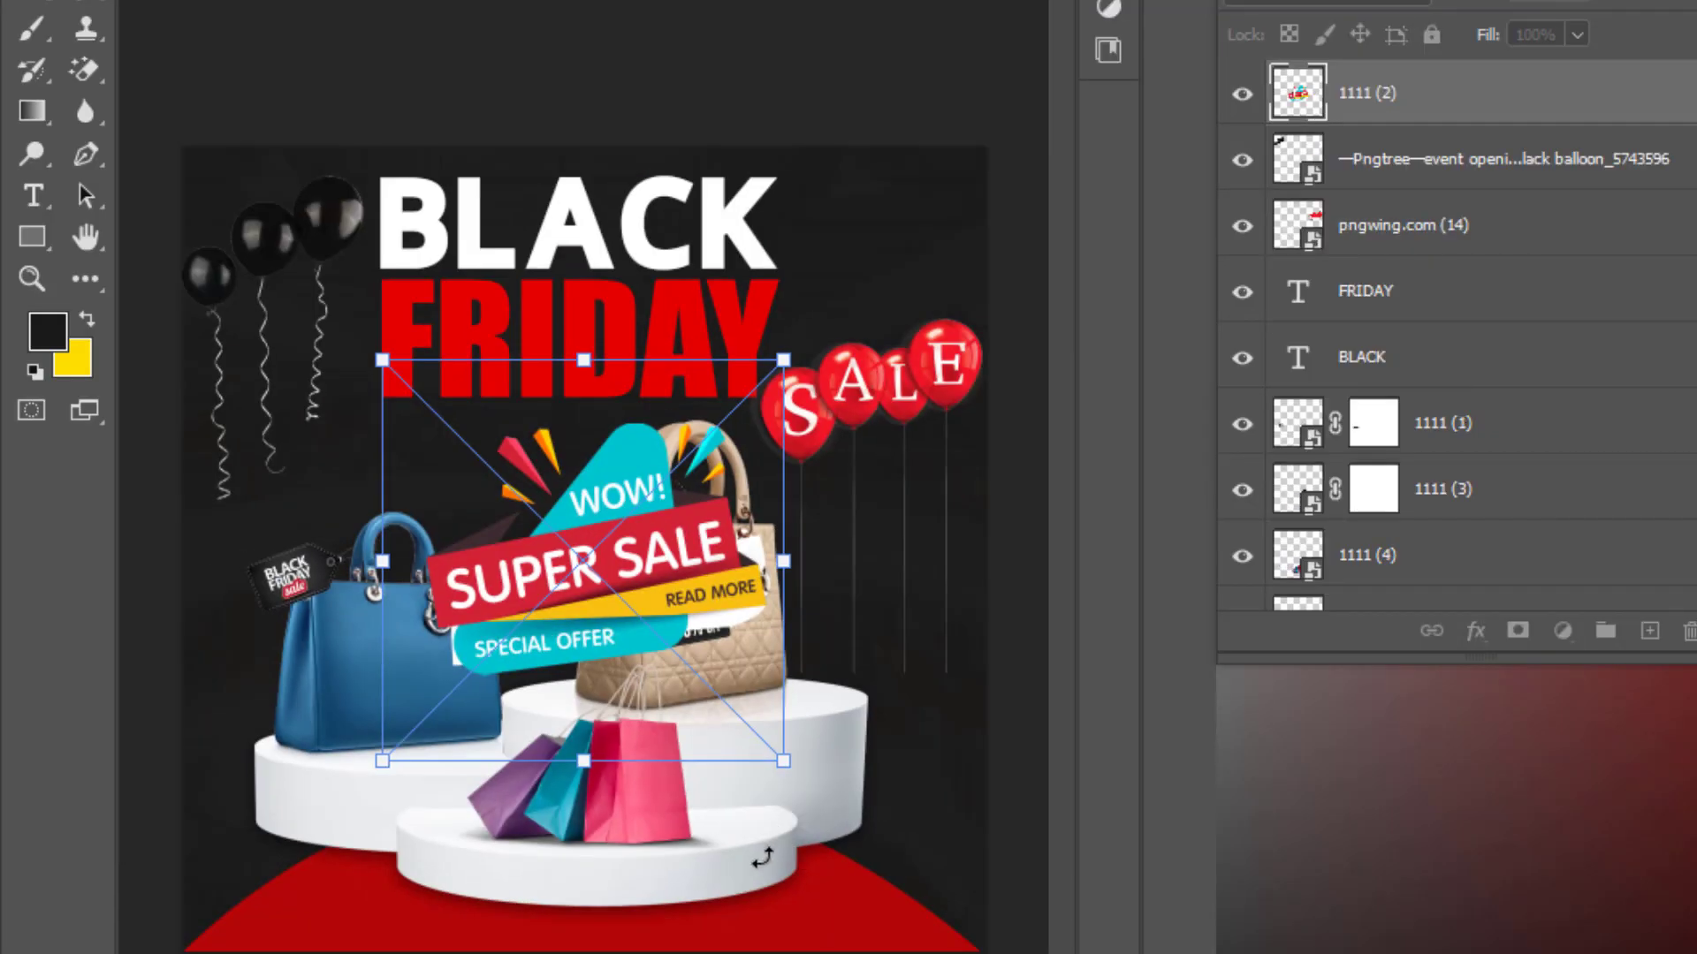
left_click_drag(607, 565, 831, 840)
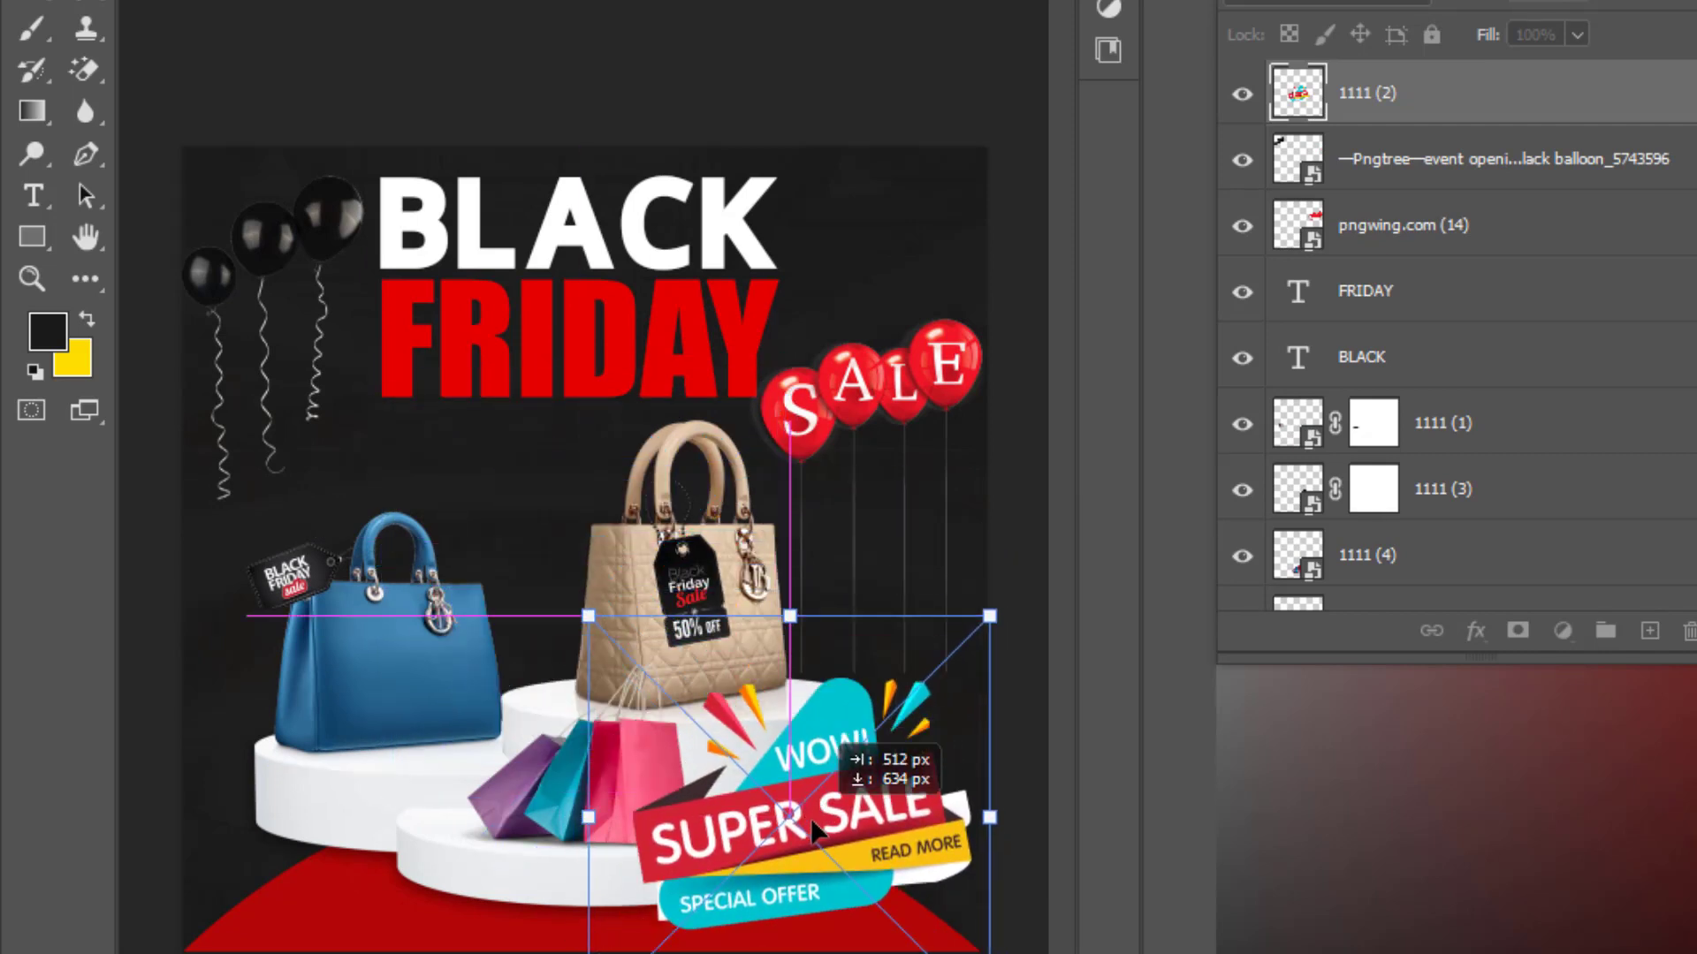
left_click_drag(820, 837, 813, 827)
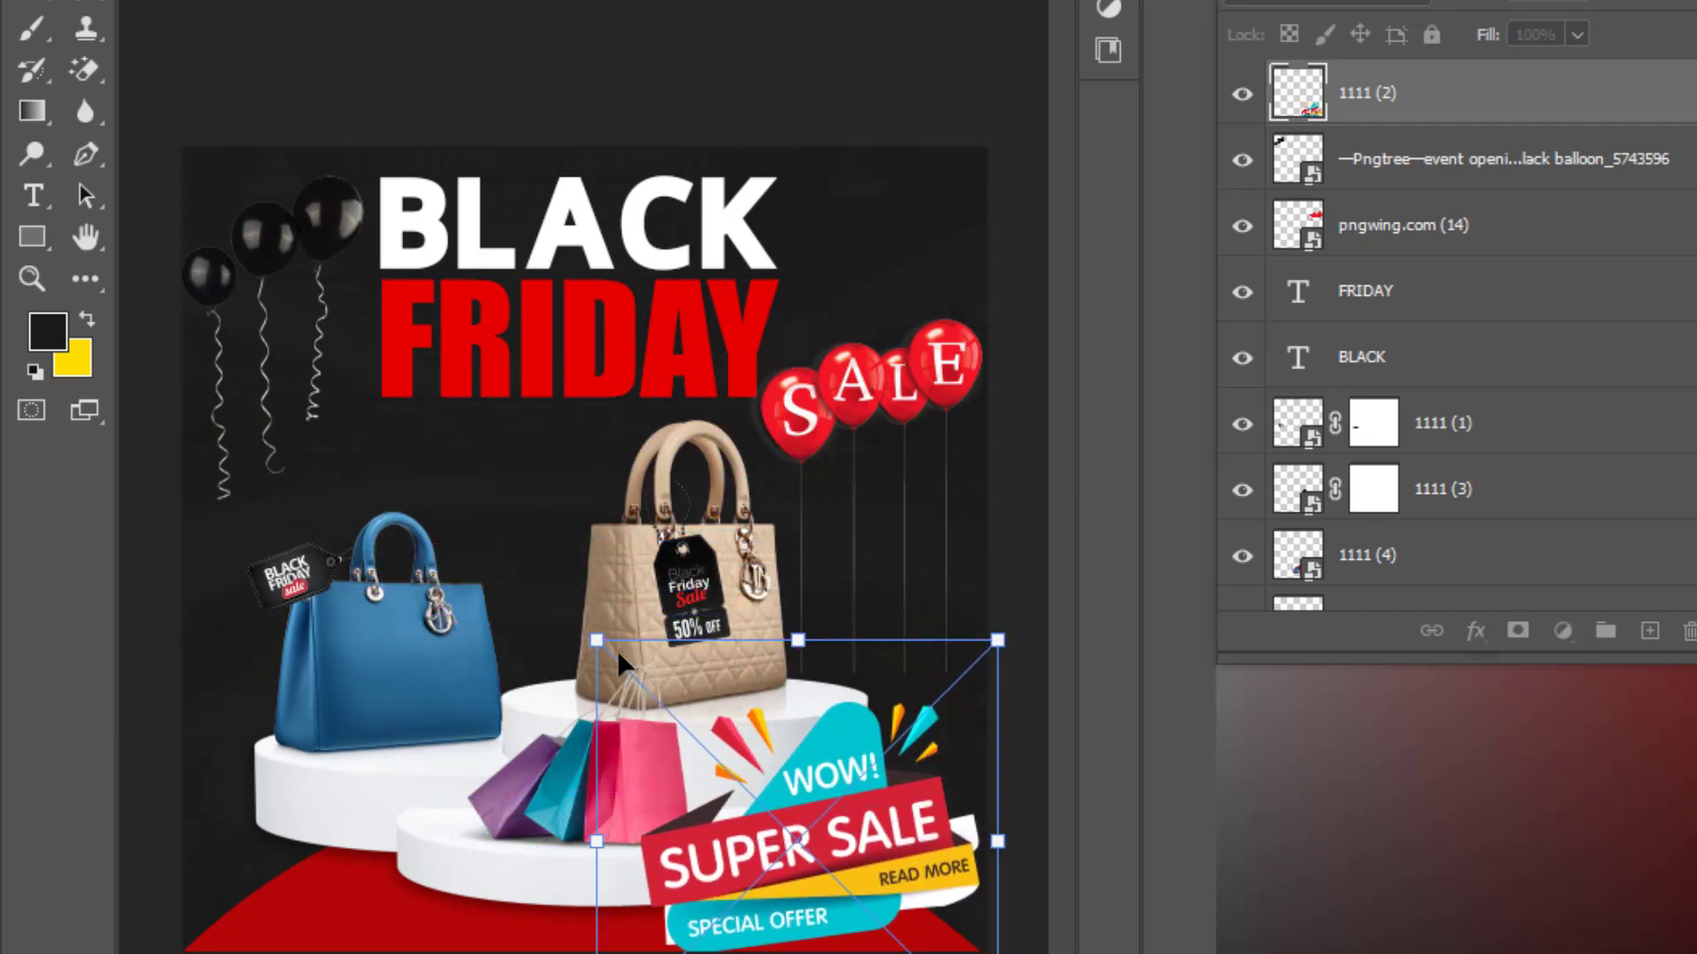
left_click_drag(598, 641, 640, 684)
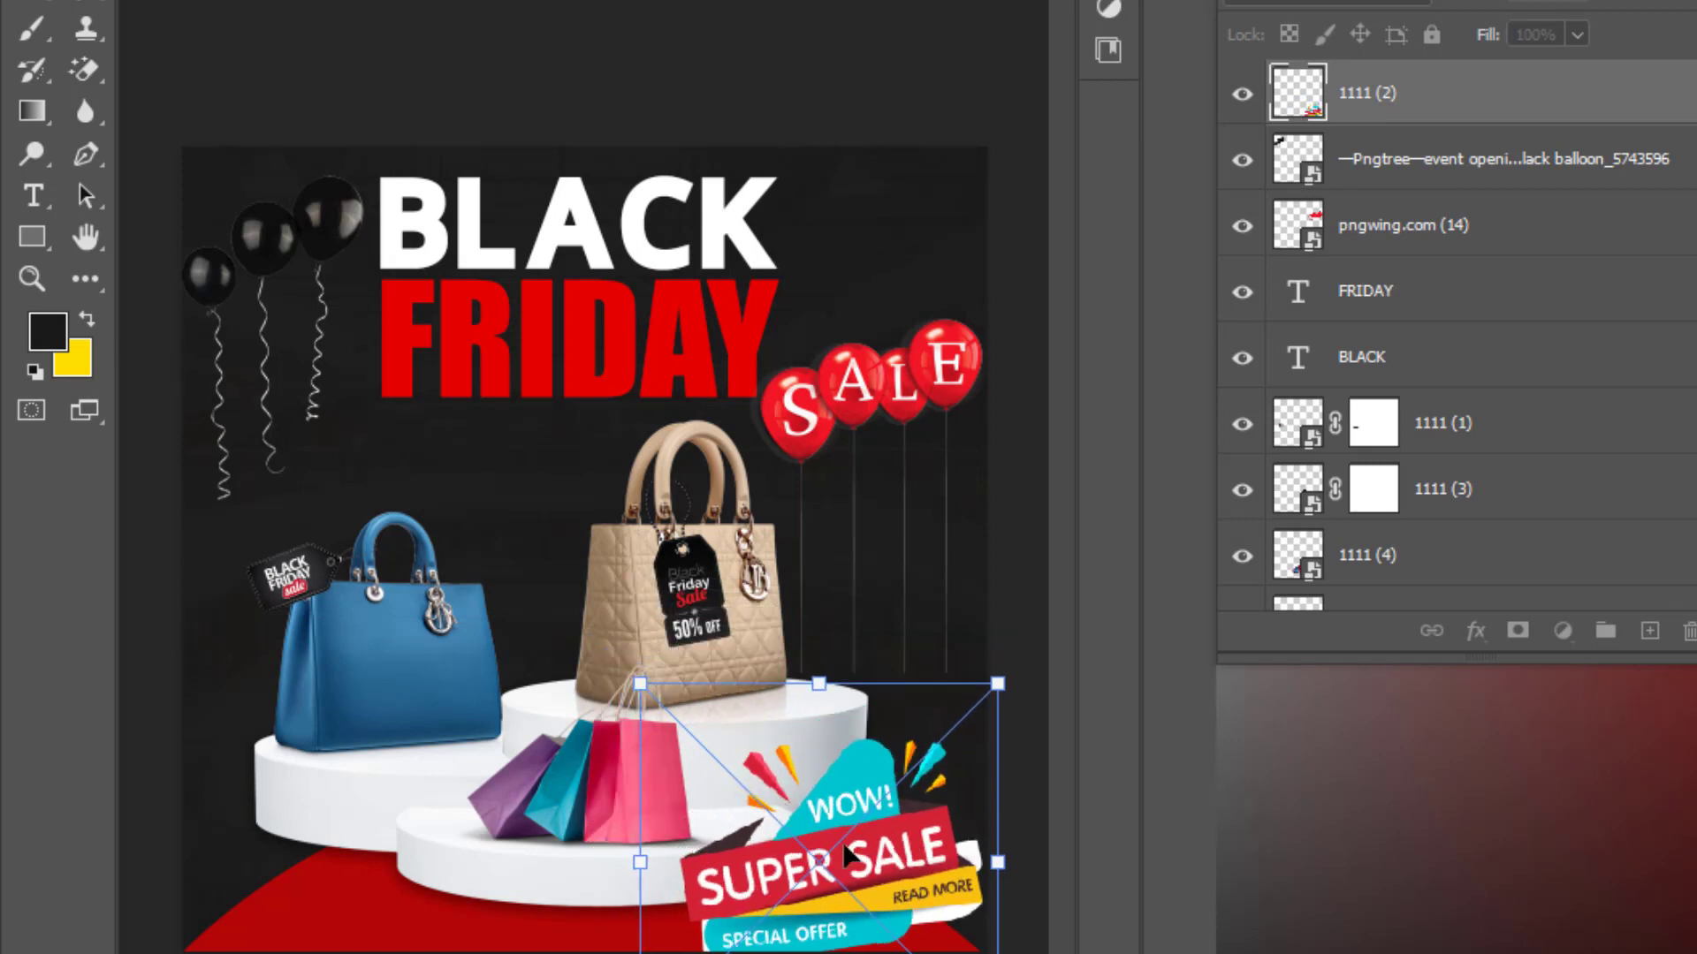
left_click_drag(844, 855, 841, 834)
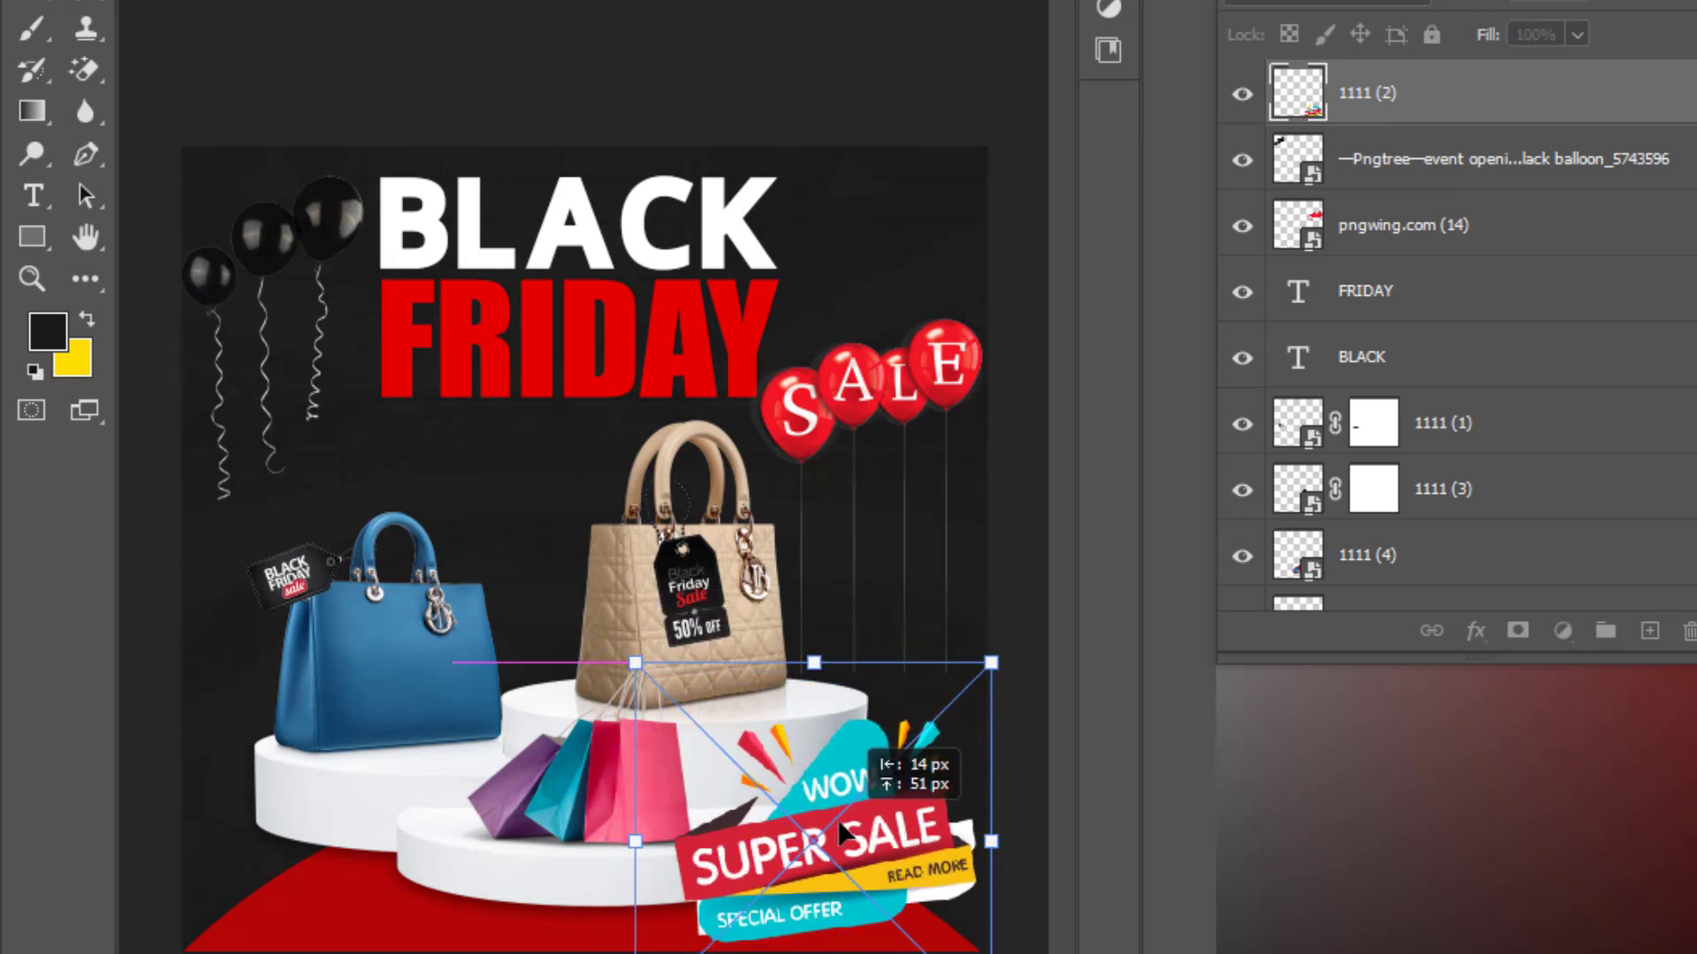
key("Return")
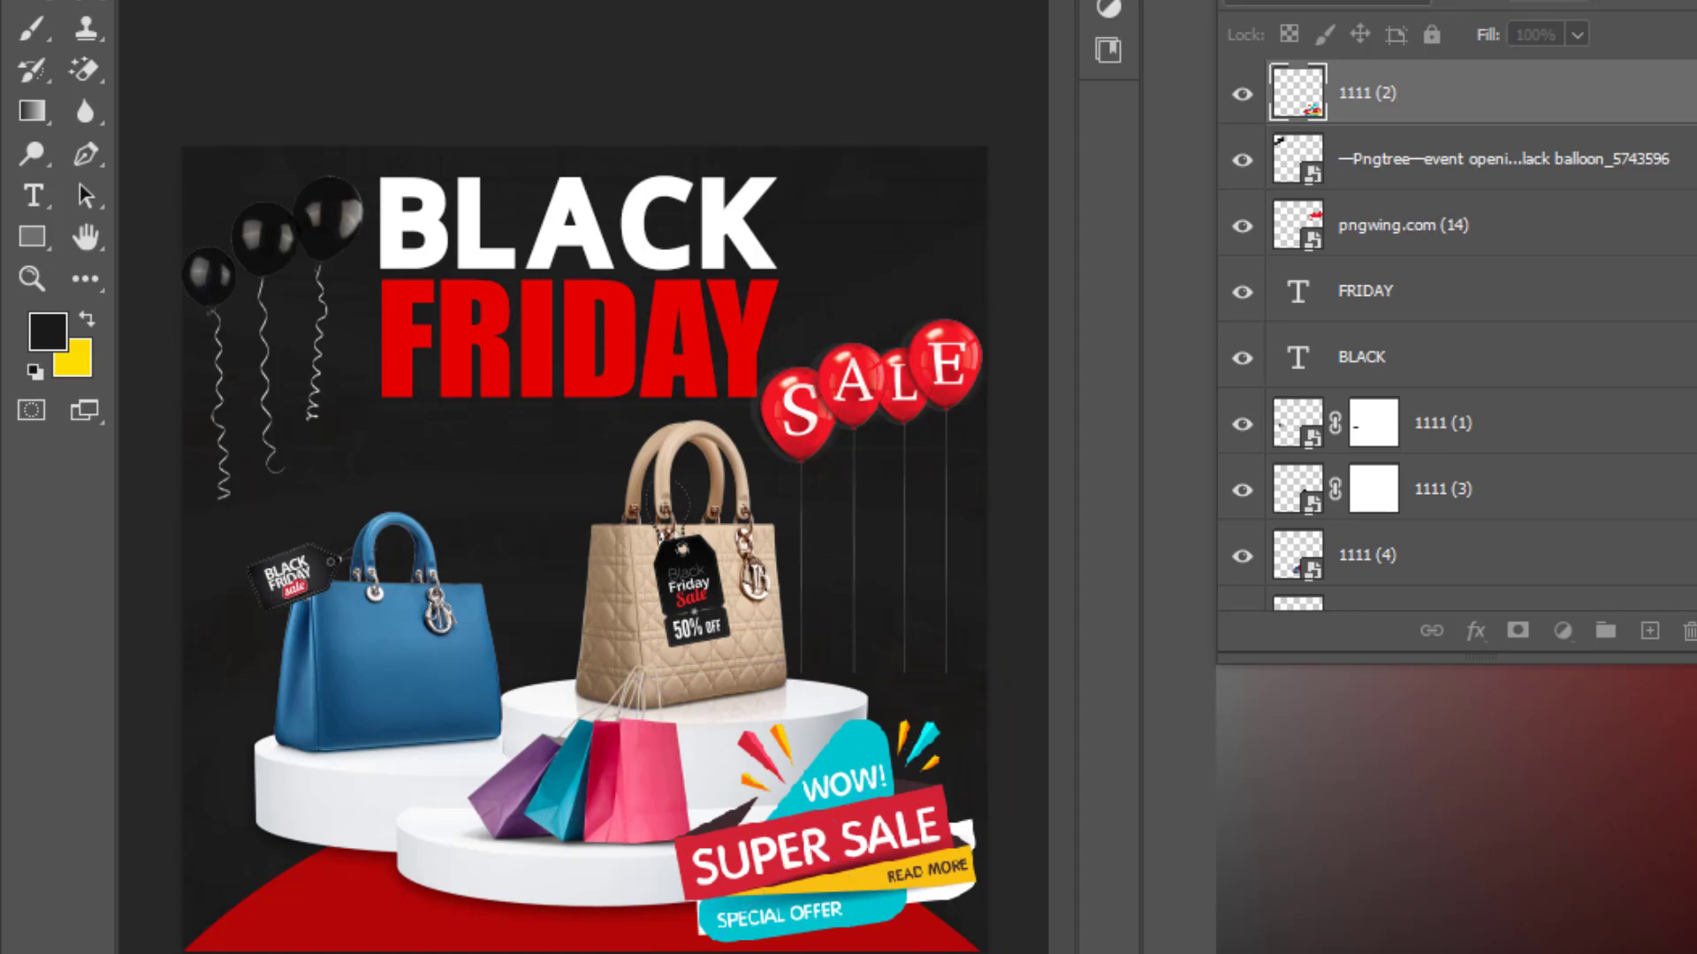